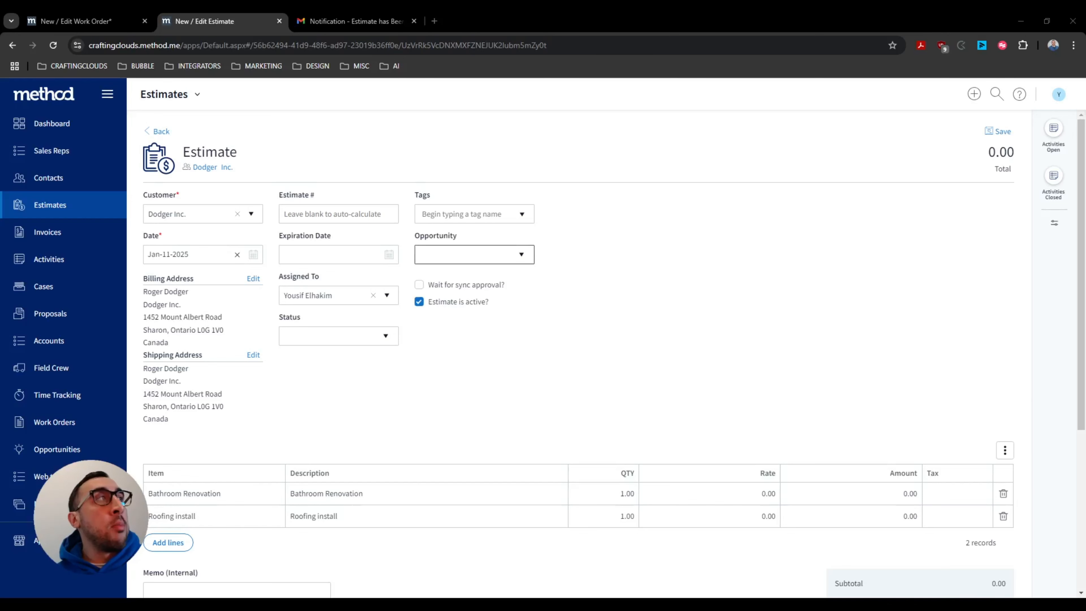
# - Review the Dodger Inc. estimate's header details, line items and total
pyautogui.scroll(-1, 475, 254)
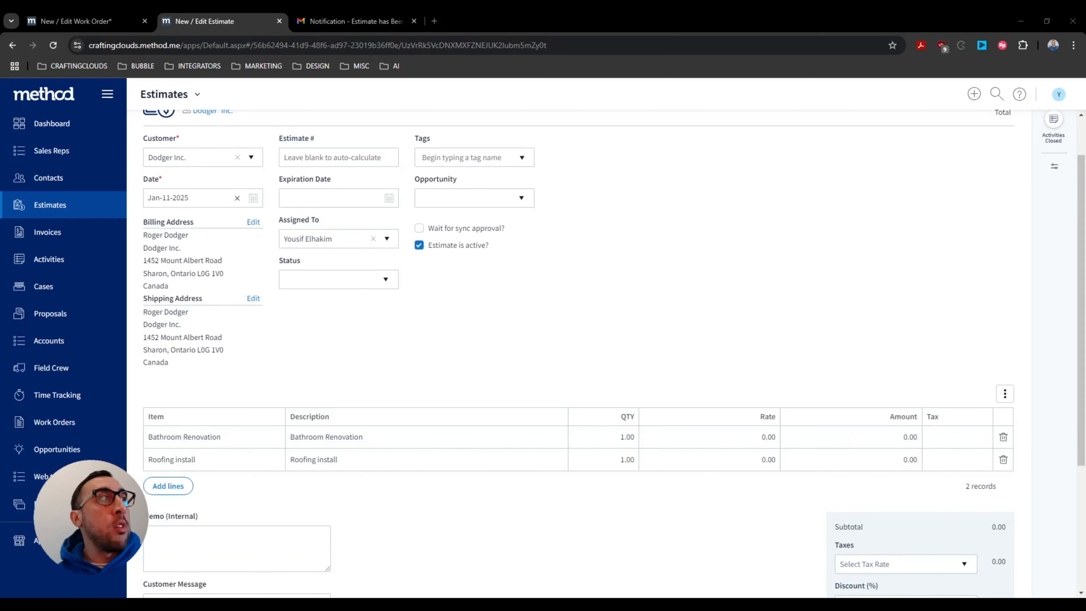
pyautogui.scroll(1, 614, 352)
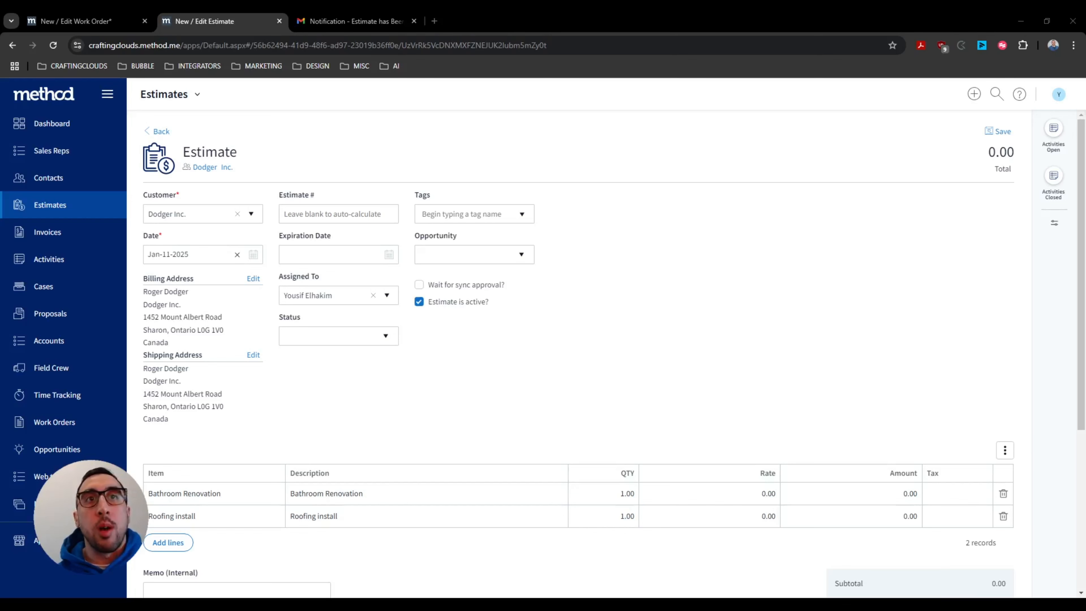
pyautogui.scroll(-1, 577, 342)
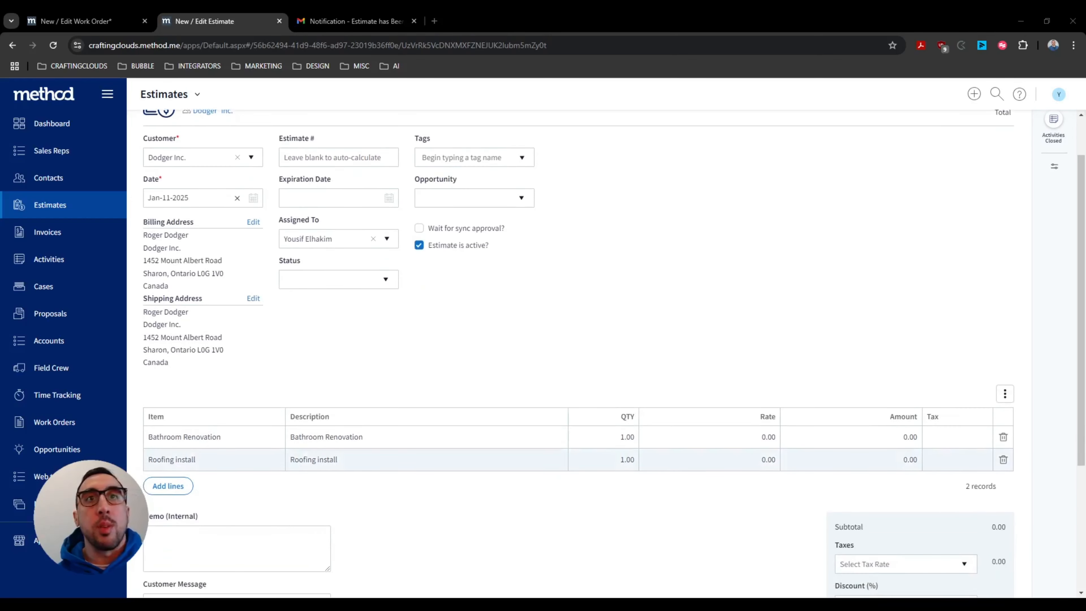
pyautogui.scroll(-2, 577, 342)
pyautogui.scroll(4, 577, 342)
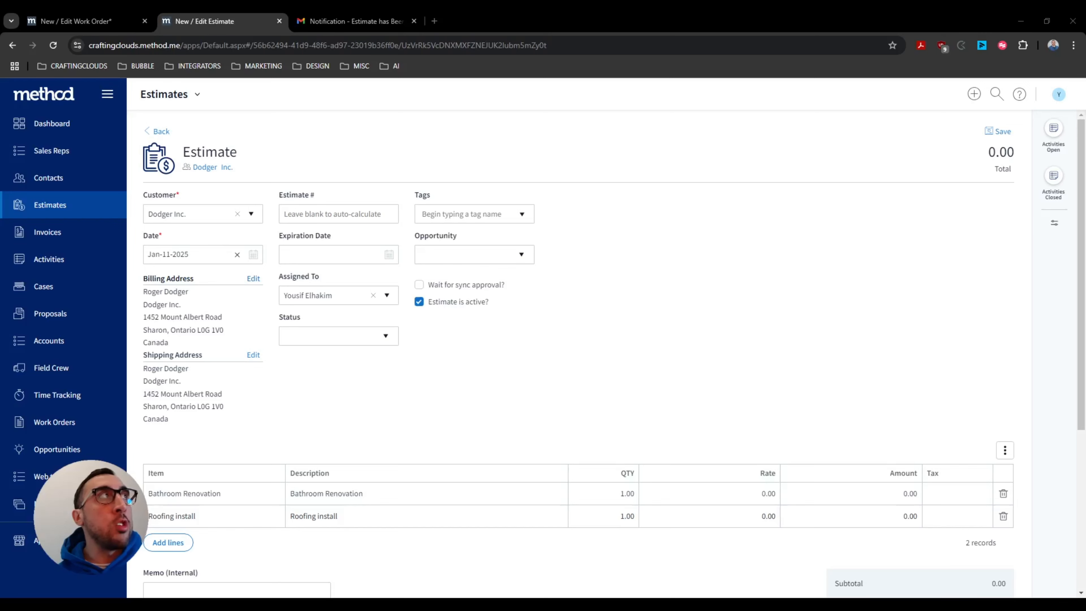
pyautogui.scroll(-4, 614, 356)
pyautogui.scroll(-2, 613, 357)
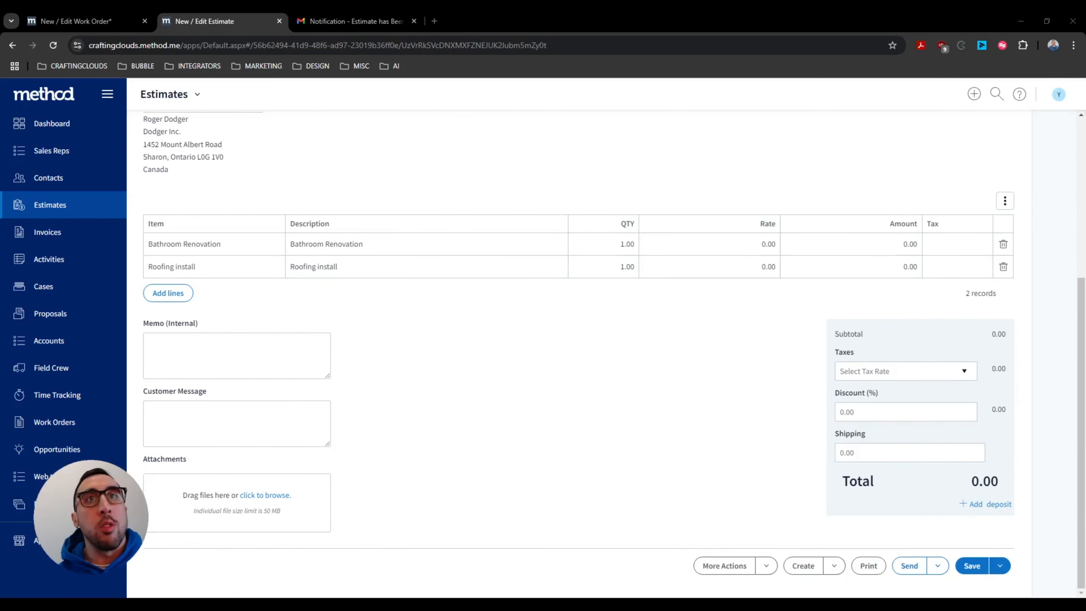
pyautogui.moveTo(1001, 488); pyautogui.dragTo(966, 485)
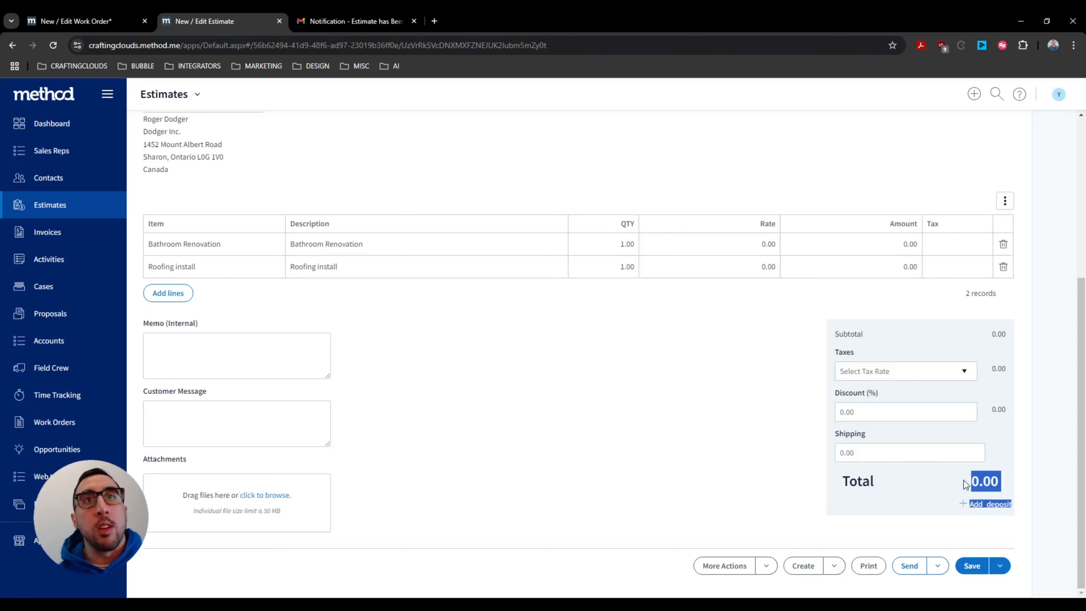
pyautogui.click(622, 447)
# - Create a work order from the Dodger Inc. estimate
pyautogui.scroll(6, 622, 446)
pyautogui.scroll(-6, 588, 397)
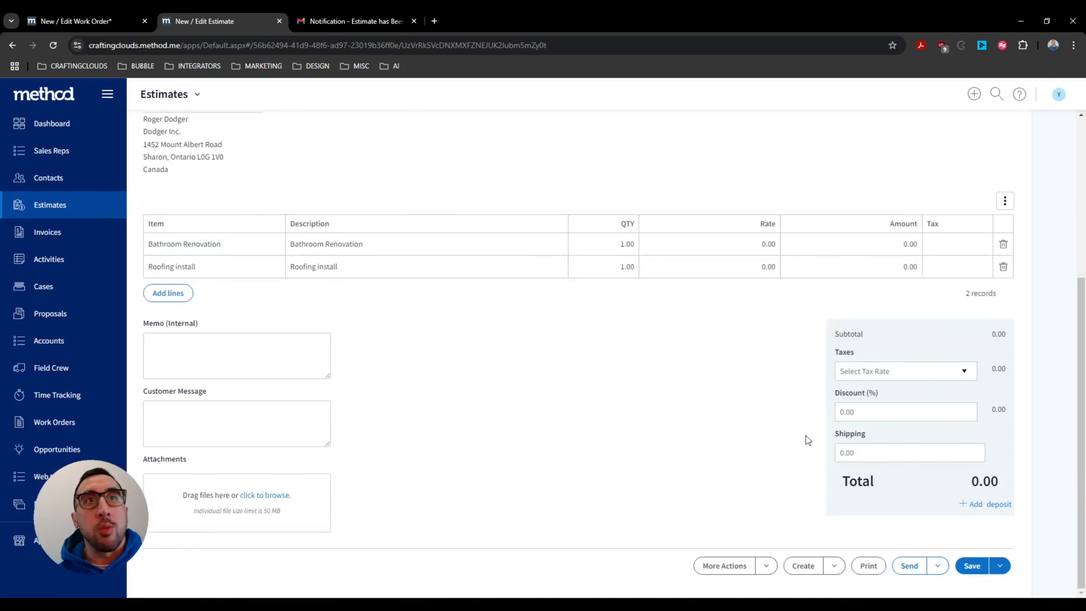
pyautogui.click(834, 566)
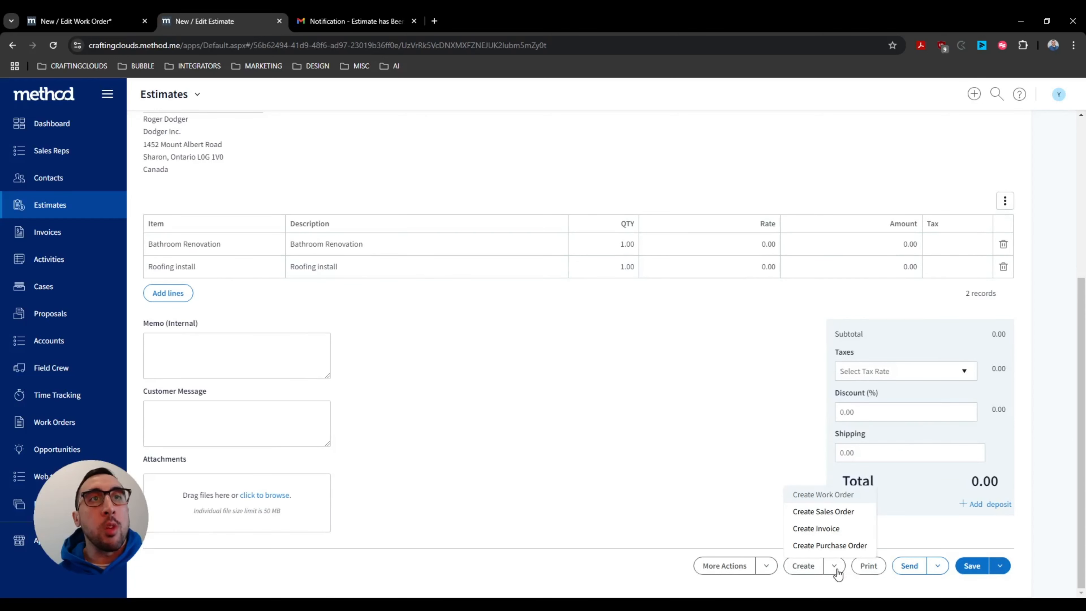
pyautogui.click(818, 495)
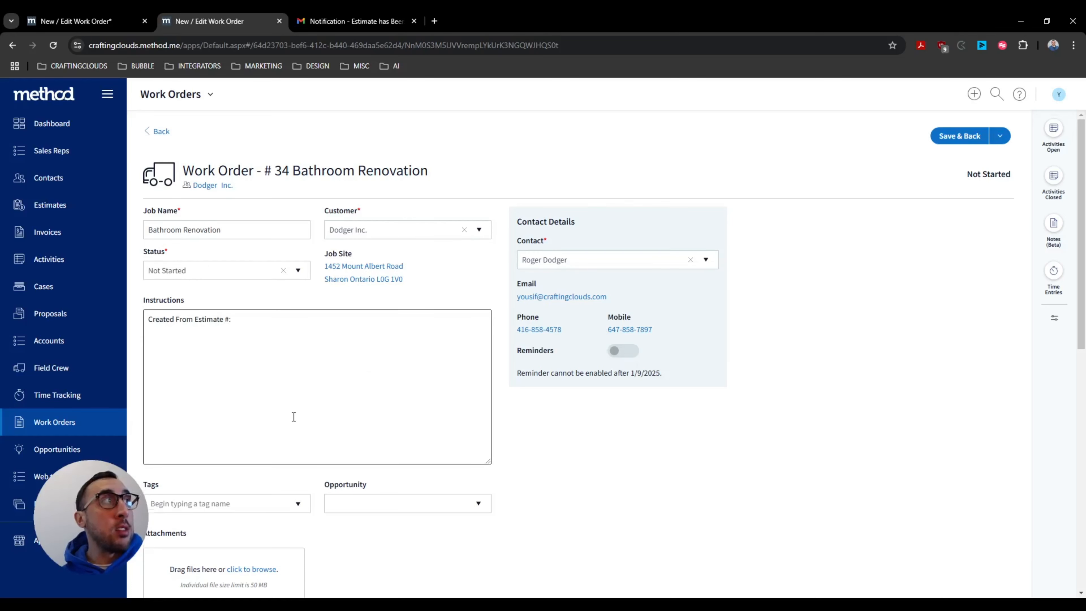
# - Add the estimate number after "Created From Estimate #:" in the work order's instructions
pyautogui.scroll(-1, 294, 417)
pyautogui.moveTo(149, 262); pyautogui.dragTo(252, 265)
pyautogui.click(241, 264)
pyautogui.write('4156')
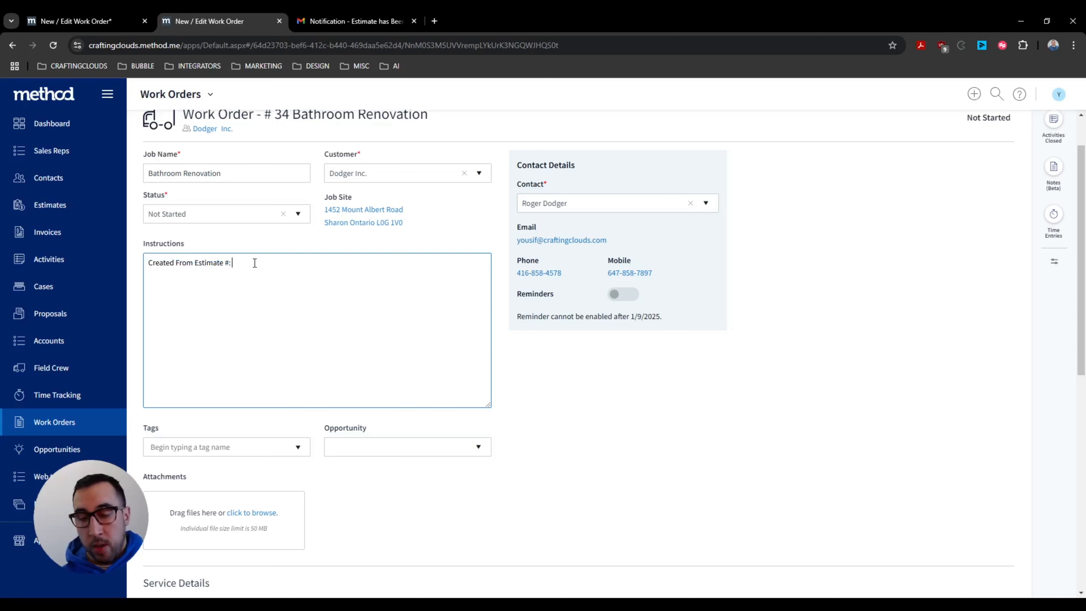
pyautogui.write('8')
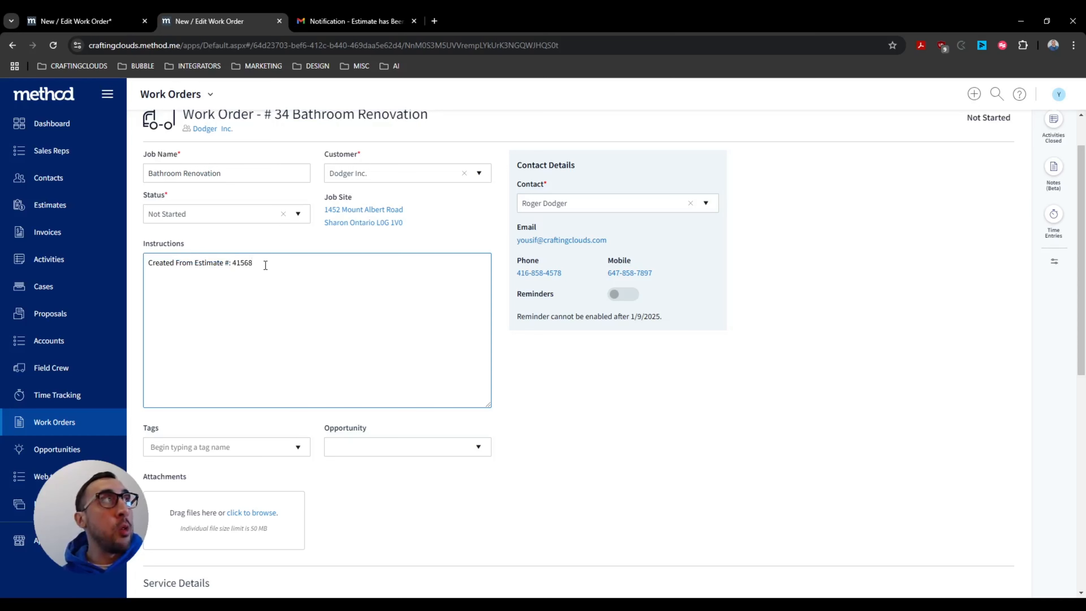
pyautogui.doubleClick(246, 262)
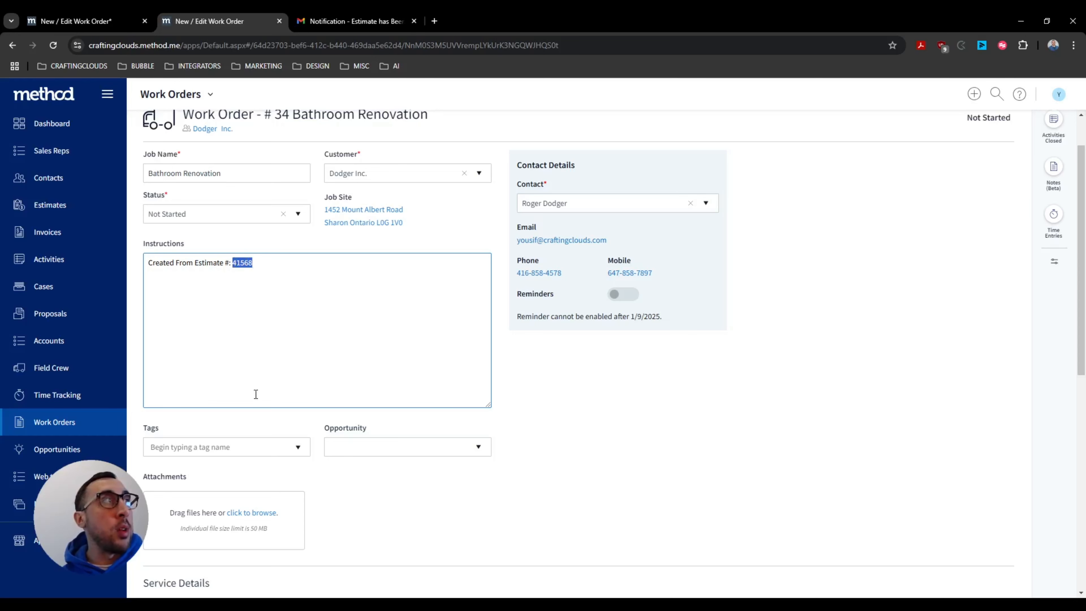
# - Review the work order's service details, start and end times, assignee and scheduling conflict notice
pyautogui.scroll(-4, 250, 387)
pyautogui.scroll(-3, 249, 386)
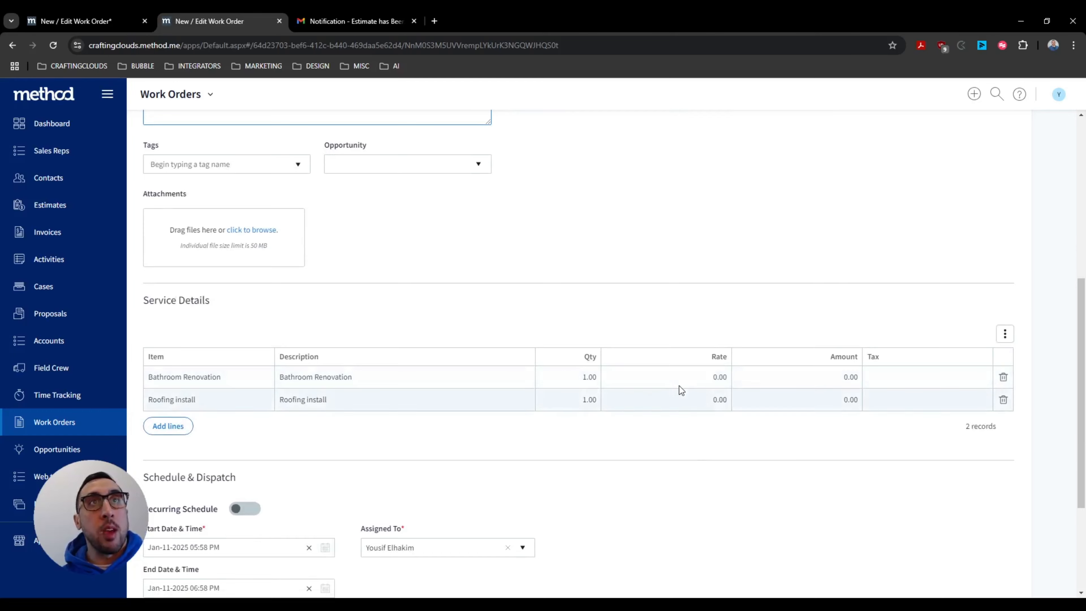
pyautogui.scroll(-4, 684, 387)
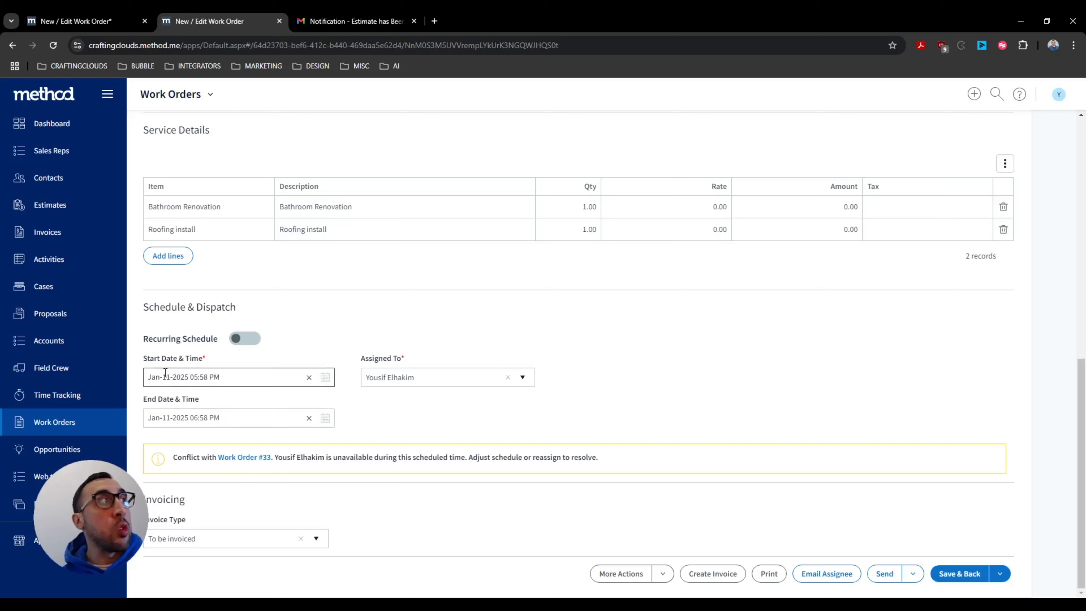
pyautogui.click(212, 378)
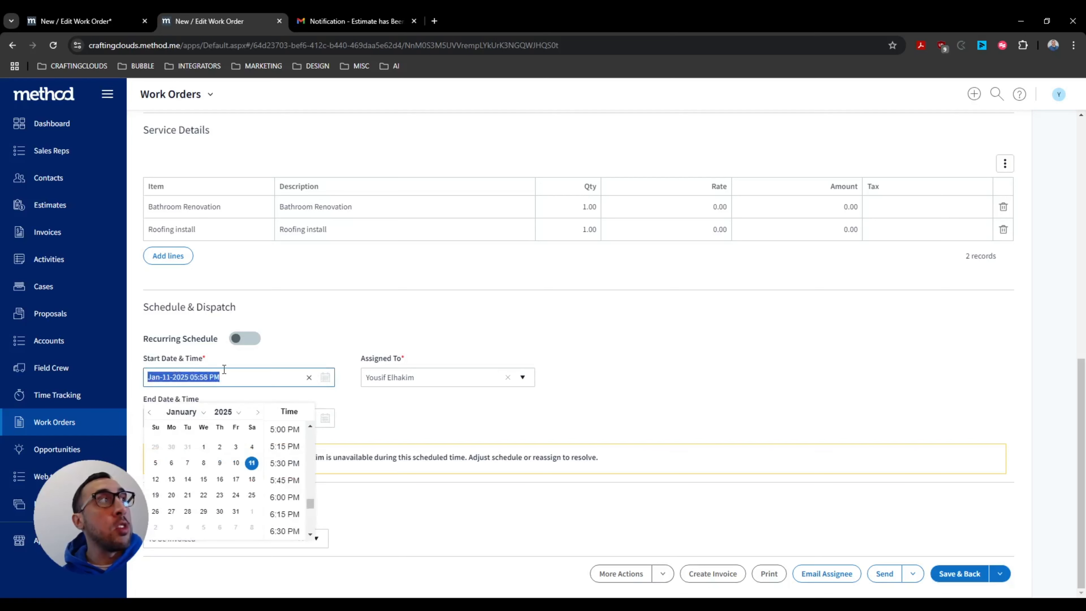
pyautogui.click(442, 423)
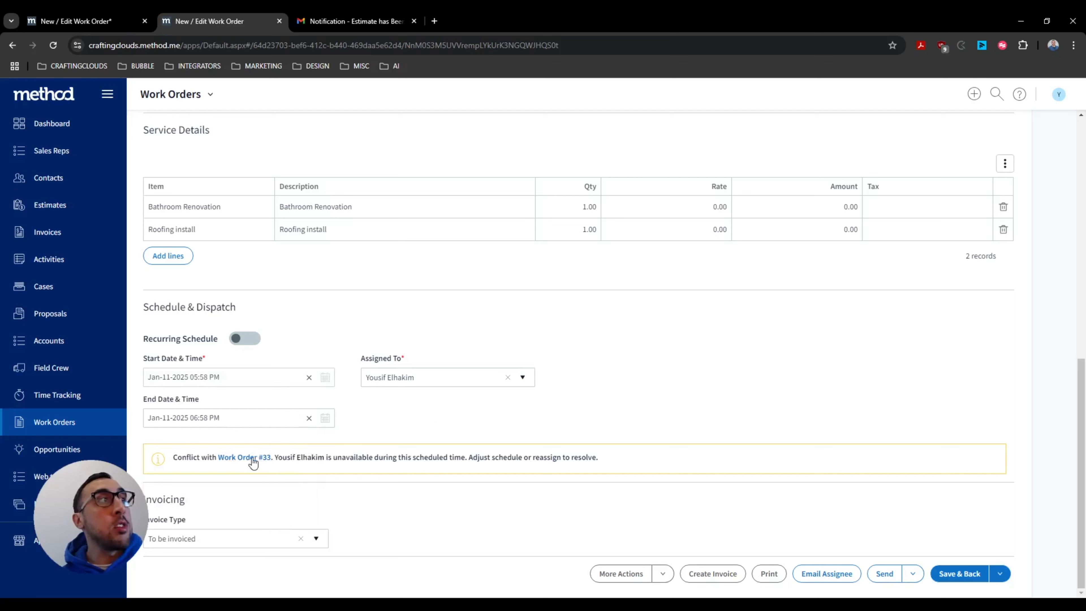
pyautogui.moveTo(410, 378); pyautogui.dragTo(364, 378)
pyautogui.click(381, 410)
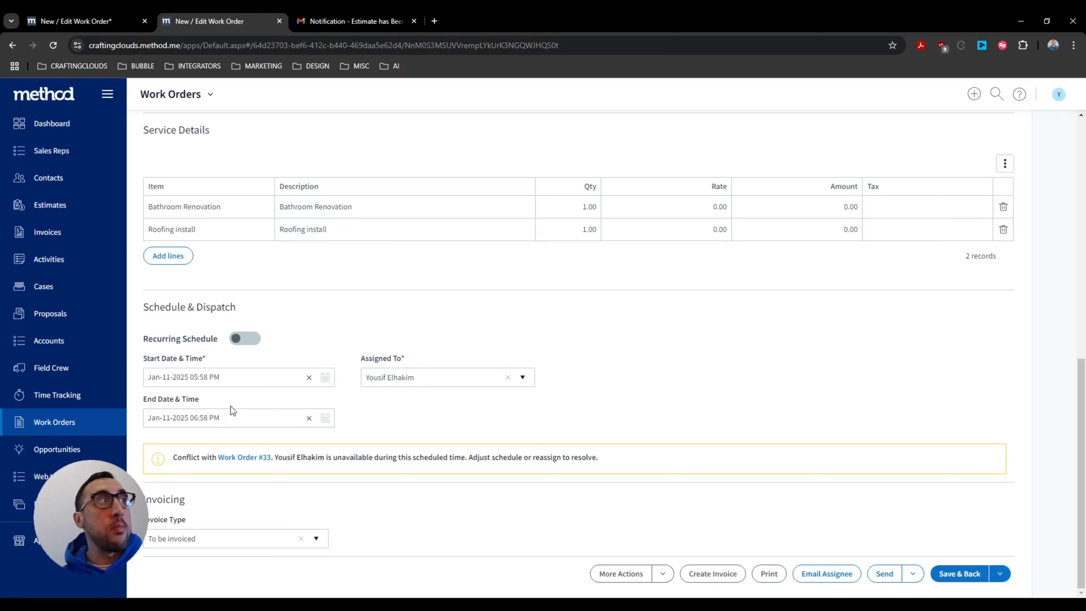
pyautogui.scroll(8, 223, 466)
pyautogui.scroll(4, 223, 465)
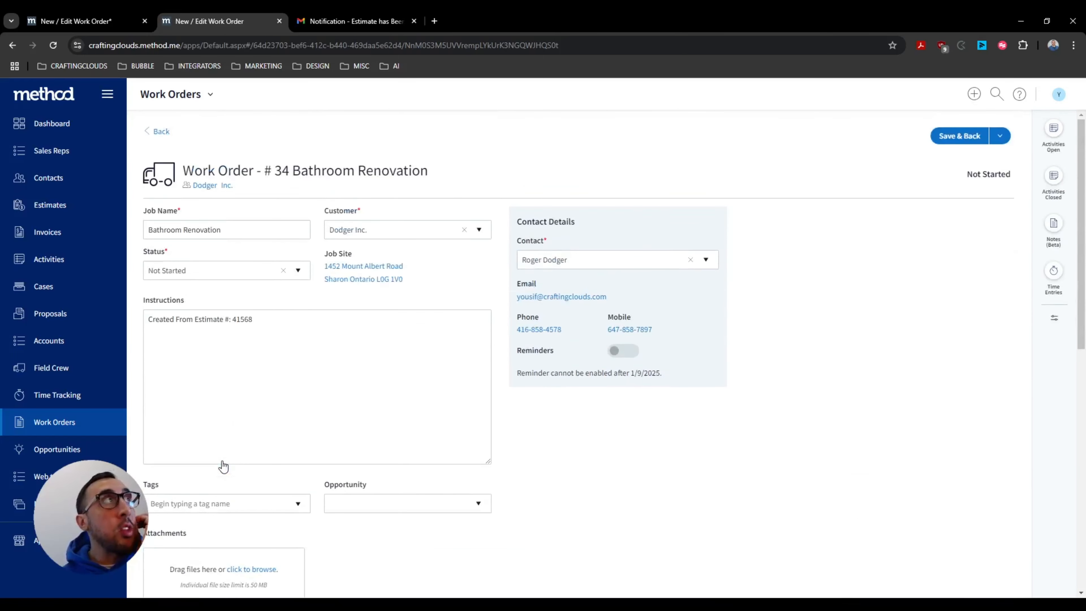
# - Open the work orders overview and view its calendar by week and by month
pyautogui.click(77, 425)
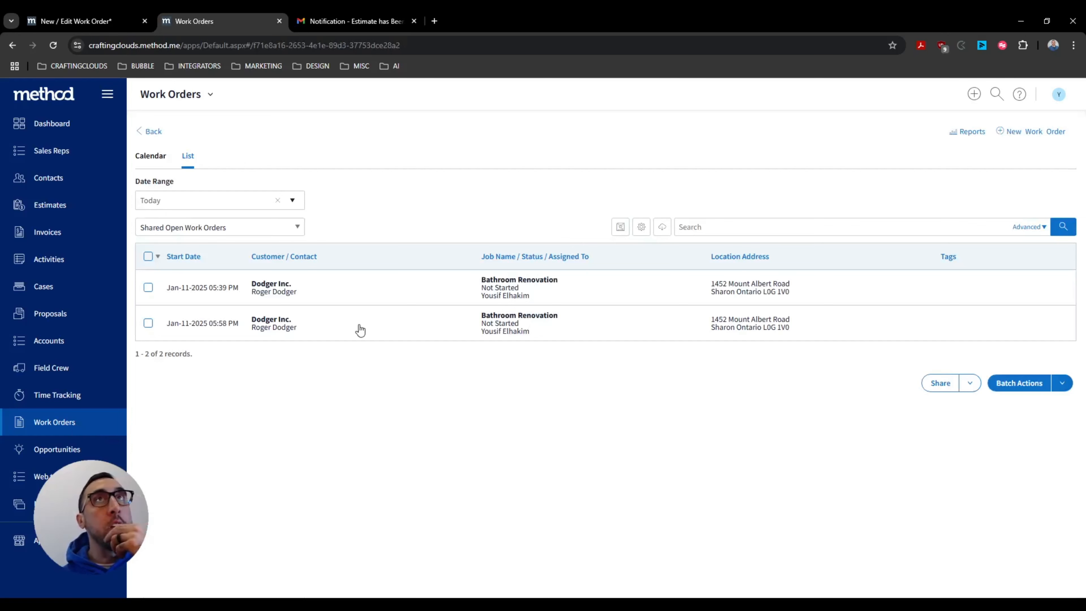
pyautogui.click(147, 161)
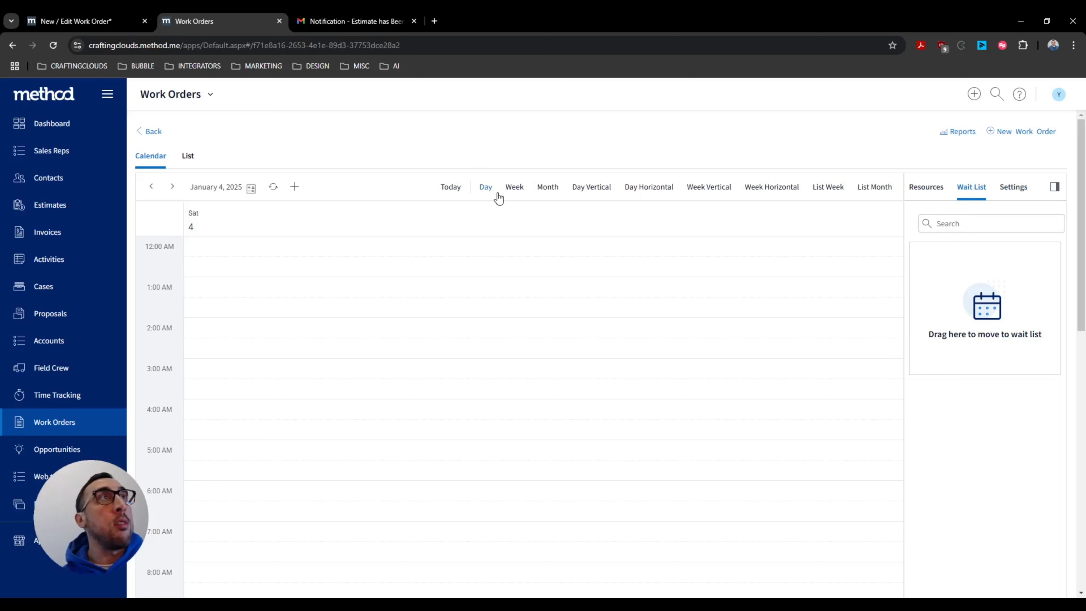
pyautogui.click(510, 193)
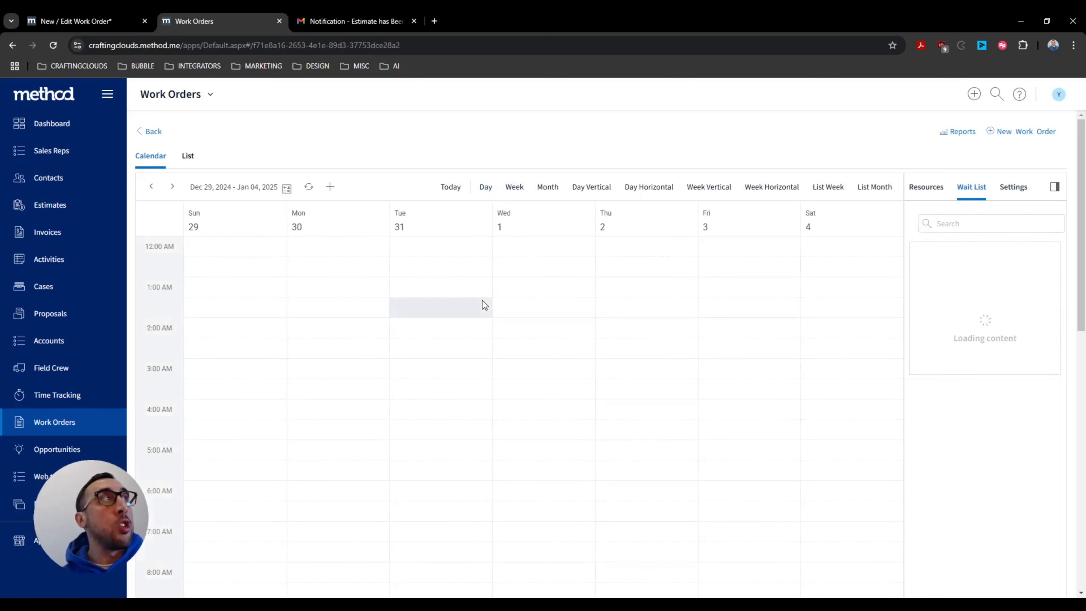
pyautogui.click(554, 188)
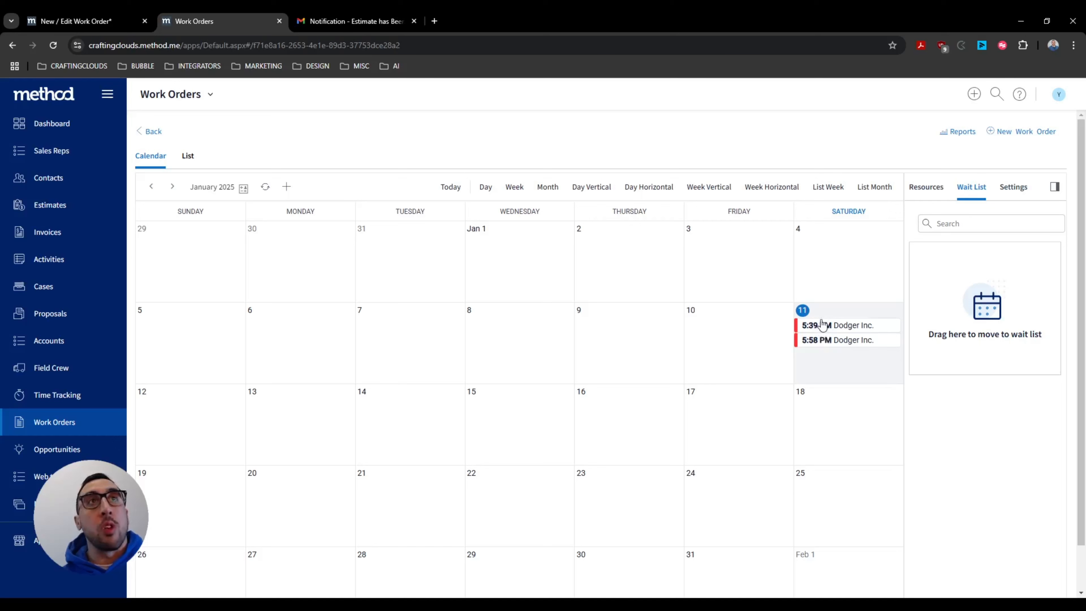
# - View the schedule per resource in the Day Vertical, Day Horizontal and Week Horizontal layouts, looking along the week's timeline
pyautogui.click(597, 191)
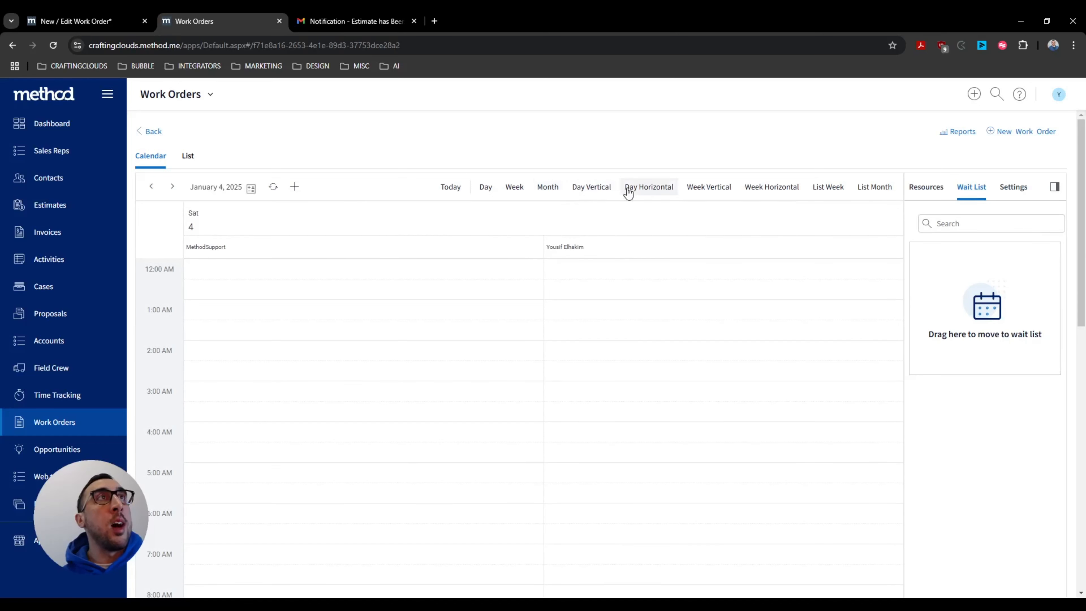
pyautogui.click(641, 189)
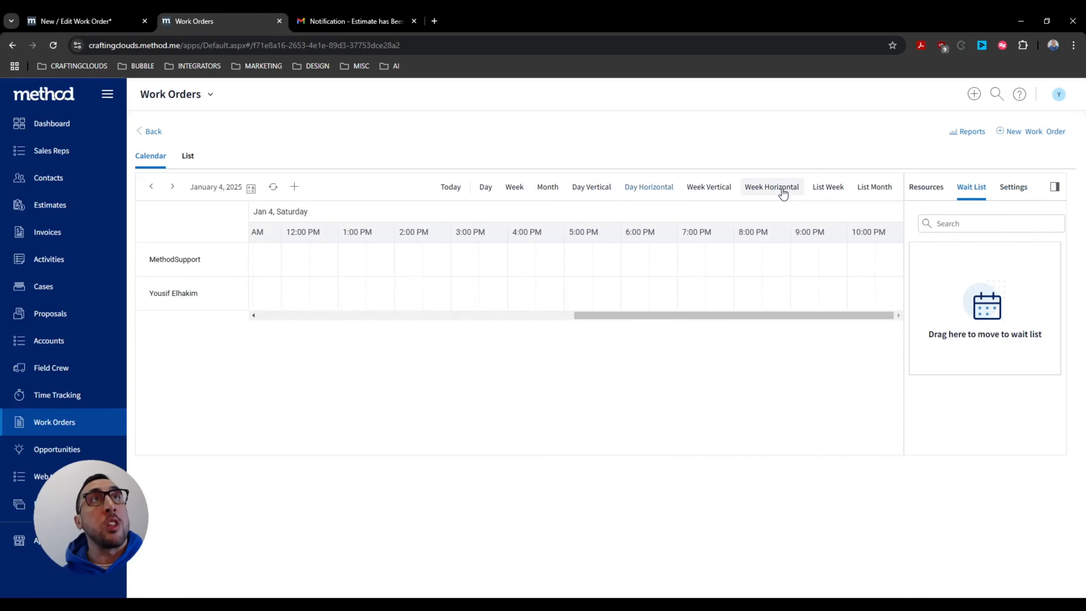
pyautogui.click(774, 189)
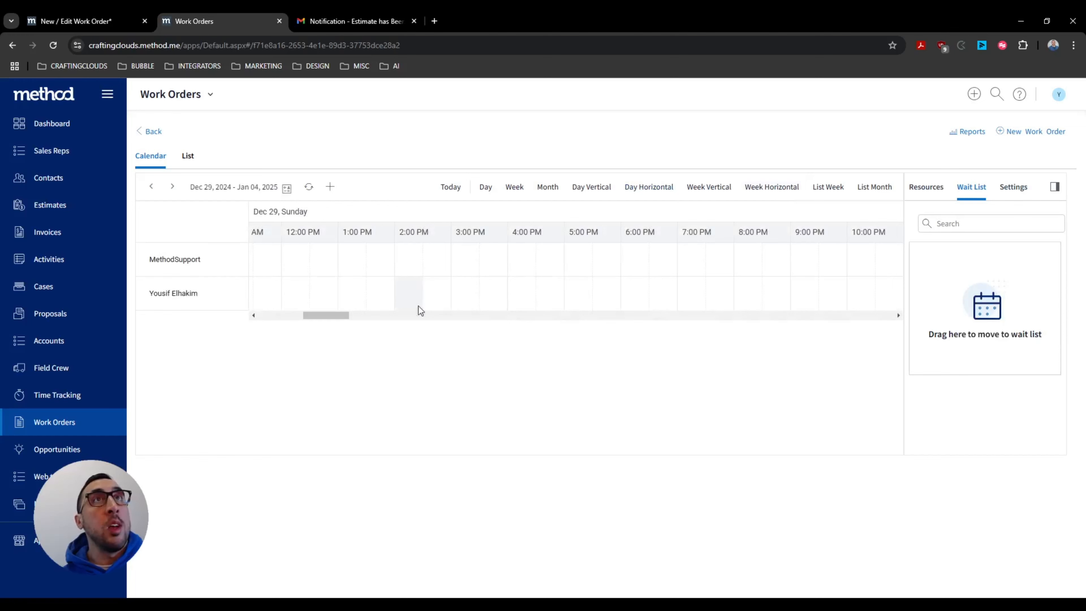
pyautogui.moveTo(332, 318); pyautogui.dragTo(275, 313)
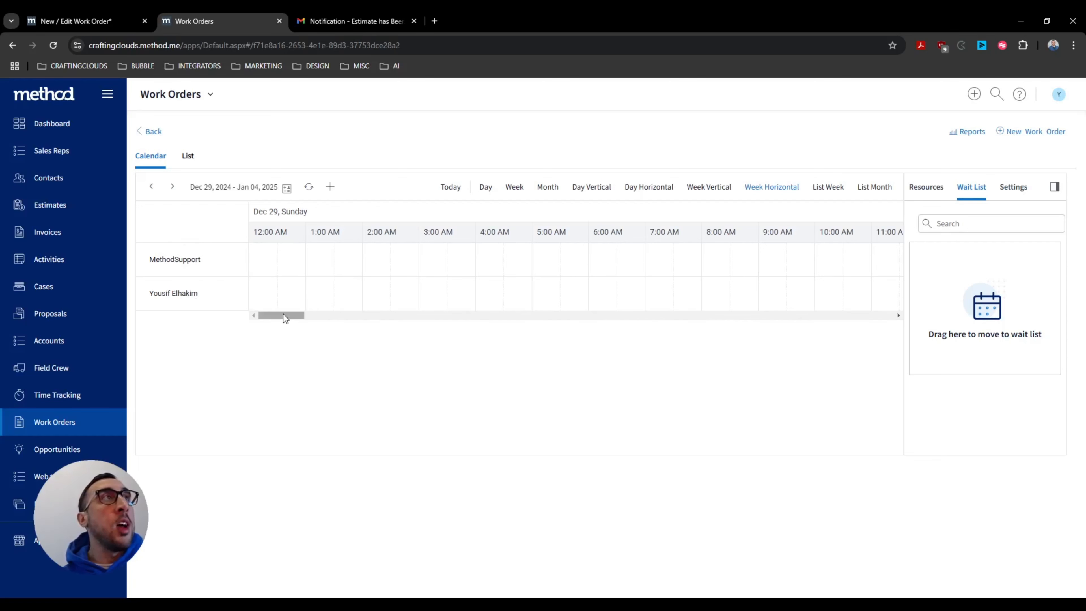
pyautogui.moveTo(285, 316); pyautogui.dragTo(518, 300)
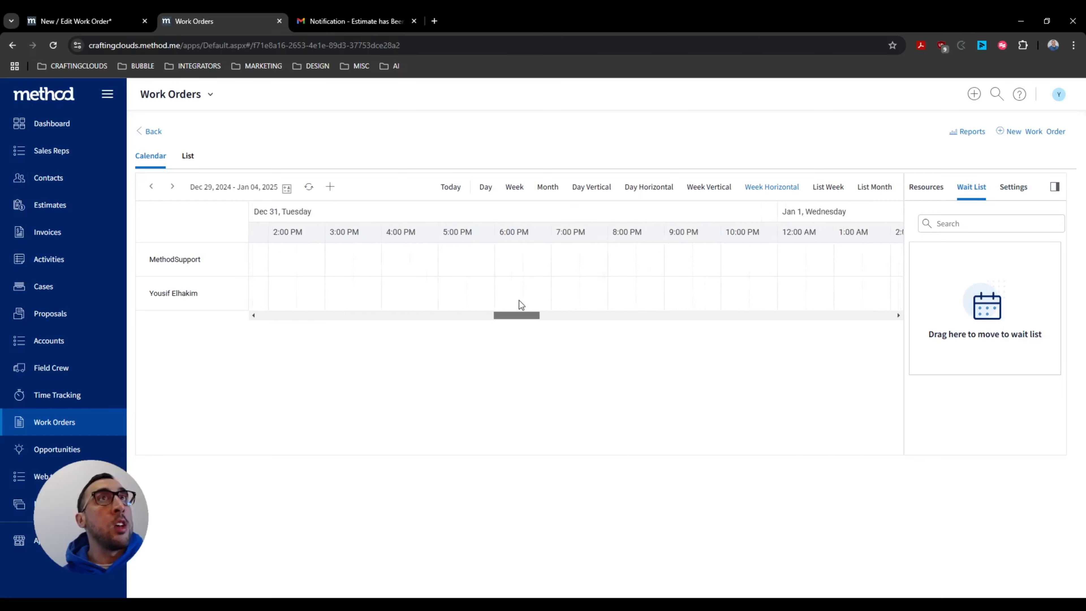
# - Compare the Week Vertical, Week Horizontal, List Week and List Month calendar layouts
pyautogui.click(705, 189)
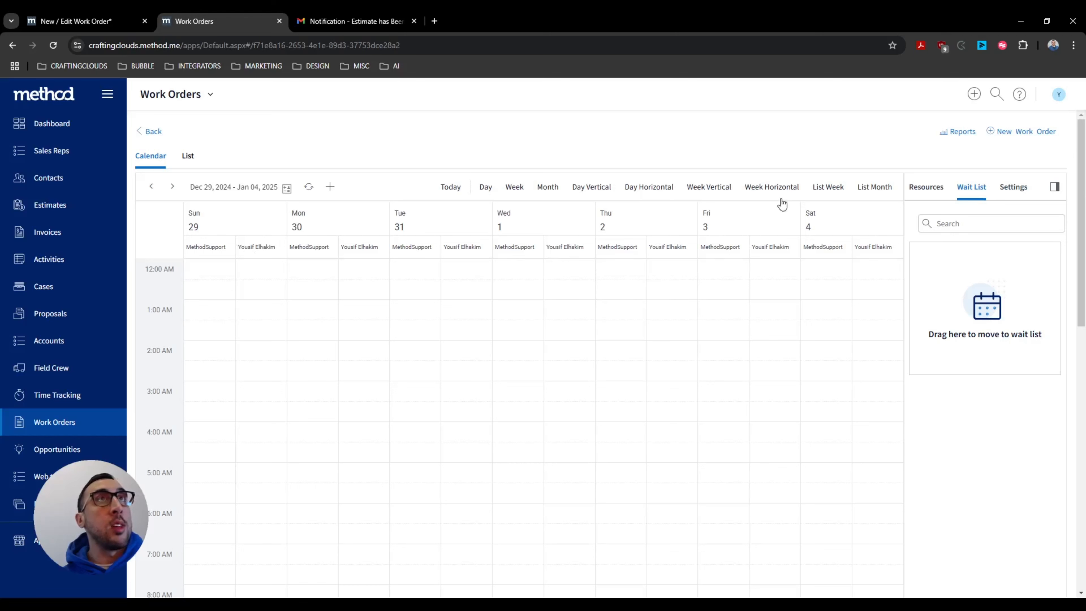
pyautogui.click(771, 189)
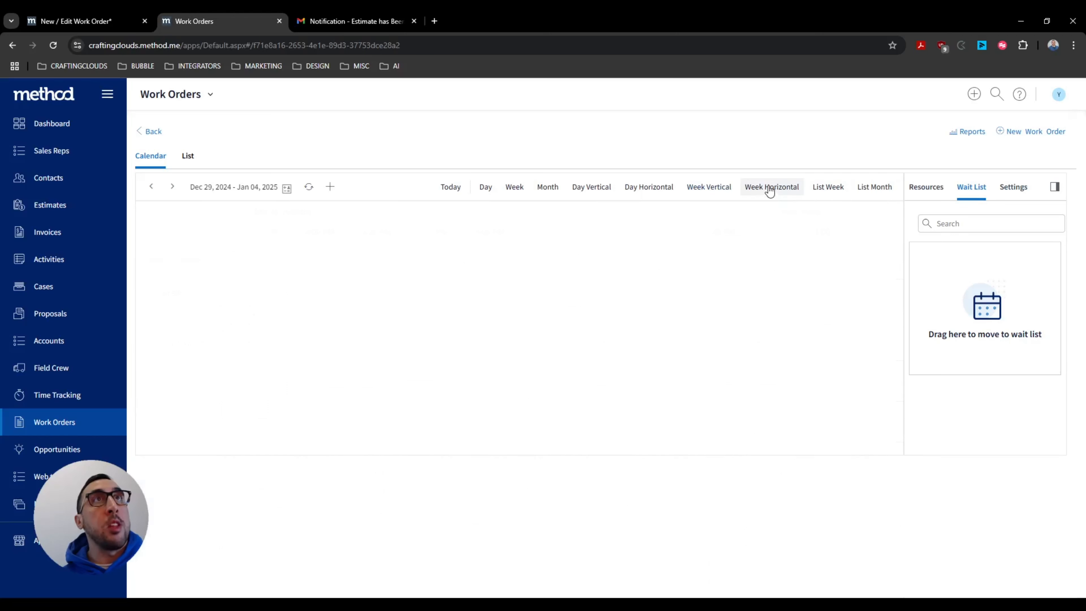
pyautogui.click(829, 186)
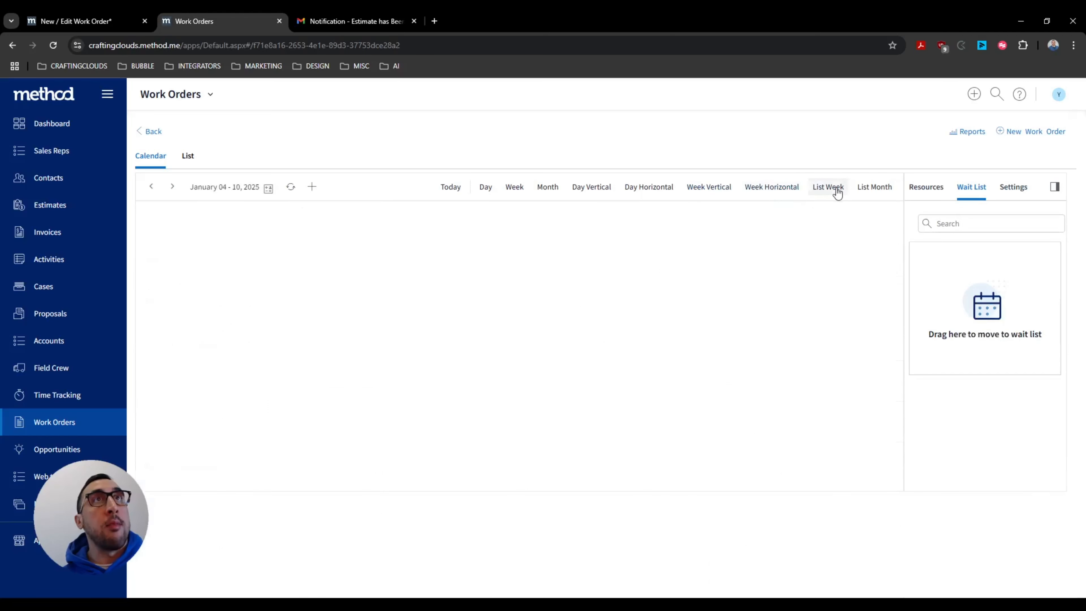
pyautogui.click(874, 187)
# - Show the work orders for January 11 and examine the 5:39 PM Bathroom Renovation job's details and available edit actions
pyautogui.click(847, 256)
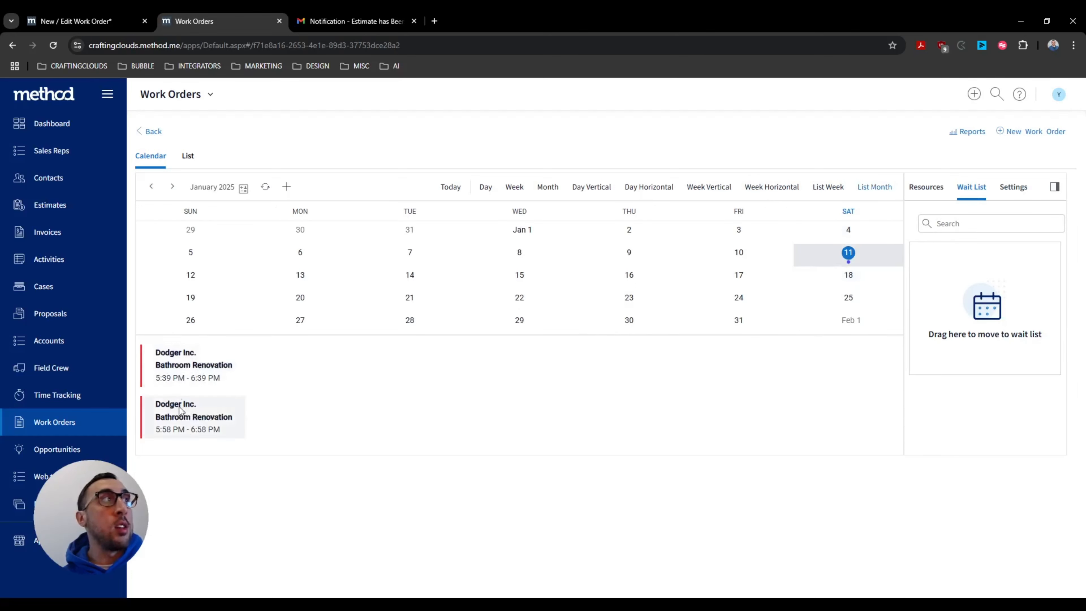
pyautogui.click(199, 370)
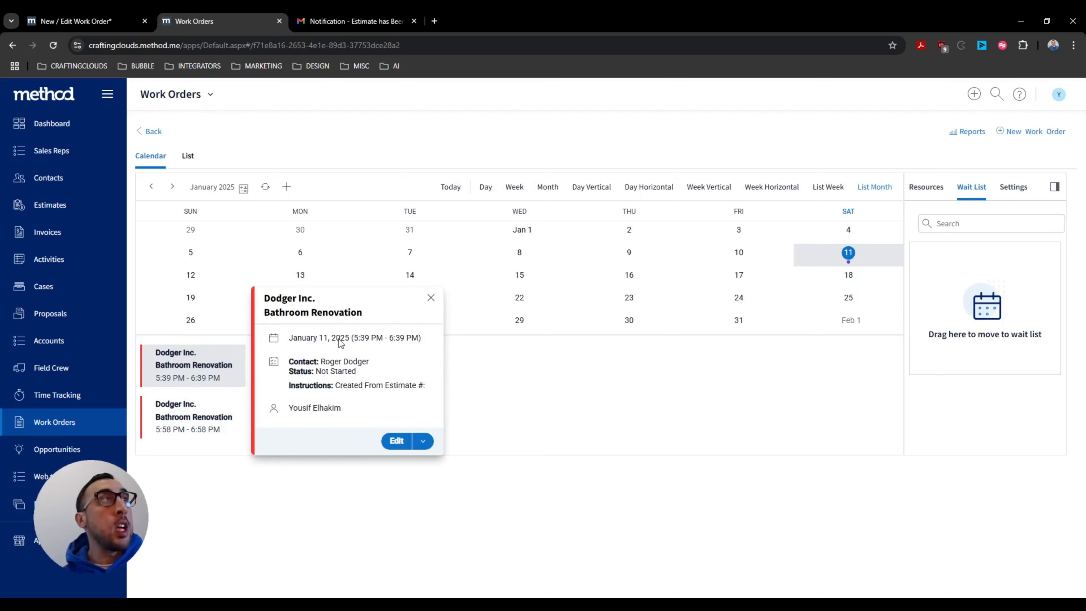
pyautogui.click(422, 442)
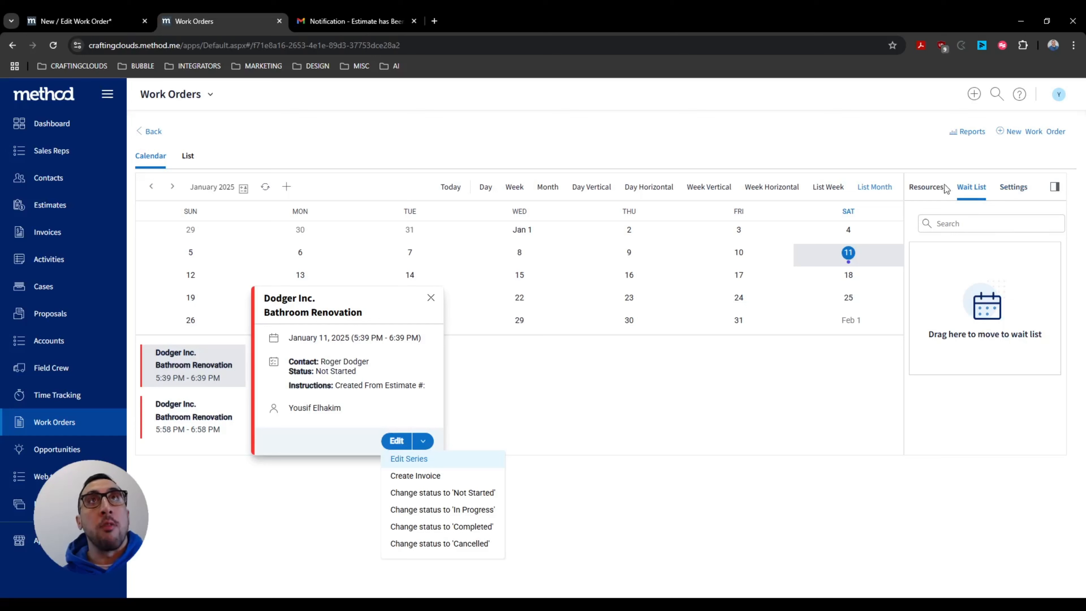
# - View the calendar's assigned resources and check the choices for adding resources
pyautogui.click(927, 191)
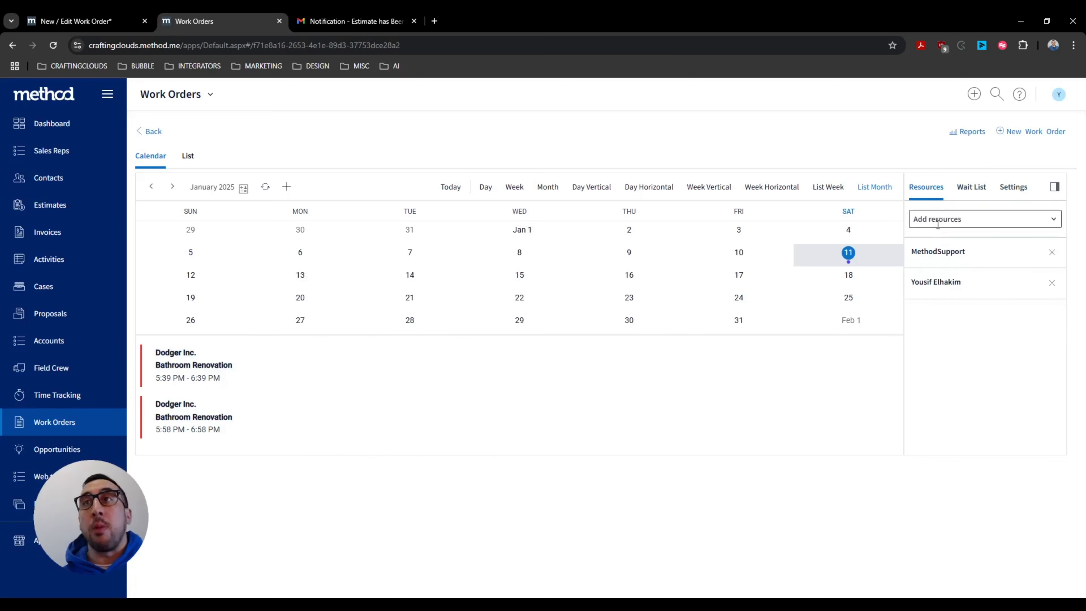
pyautogui.click(1055, 221)
pyautogui.click(1055, 221)
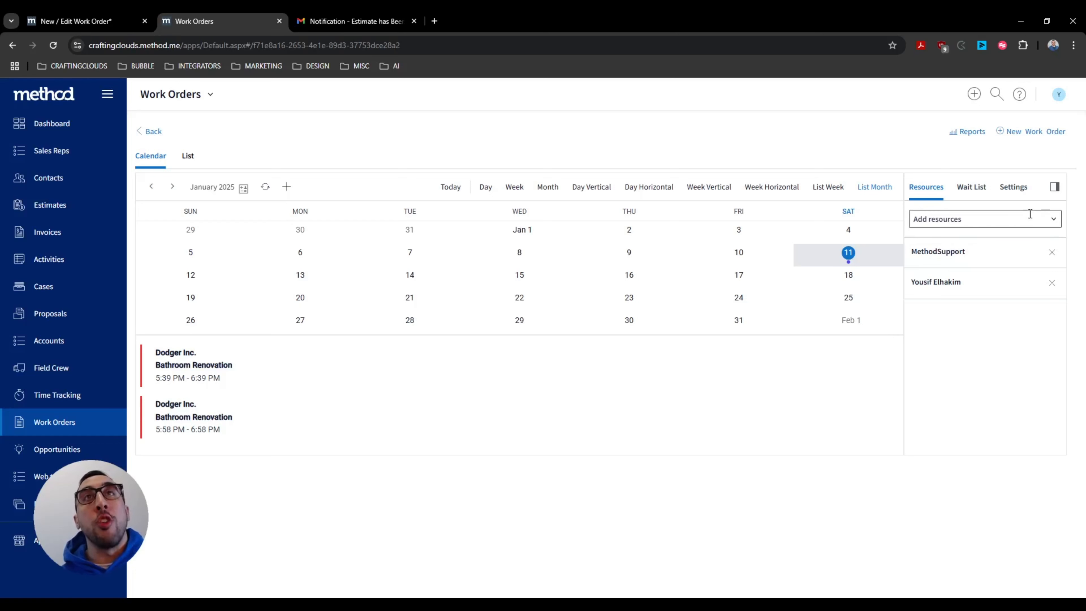
# - Check which further resources can be added to the work order calendar
pyautogui.click(1052, 221)
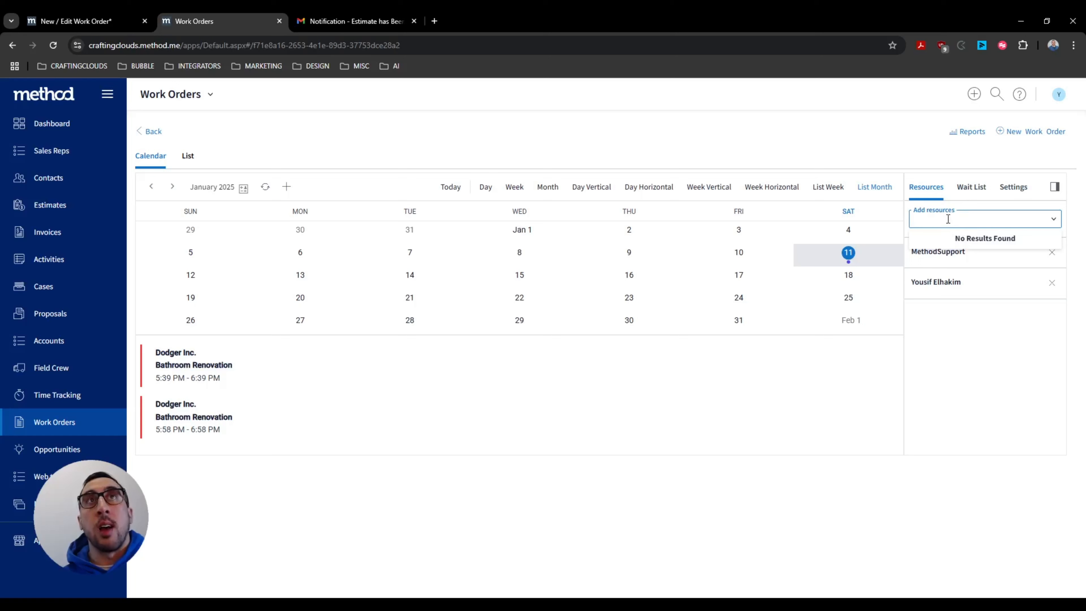
pyautogui.click(952, 323)
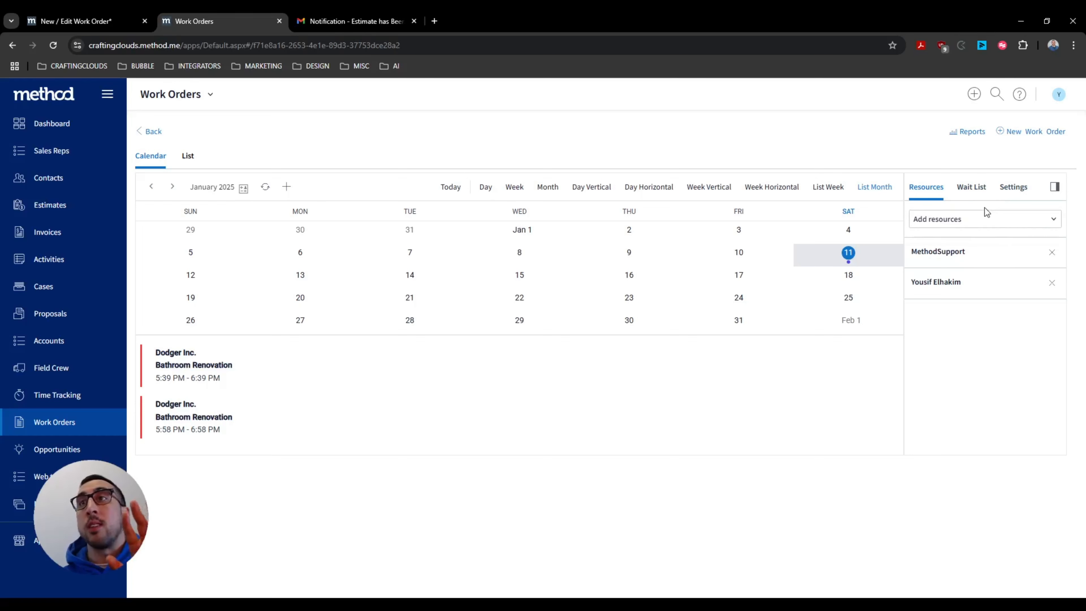
# - Limit the calendar's displayed days to Monday through Friday by excluding Sunday and Saturday
pyautogui.click(1010, 188)
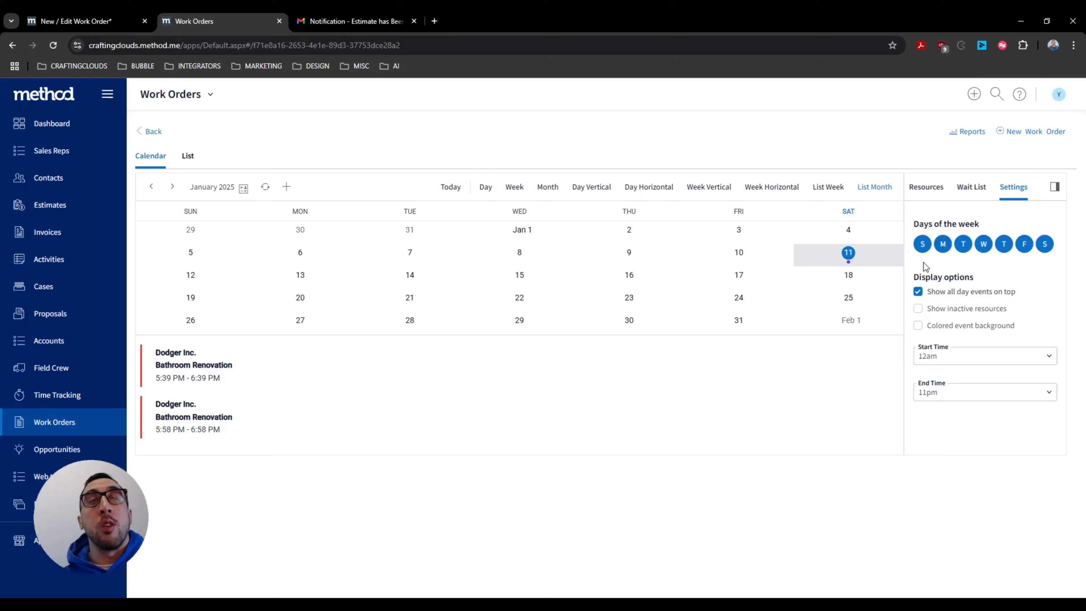
pyautogui.click(922, 245)
pyautogui.click(1044, 245)
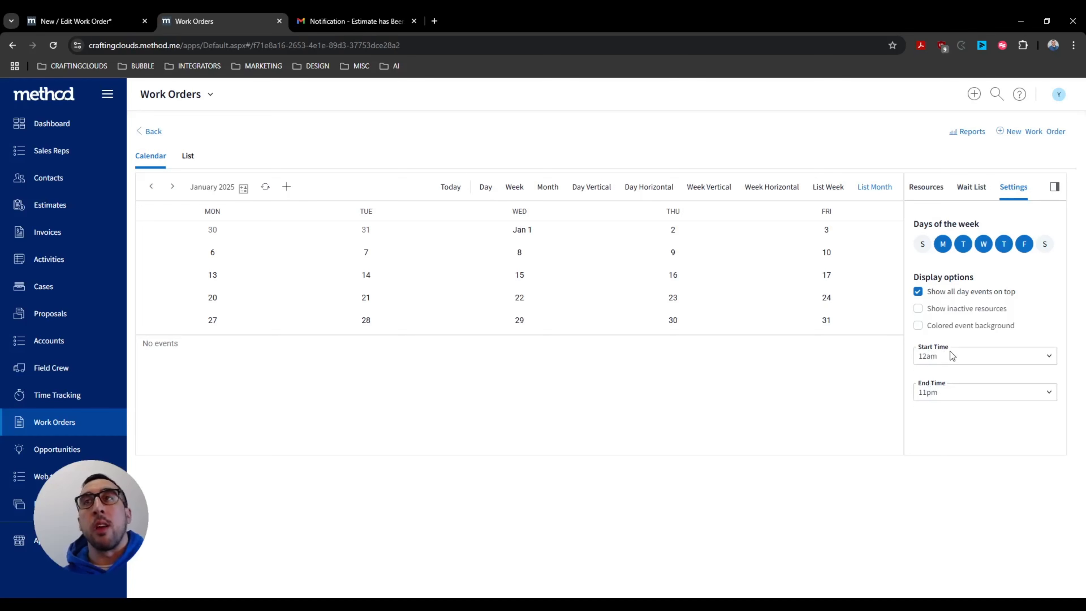
# - Set the calendar's start time to 8am and end time to 5pm, and enable the colored event background
pyautogui.click(1046, 356)
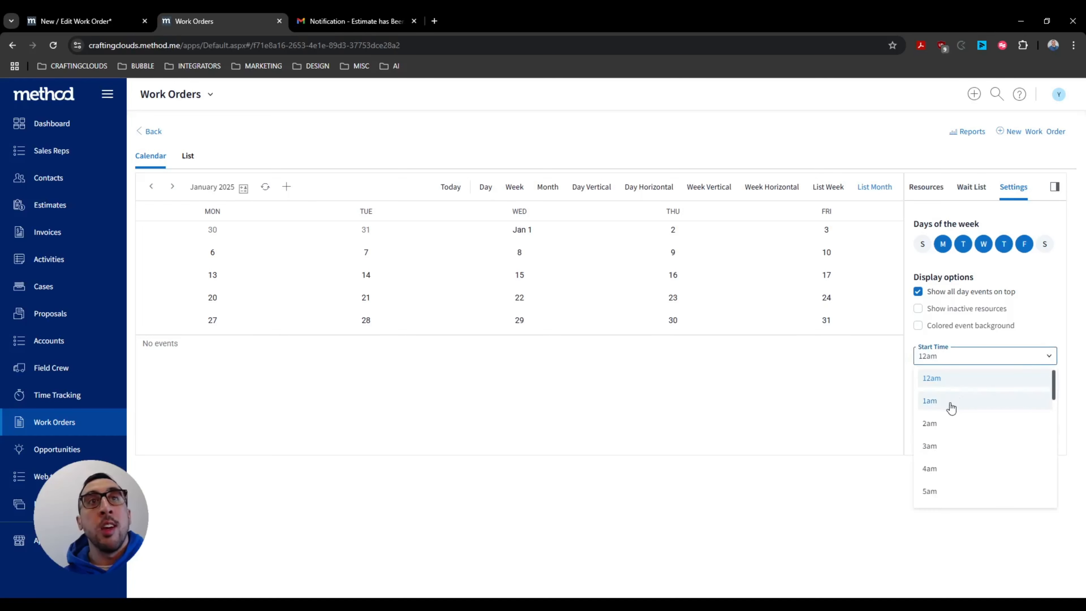
pyautogui.scroll(-5, 950, 407)
pyautogui.scroll(1, 950, 405)
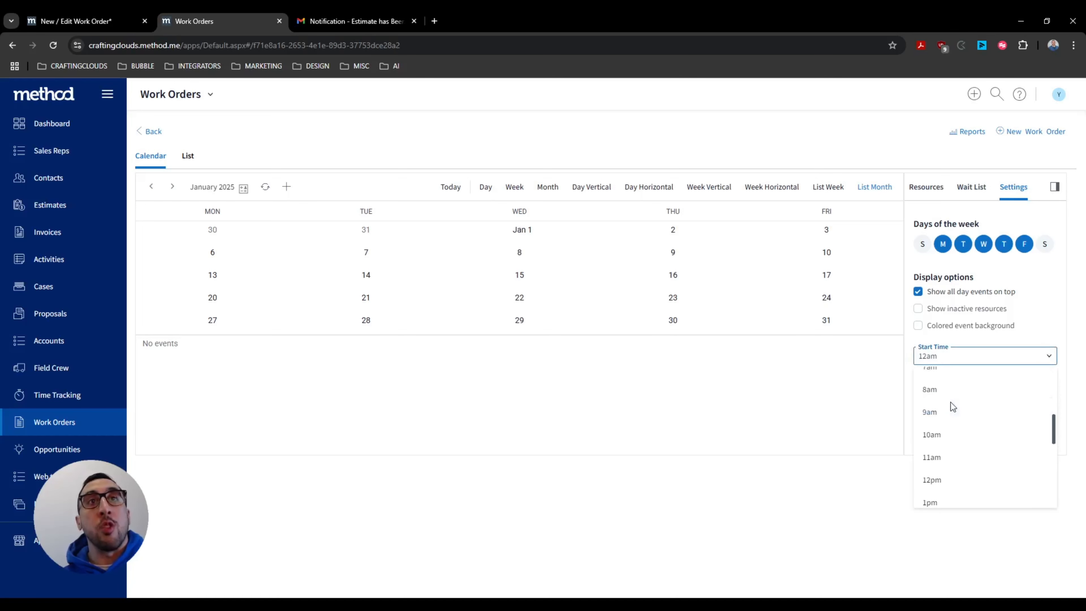
pyautogui.click(941, 391)
pyautogui.click(1048, 396)
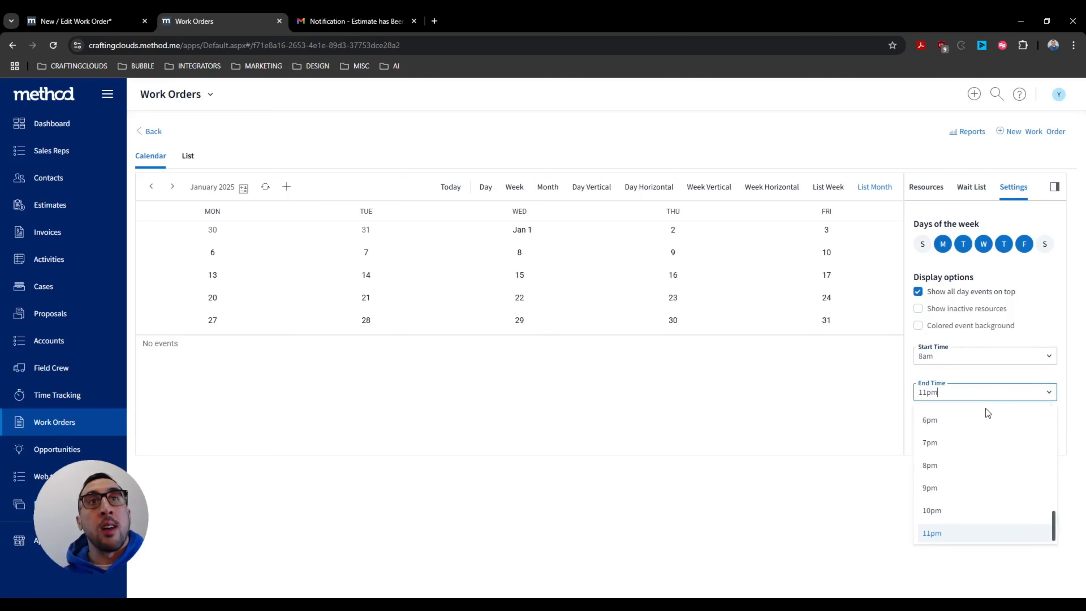
pyautogui.scroll(2, 943, 443)
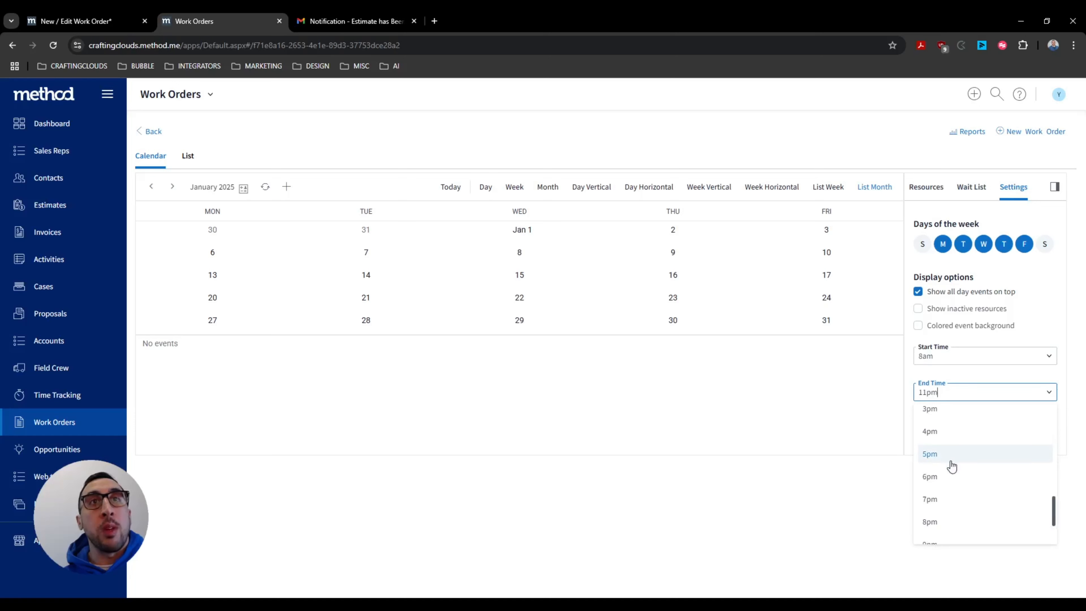
pyautogui.click(948, 461)
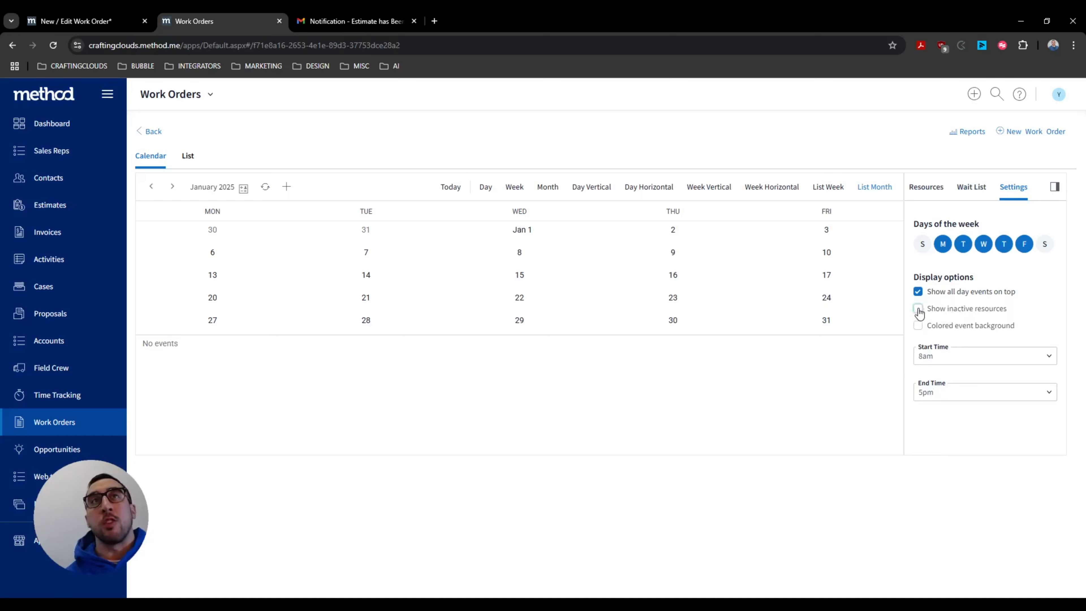
pyautogui.click(918, 326)
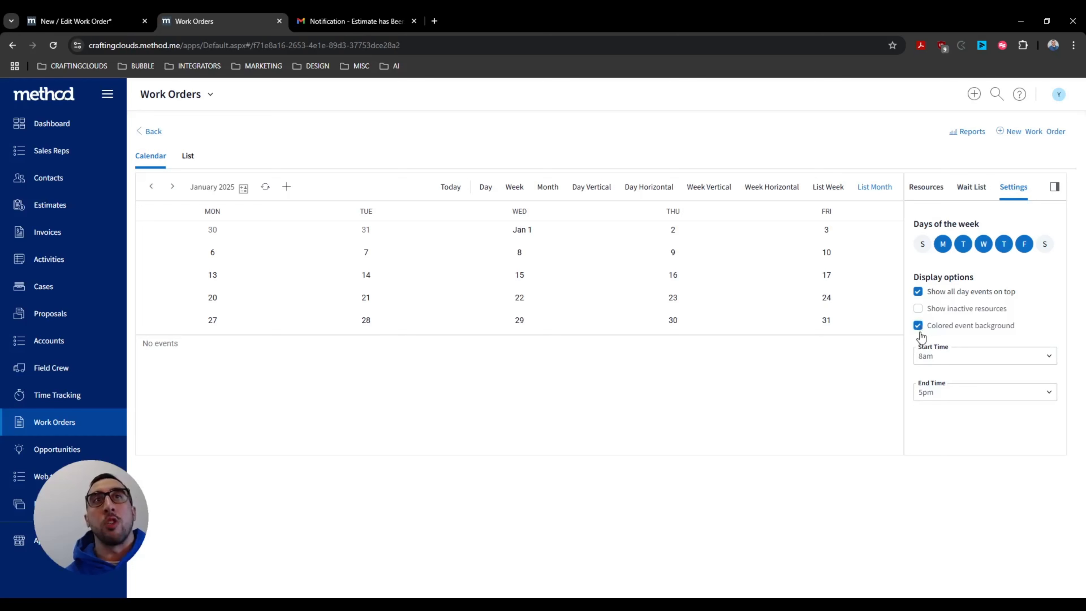
# - Try collapsing and reopening the calendar's side area, and view the wait list
pyautogui.click(1055, 189)
pyautogui.click(1055, 189)
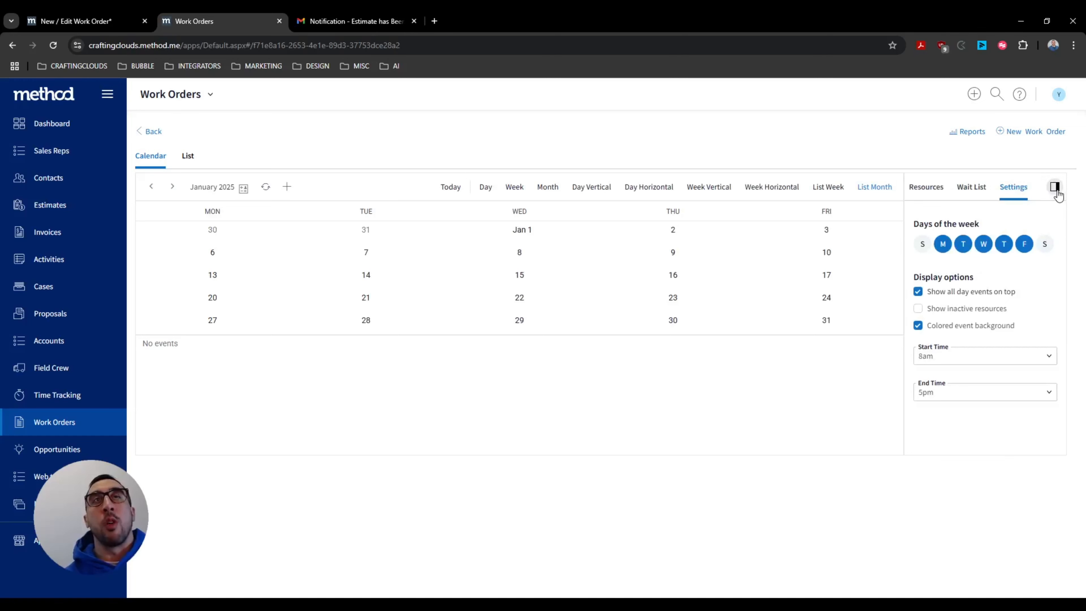
pyautogui.click(1054, 189)
pyautogui.click(1055, 188)
pyautogui.click(972, 190)
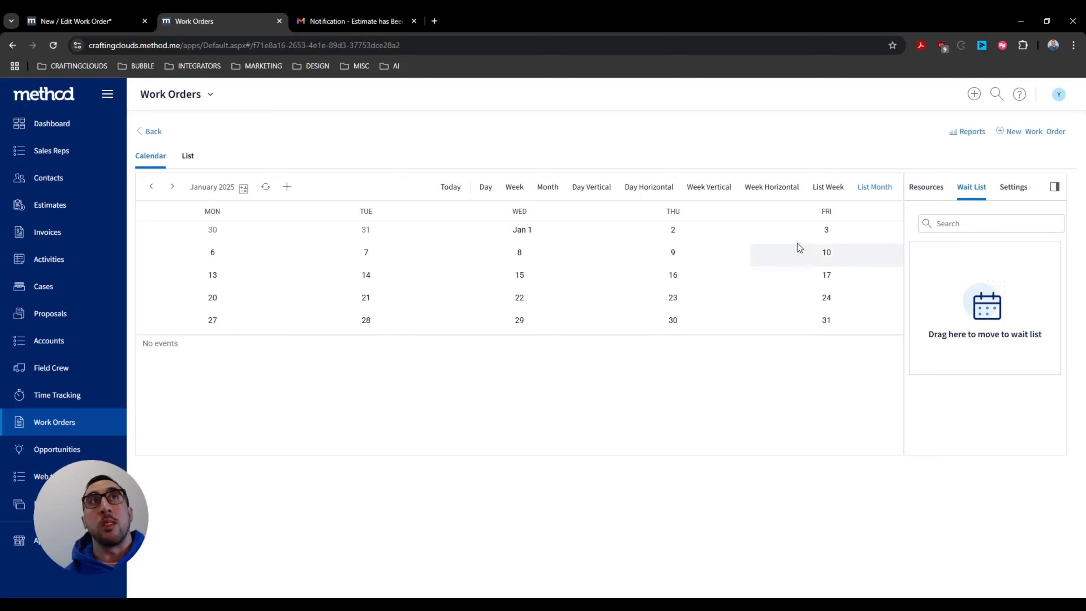
# - Look through the calendar in the Week Horizontal, Week Vertical, List Month, Day Horizontal, Day Vertical and Month layouts
pyautogui.click(771, 187)
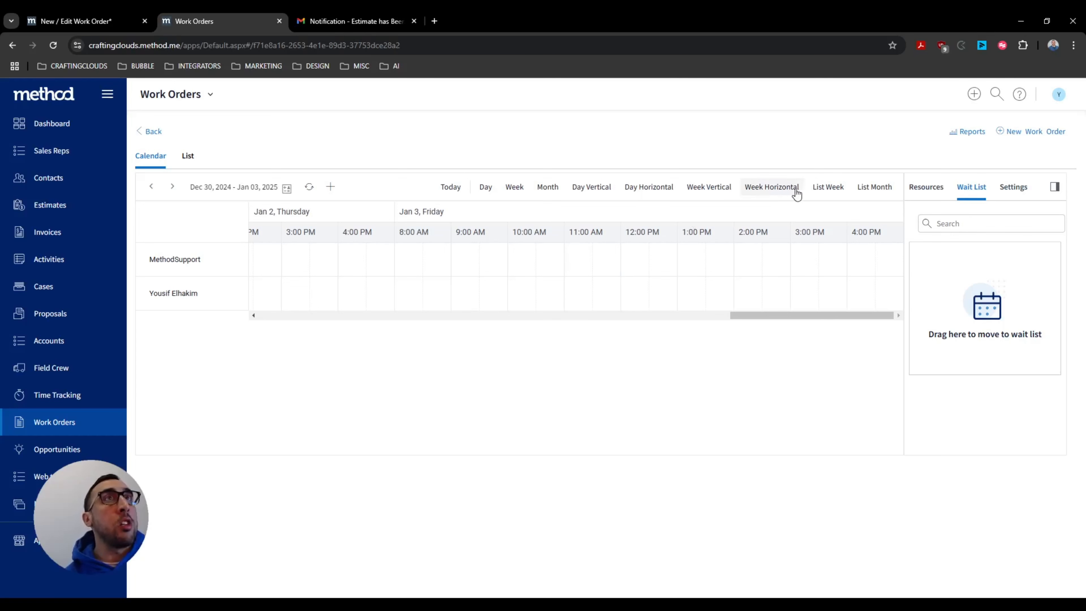
pyautogui.click(707, 189)
pyautogui.click(869, 193)
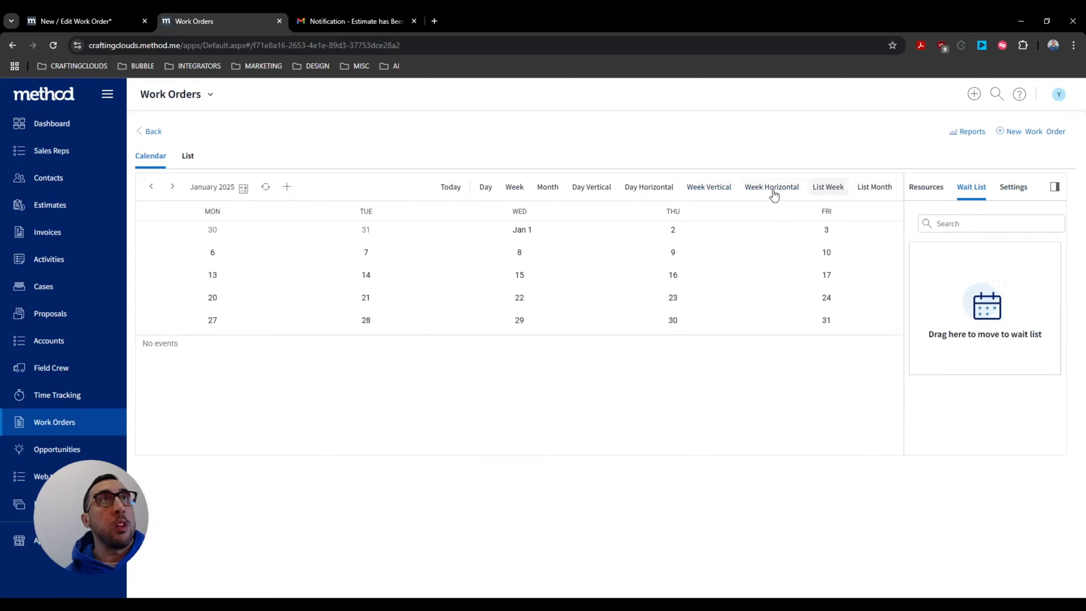
pyautogui.click(648, 188)
pyautogui.click(582, 188)
pyautogui.click(547, 188)
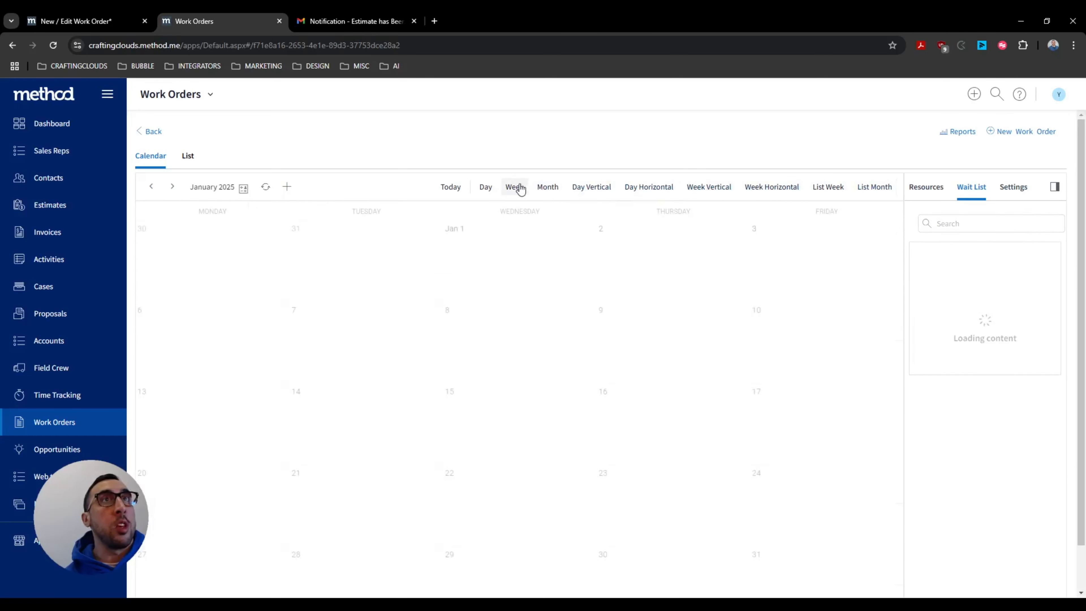
# - Show the work orders as a list, open the 5:39 PM Bathroom Renovation job and go to its schedule details
pyautogui.click(188, 157)
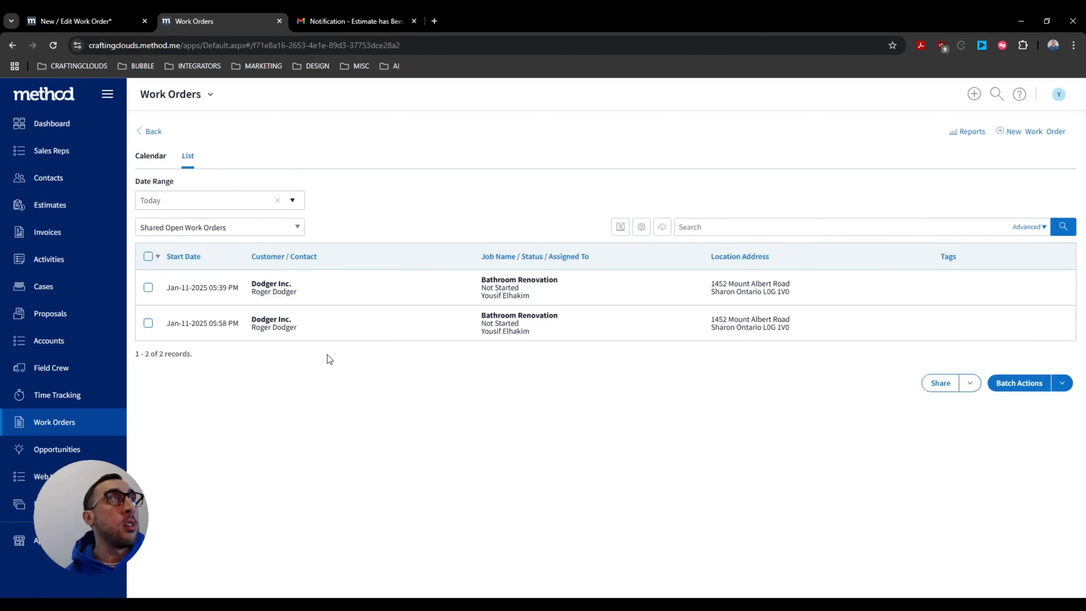
pyautogui.click(384, 289)
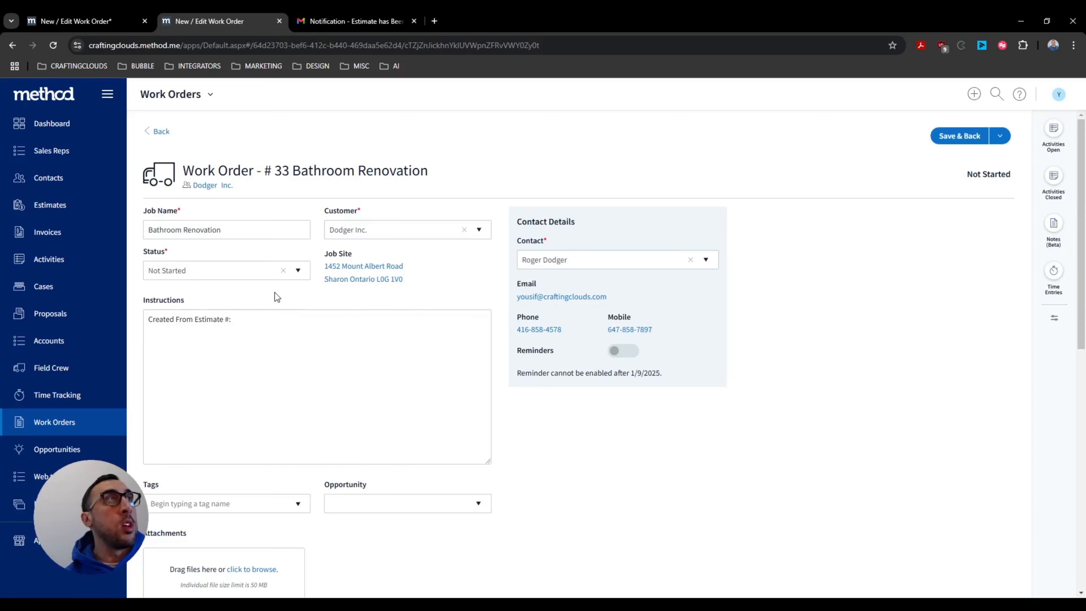
pyautogui.scroll(-5, 346, 302)
pyautogui.scroll(-5, 347, 300)
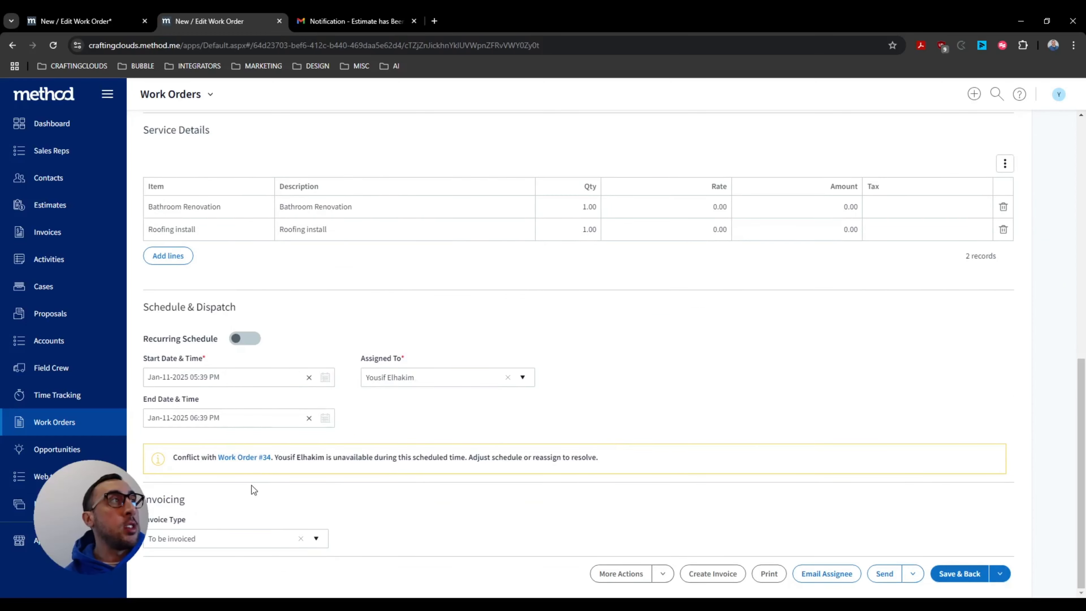
# - Move the work order's start date to January 12, 2025, keeping the 05:39 PM start time, and save it without closing
pyautogui.click(325, 378)
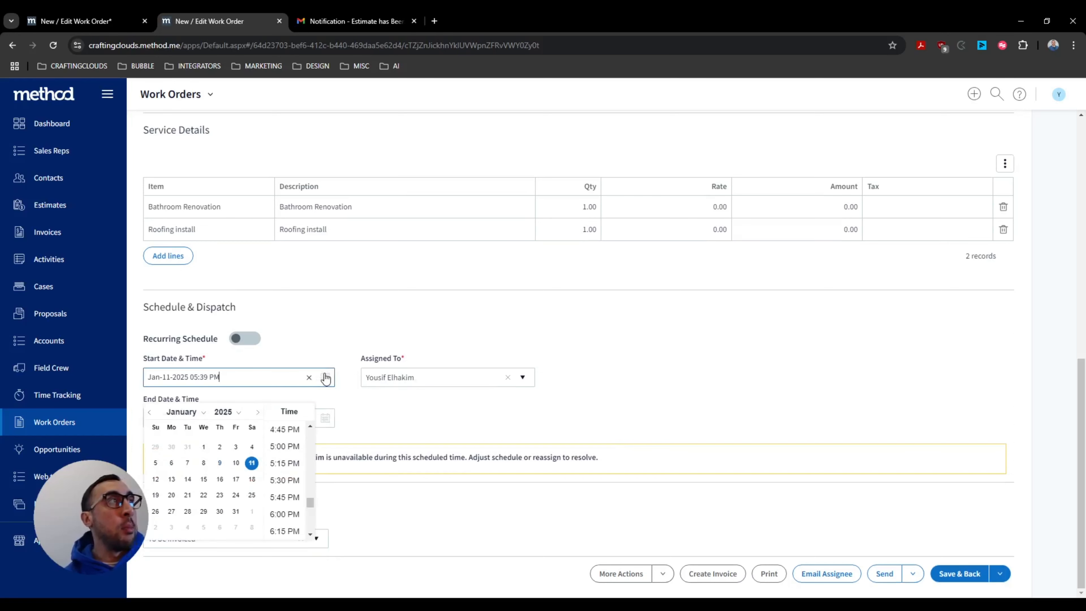
pyautogui.click(159, 479)
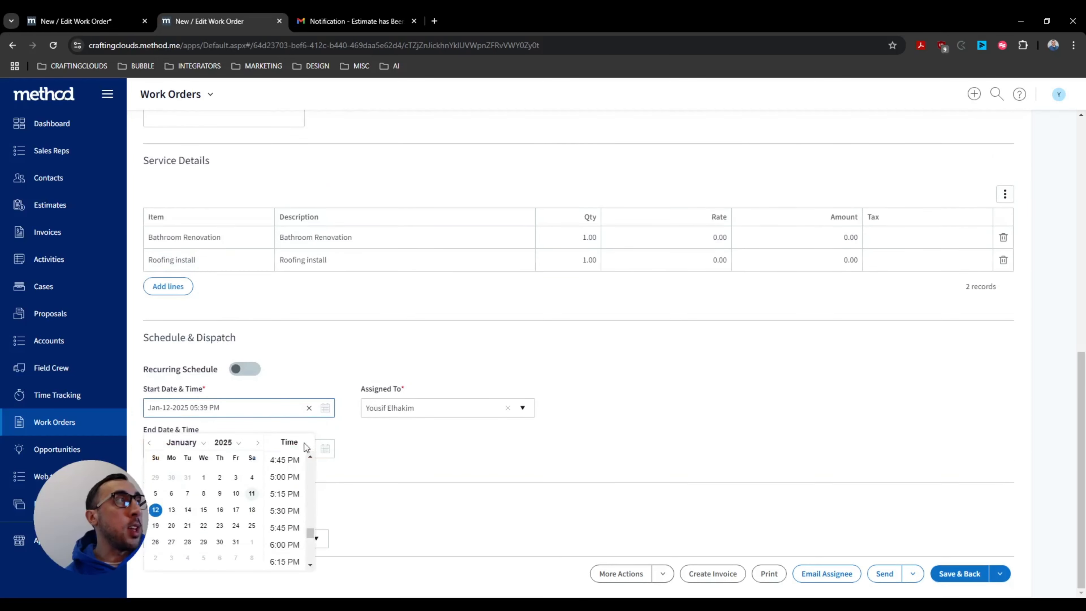
pyautogui.click(365, 447)
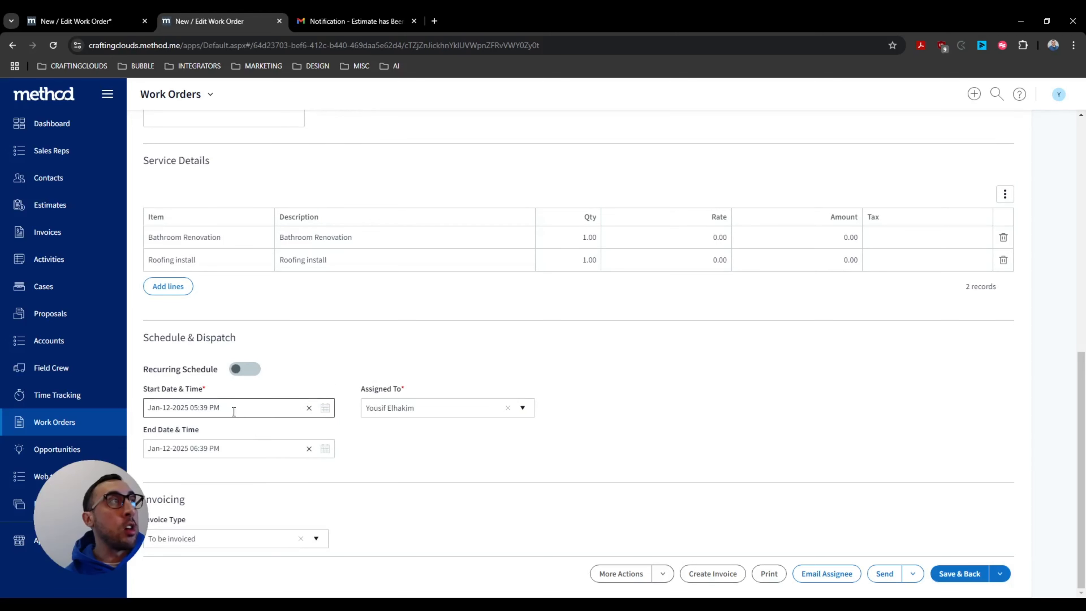
pyautogui.moveTo(195, 409); pyautogui.dragTo(235, 410)
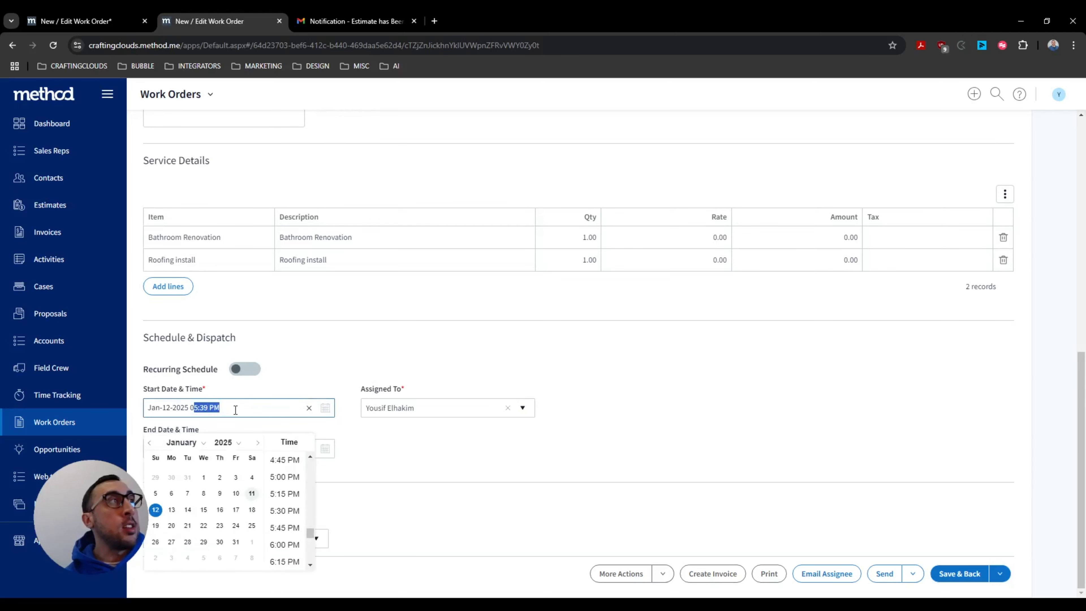
pyautogui.click(431, 444)
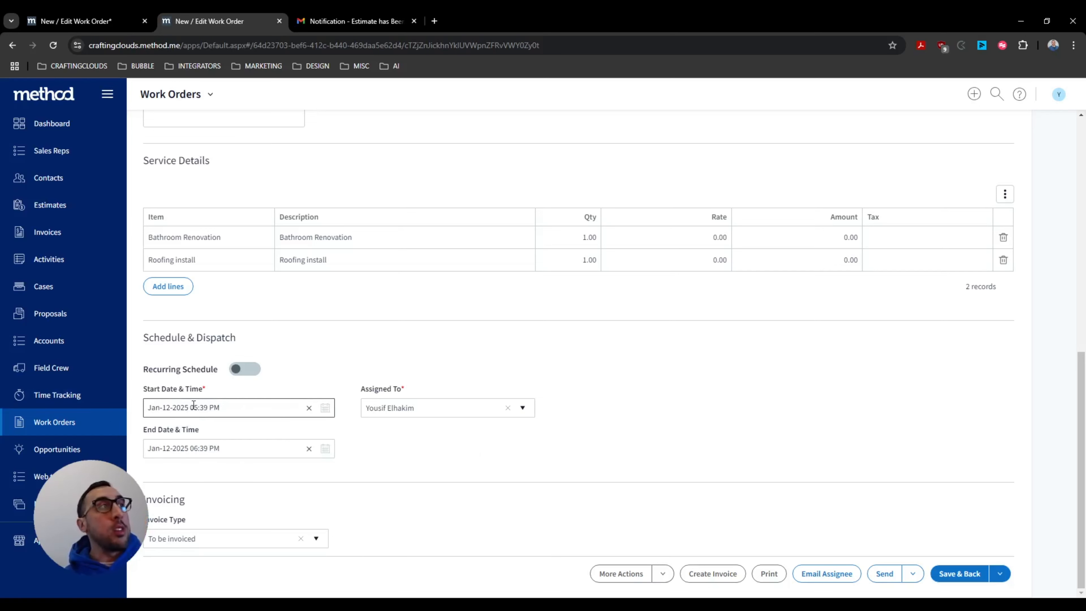
pyautogui.moveTo(194, 409); pyautogui.dragTo(219, 415)
pyautogui.click(413, 445)
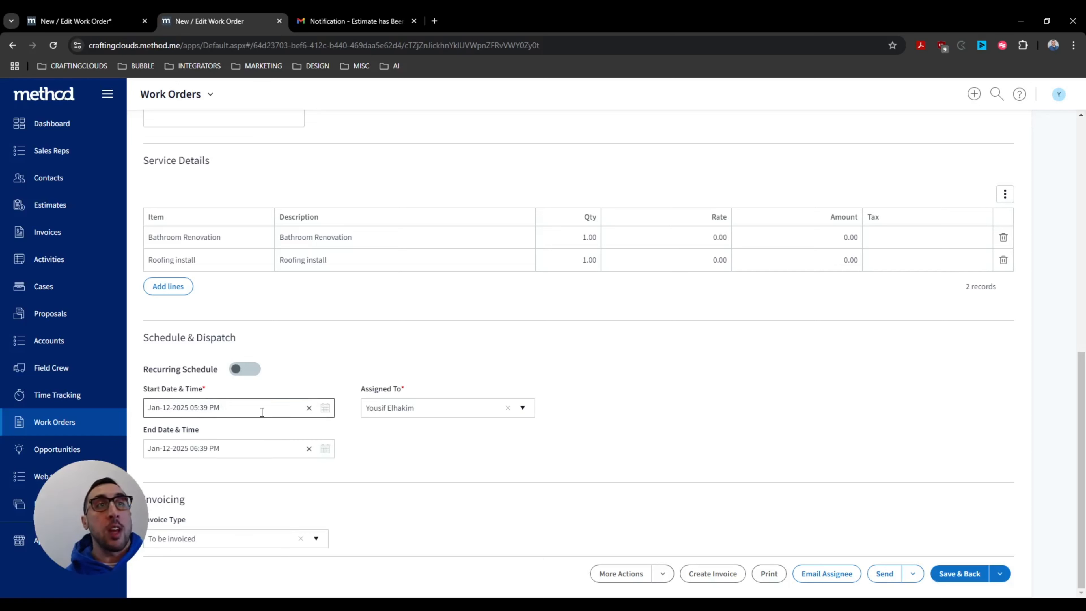
pyautogui.click(1000, 573)
pyautogui.click(968, 537)
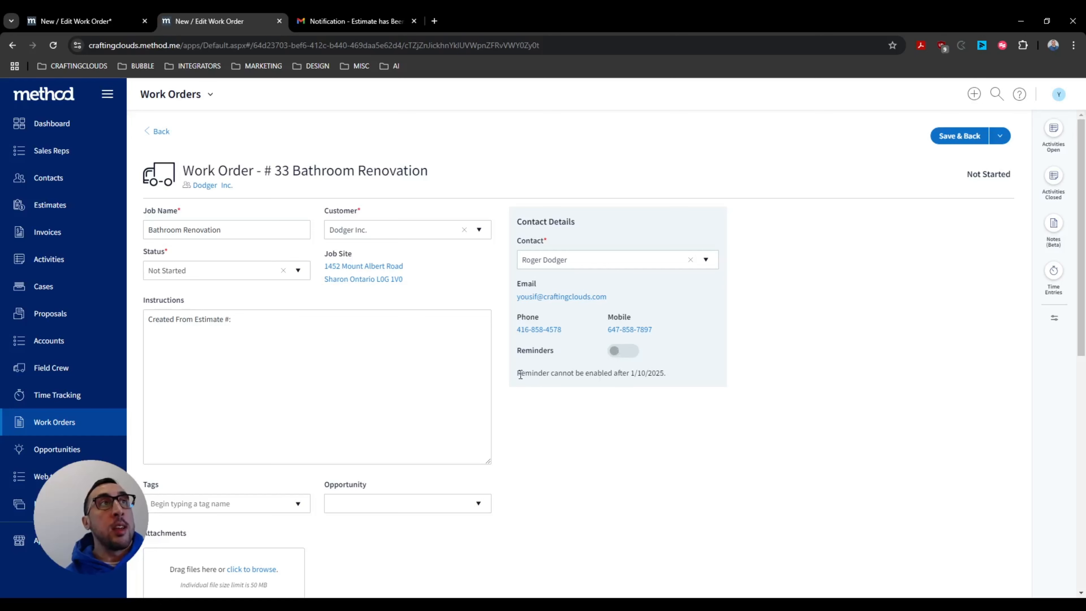
# - Compare the reminder restriction in the contact details with the work order's scheduled start date
pyautogui.moveTo(518, 374); pyautogui.dragTo(682, 376)
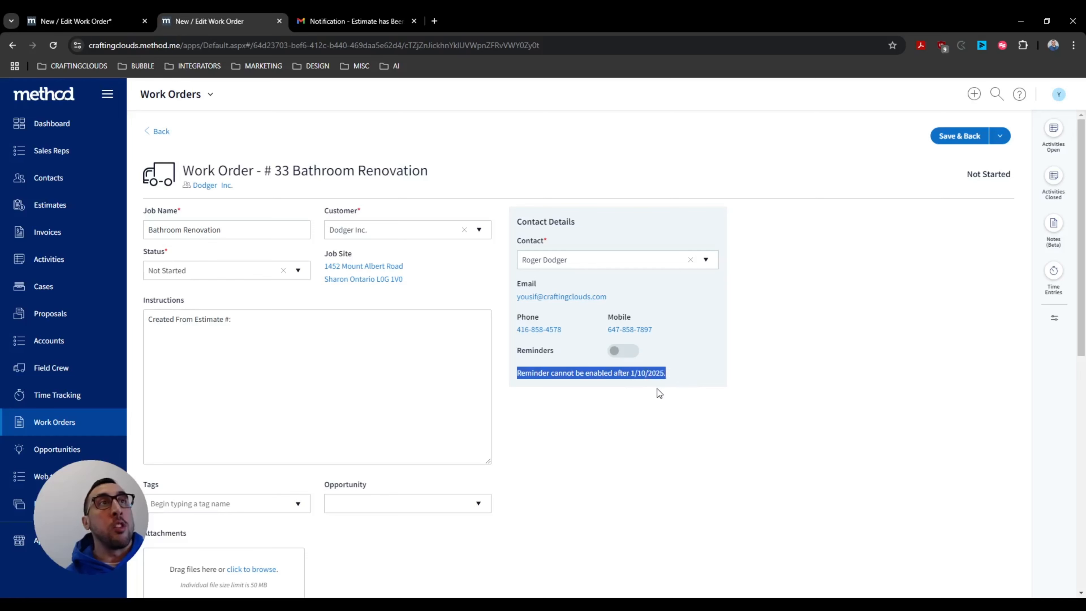
pyautogui.scroll(-10, 585, 425)
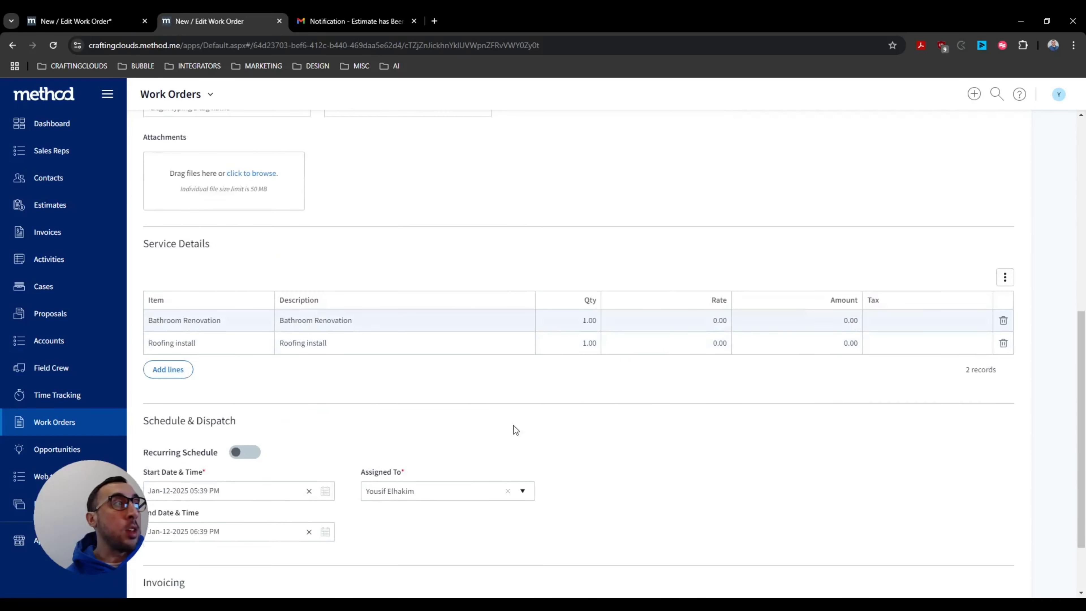
pyautogui.scroll(6, 214, 445)
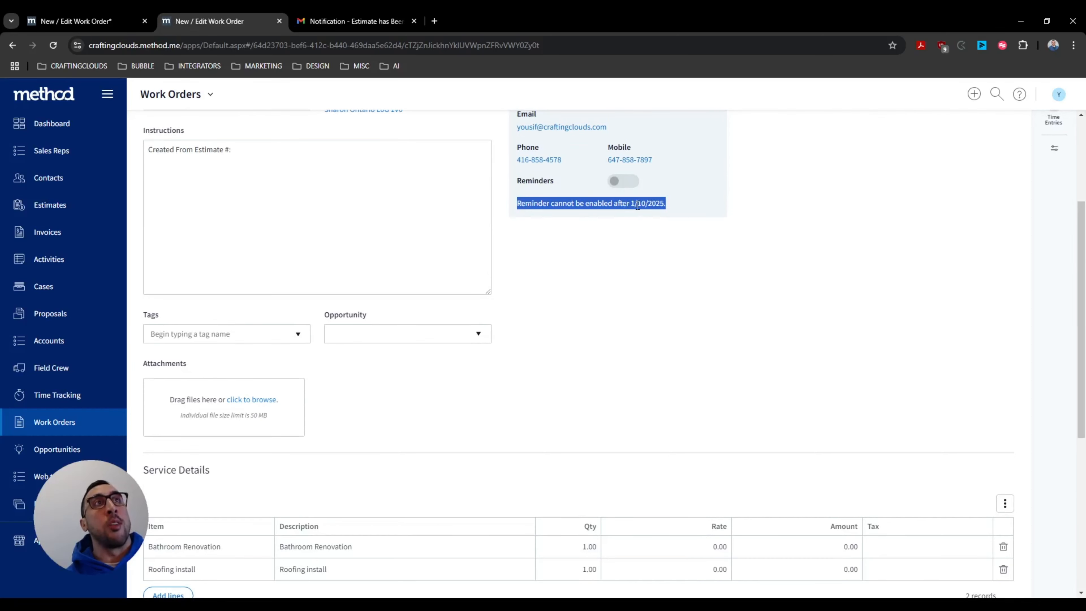
pyautogui.scroll(-7, 640, 226)
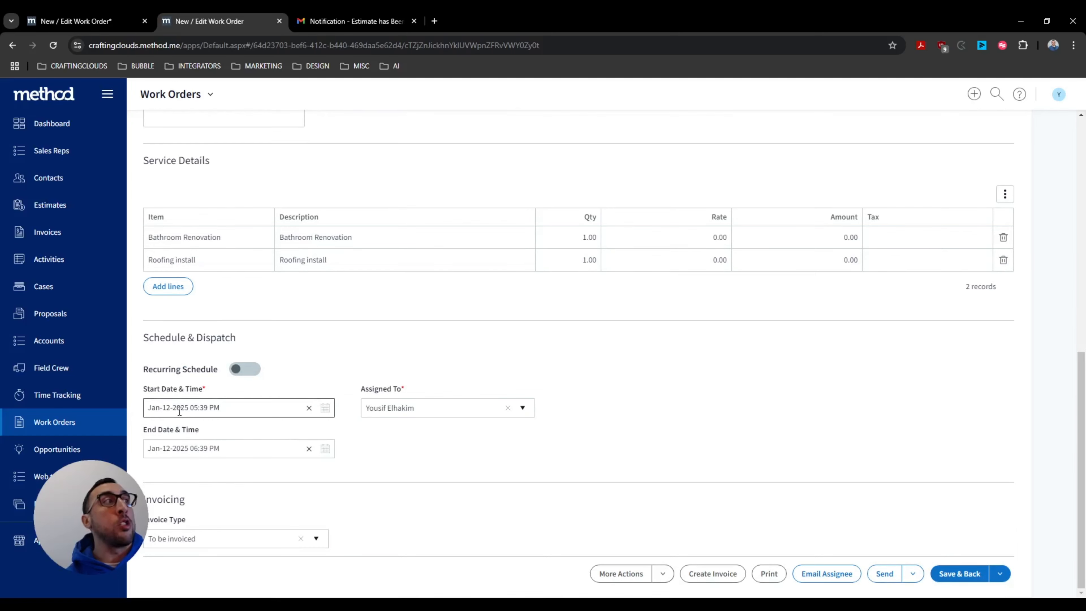
pyautogui.scroll(11, 277, 412)
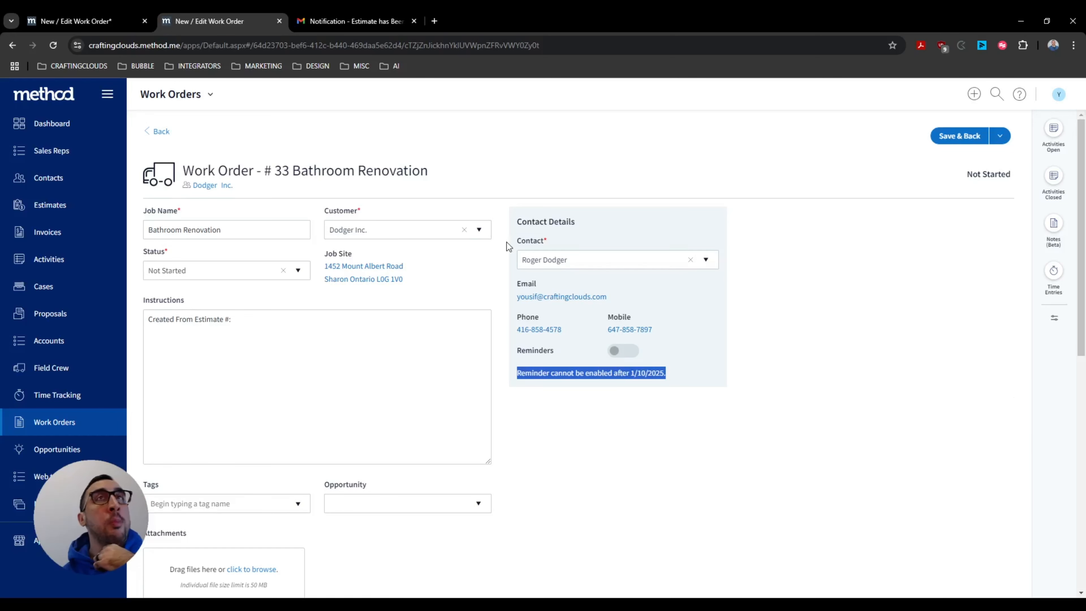
# - Review the work order's job information, service details, scheduling, invoicing type and available actions
pyautogui.scroll(-10, 506, 242)
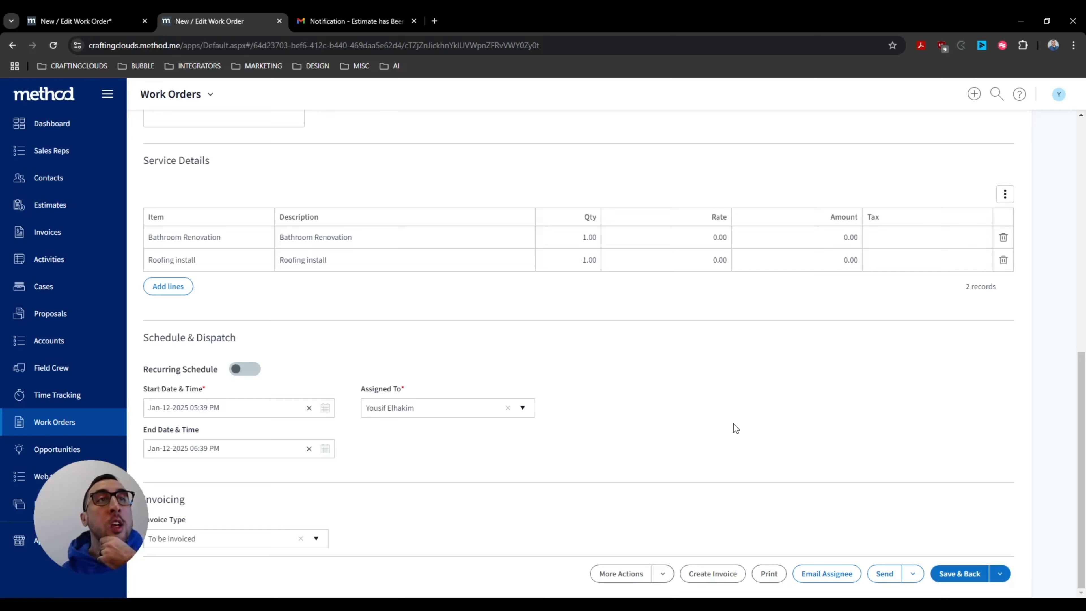
pyautogui.scroll(10, 331, 389)
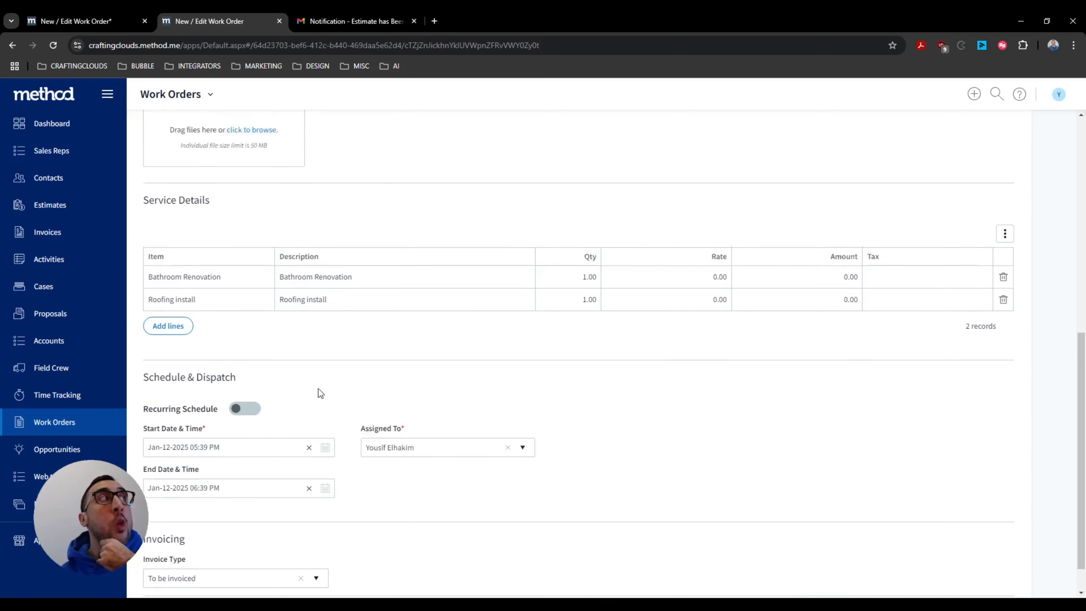
pyautogui.scroll(-10, 326, 368)
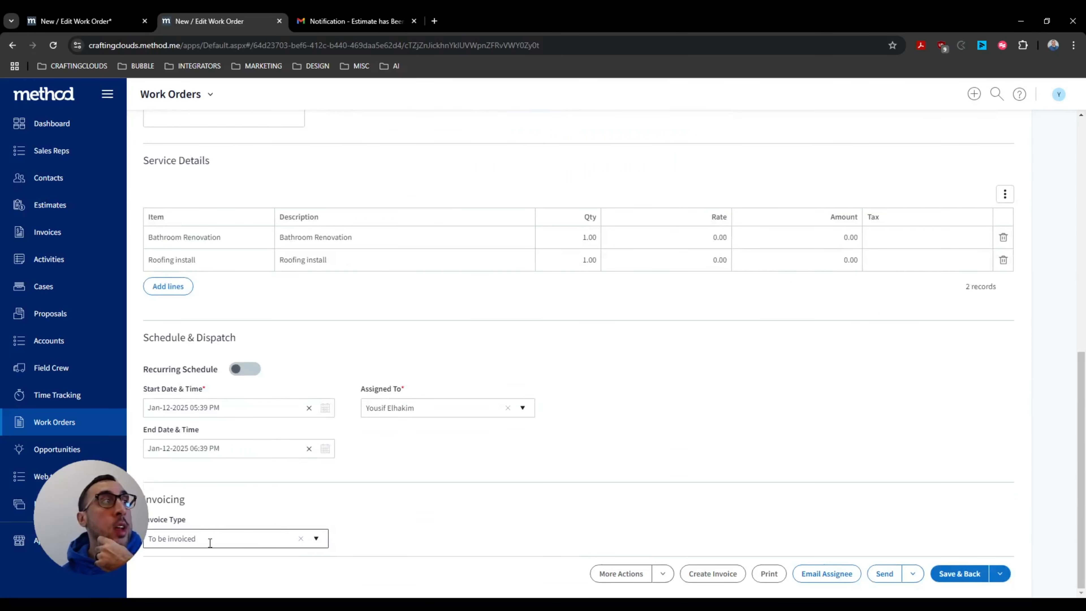
pyautogui.scroll(5, 351, 463)
pyautogui.scroll(2, 344, 457)
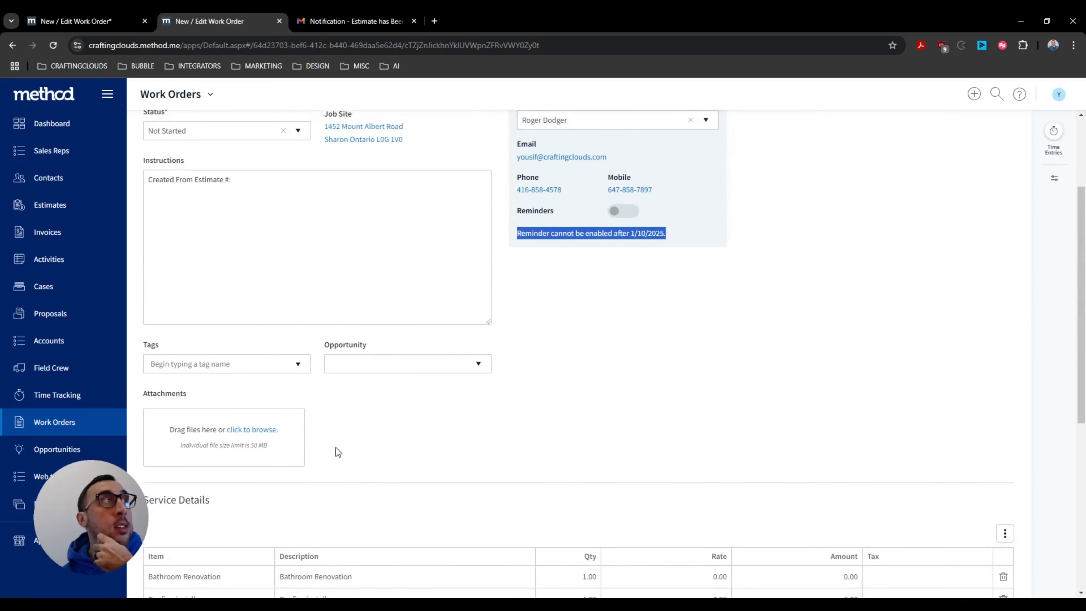
pyautogui.scroll(3, 329, 439)
pyautogui.scroll(-10, 428, 441)
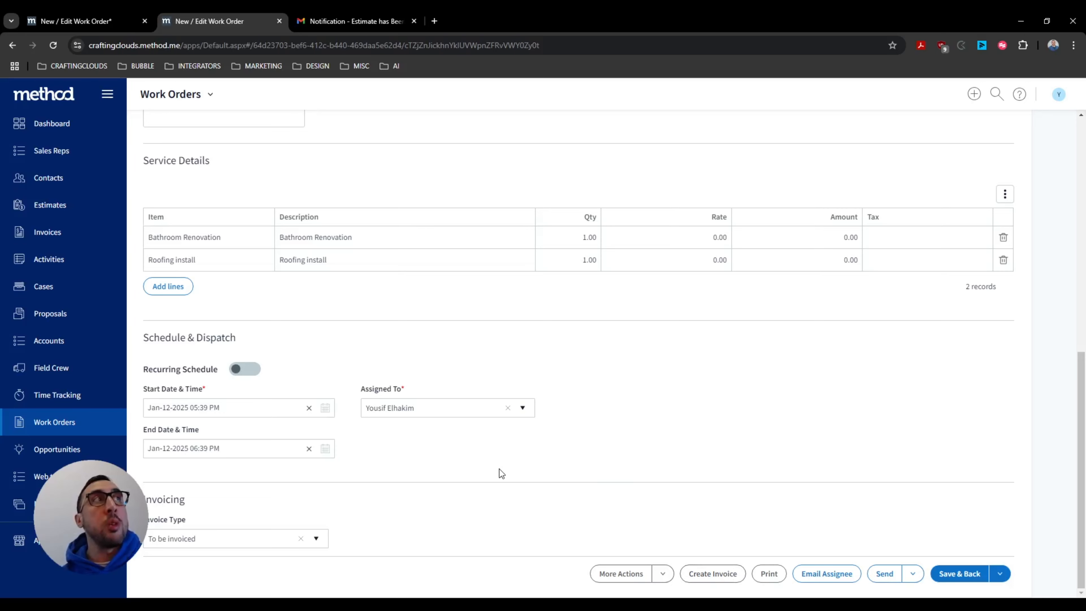
# - Examine the work order's contact details, service items and schedule, checking which employee the job is assigned to
pyautogui.scroll(5, 499, 468)
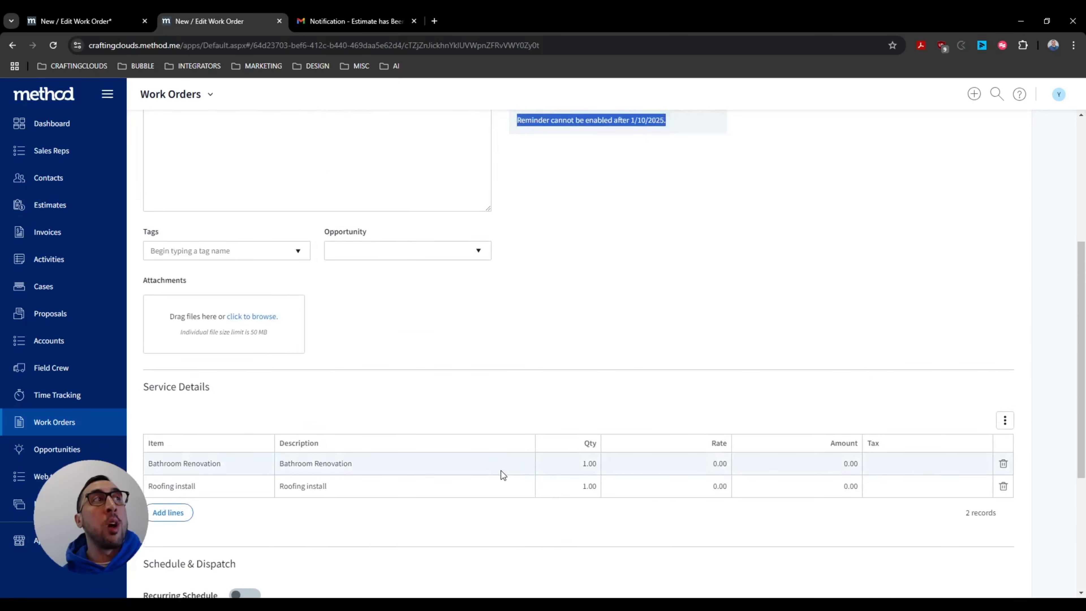
pyautogui.scroll(6, 501, 471)
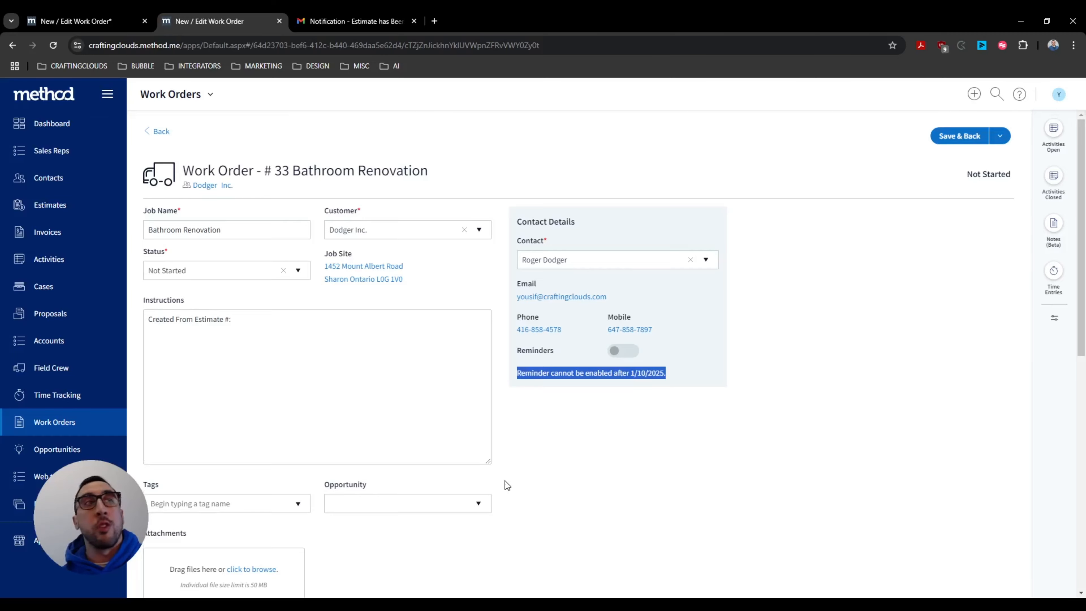
pyautogui.scroll(-4, 506, 484)
pyautogui.scroll(1, 506, 485)
pyautogui.scroll(2, 505, 480)
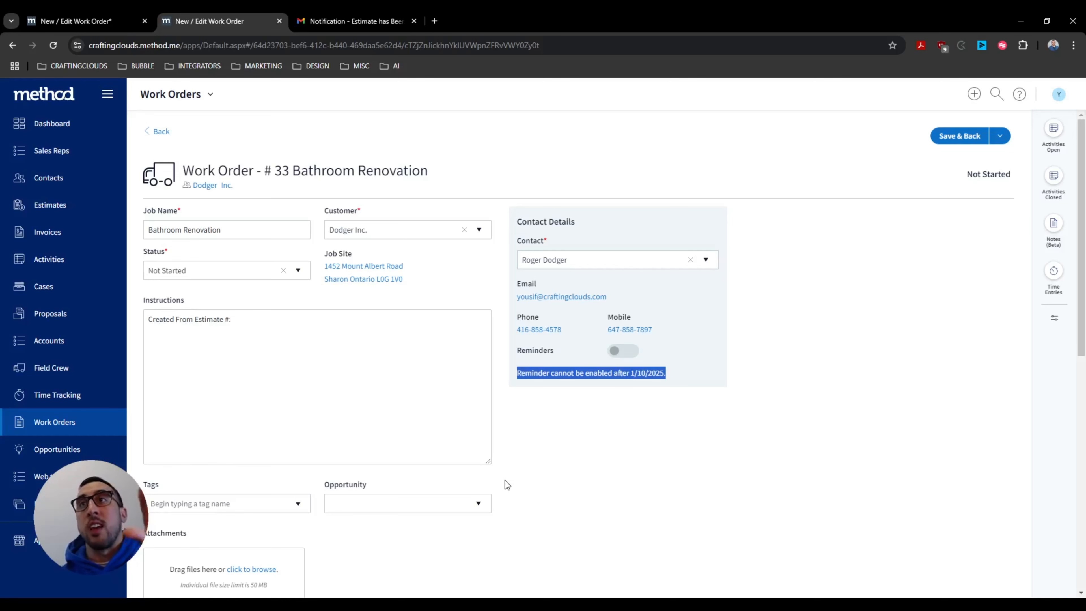
pyautogui.scroll(-10, 504, 480)
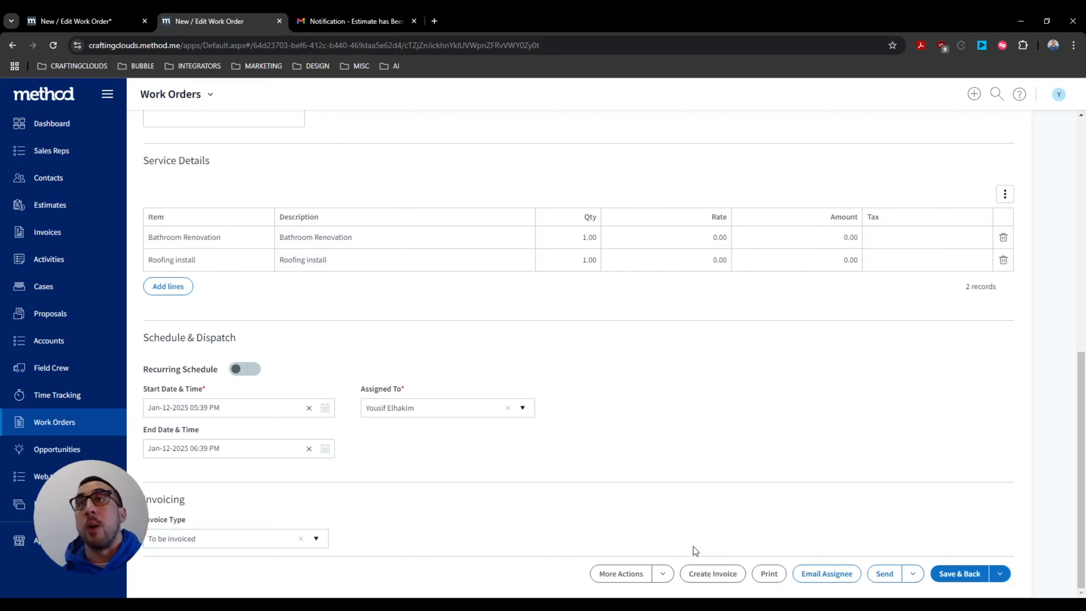
pyautogui.scroll(10, 392, 484)
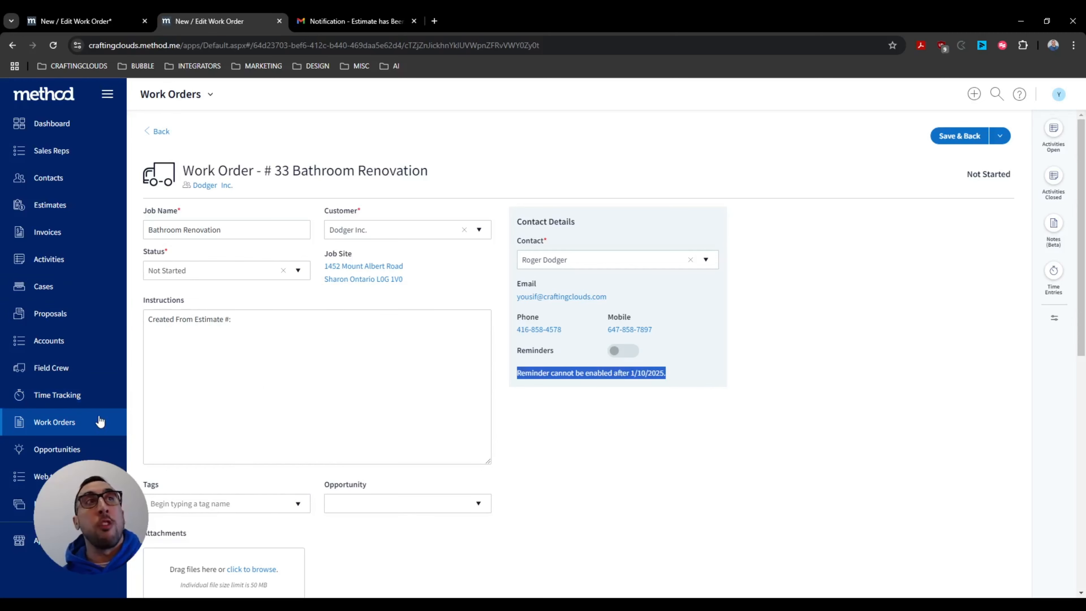
pyautogui.scroll(-10, 189, 431)
pyautogui.scroll(-1, 217, 435)
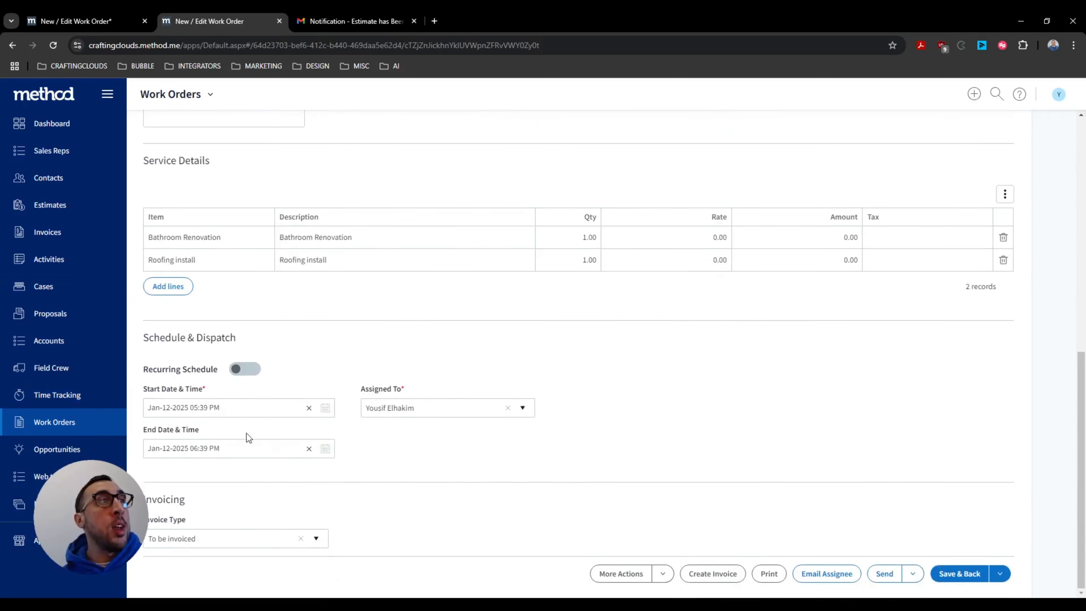
pyautogui.moveTo(413, 407); pyautogui.dragTo(356, 412)
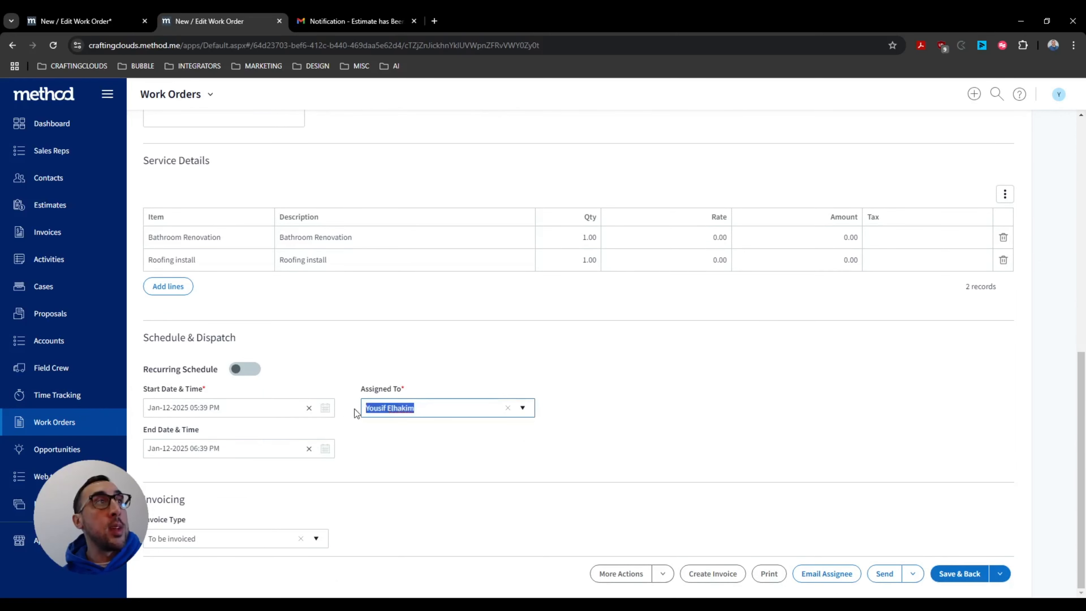
pyautogui.click(407, 440)
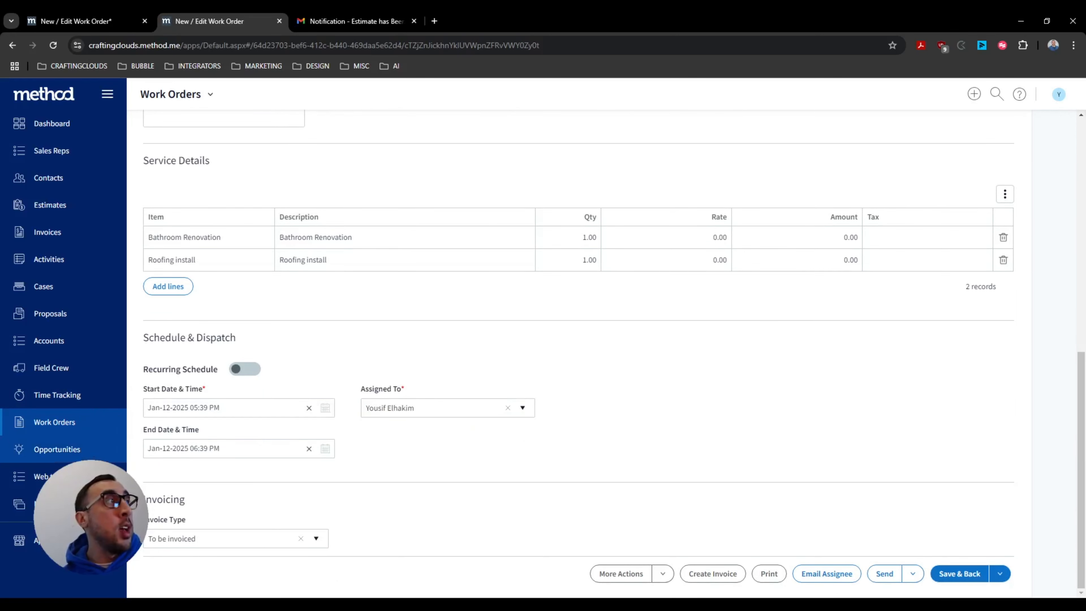
pyautogui.scroll(1, 219, 446)
pyautogui.scroll(10, 218, 447)
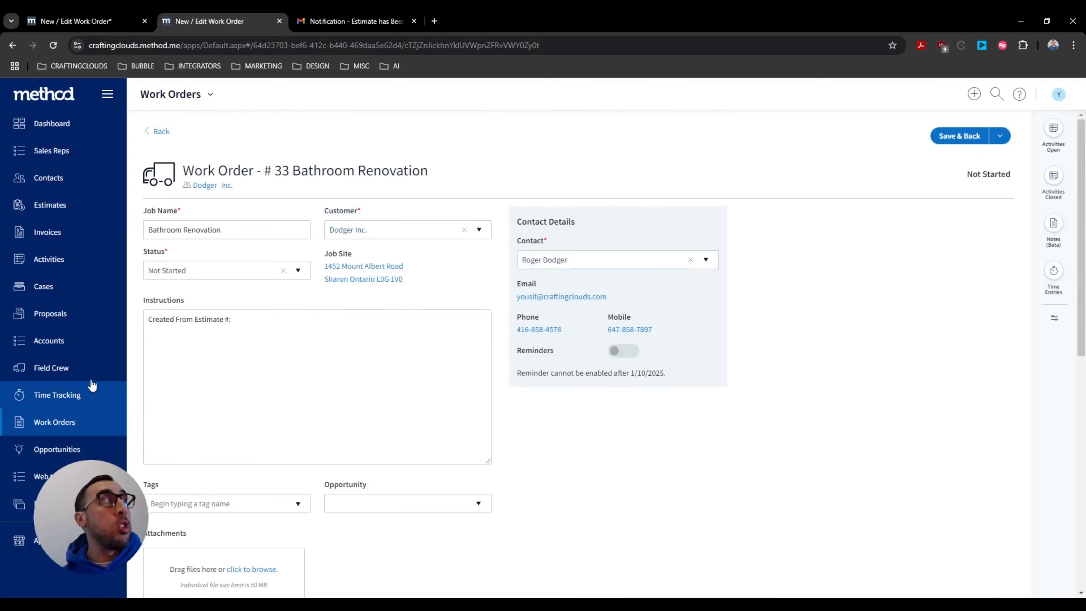
# - Open today's Bathroom Renovation job from the Field Crew work order list and look through its details
pyautogui.click(82, 371)
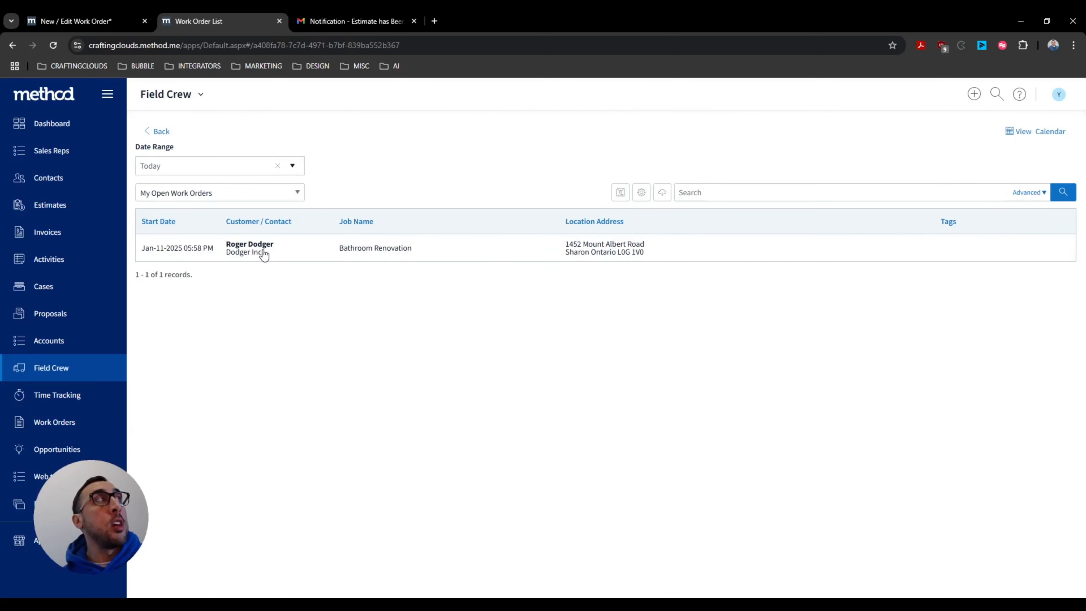
pyautogui.click(279, 253)
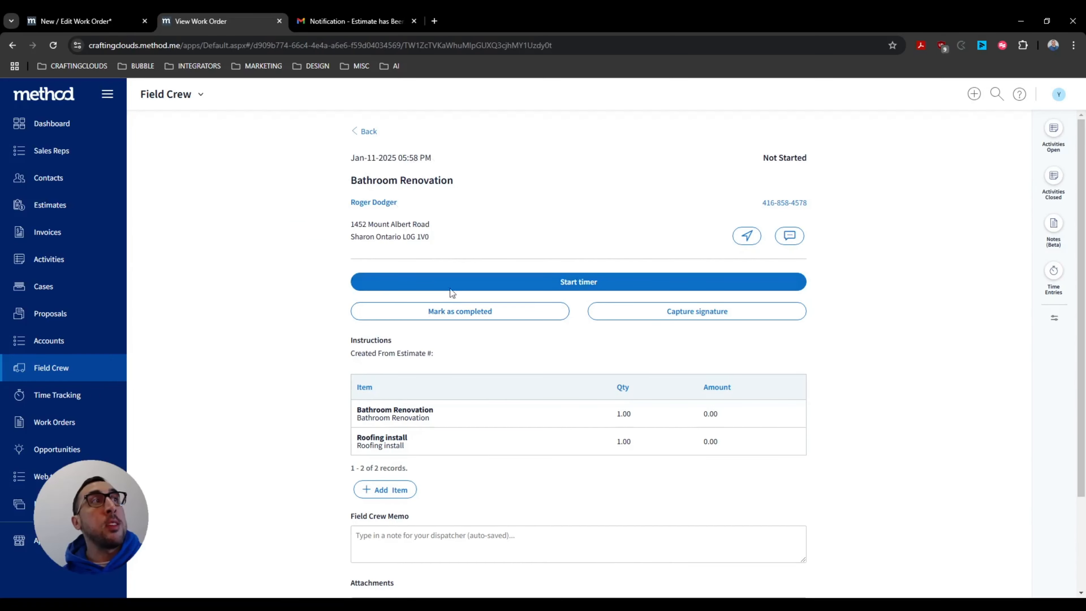
pyautogui.scroll(-3, 426, 378)
pyautogui.scroll(3, 427, 377)
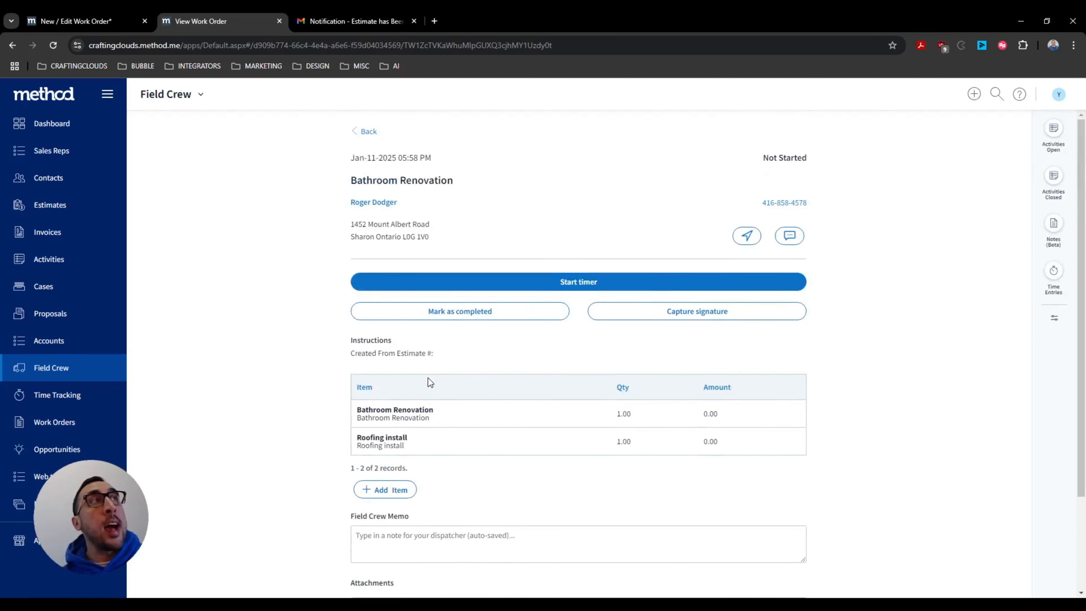
pyautogui.scroll(-3, 428, 378)
pyautogui.scroll(3, 430, 379)
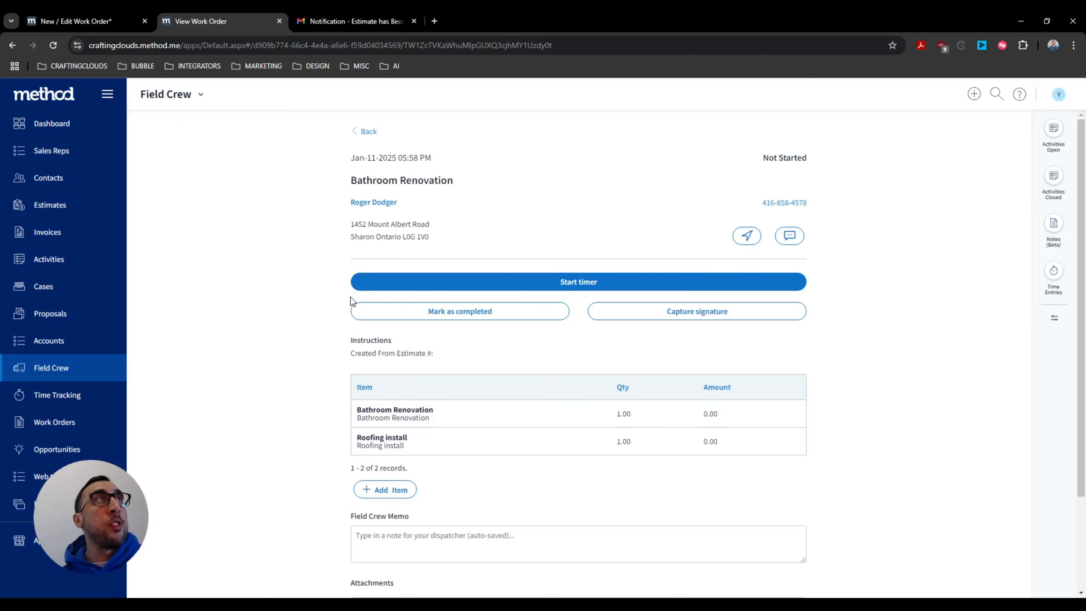
# - Emulate an iPhone 14 Pro Max in the browser, reload the work order and look through its mobile layout
pyautogui.press('F12')
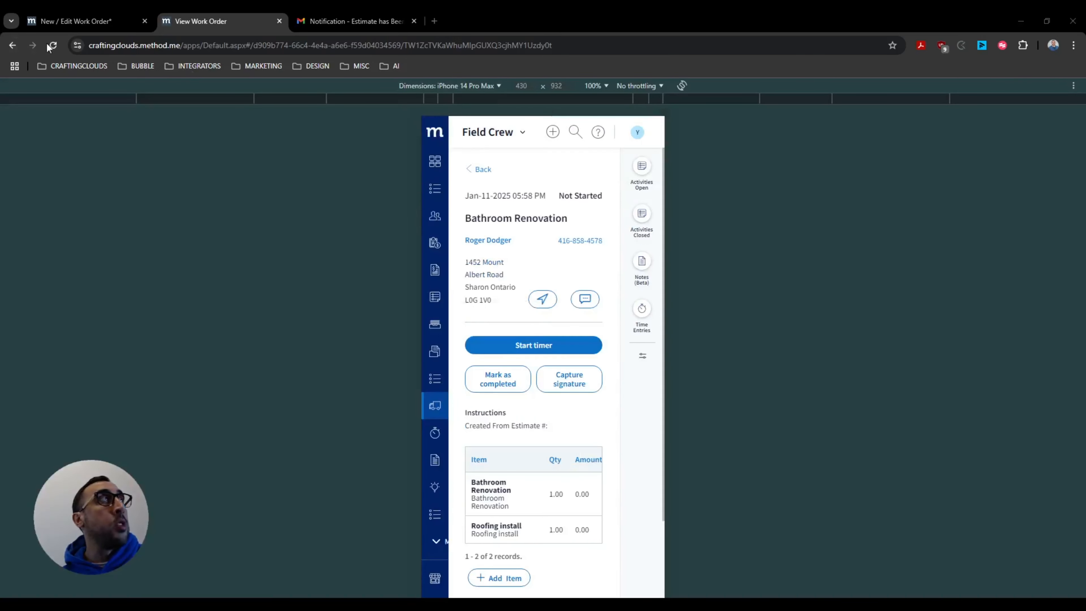
pyautogui.click(51, 46)
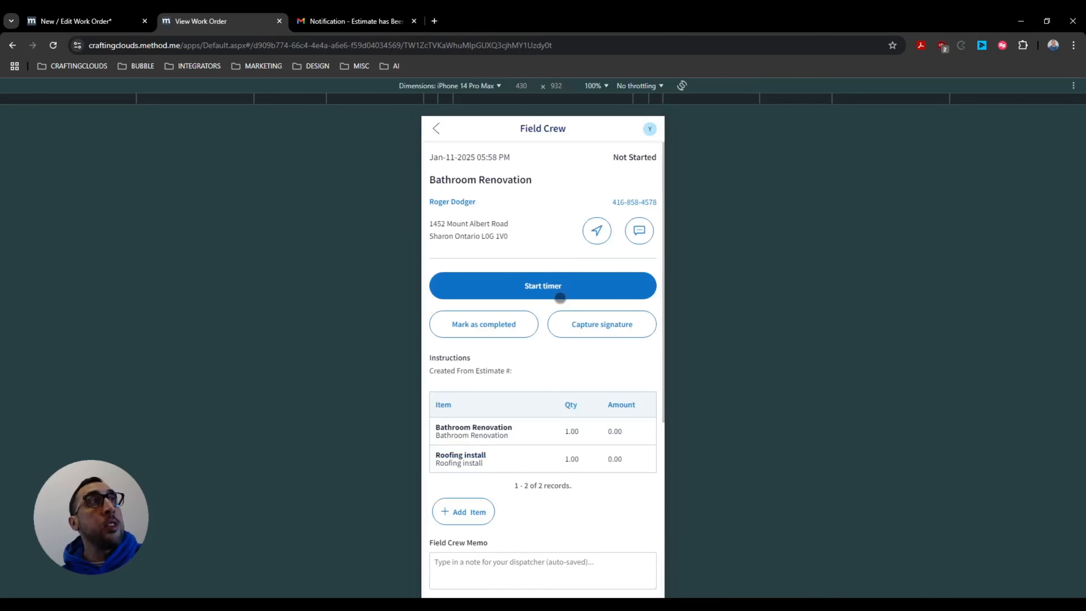
pyautogui.scroll(-6, 535, 213)
pyautogui.scroll(6, 553, 286)
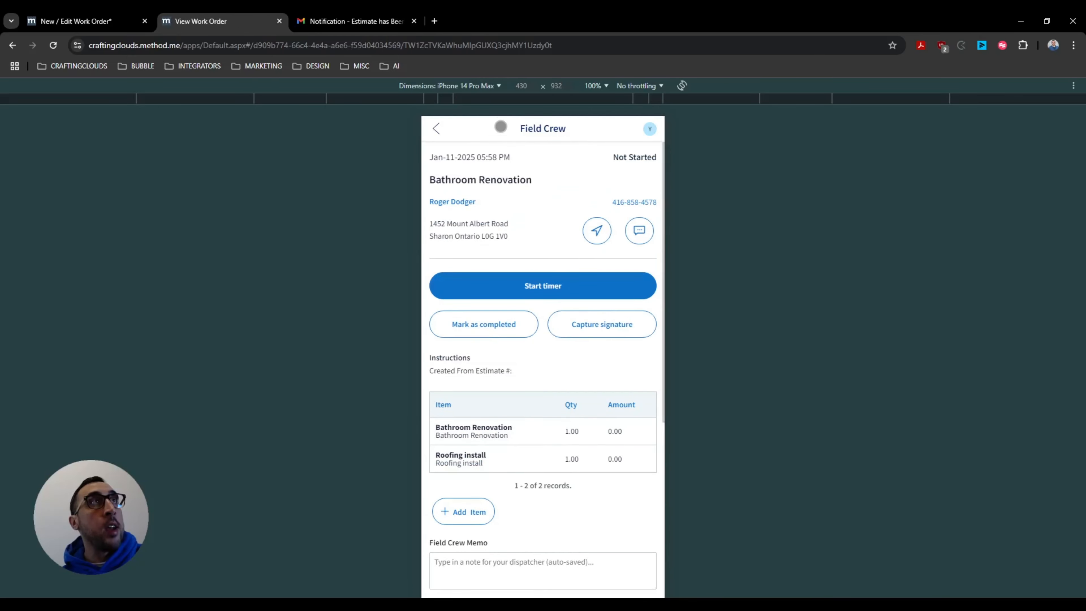
# - Switch the emulated device to iPad Pro at 100% zoom and look through the work order's tablet layout
pyautogui.click(447, 273)
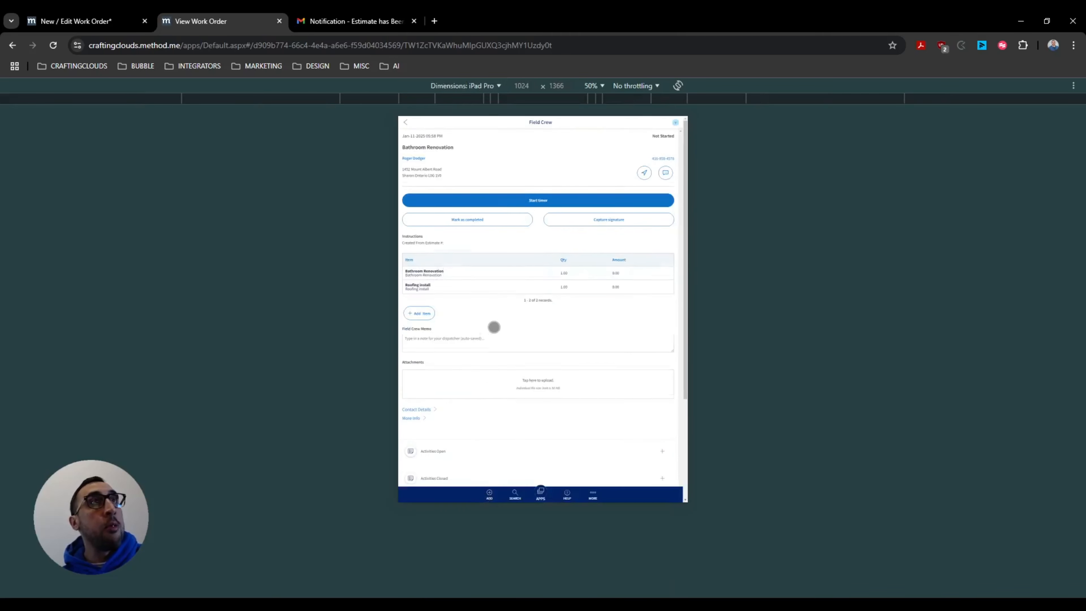
pyautogui.scroll(-3, 496, 336)
pyautogui.scroll(3, 501, 345)
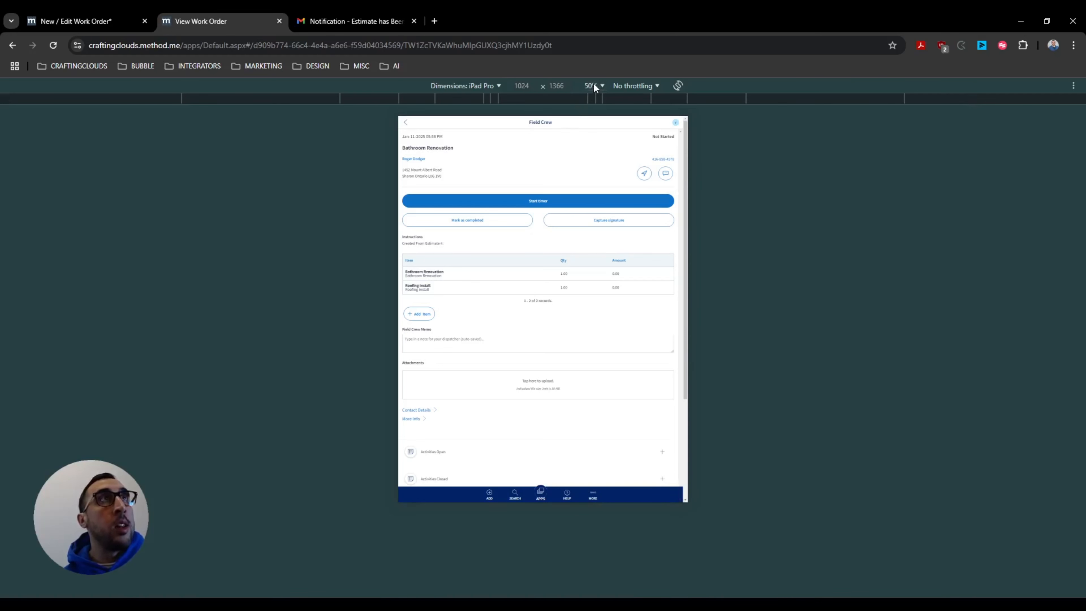
pyautogui.click(619, 133)
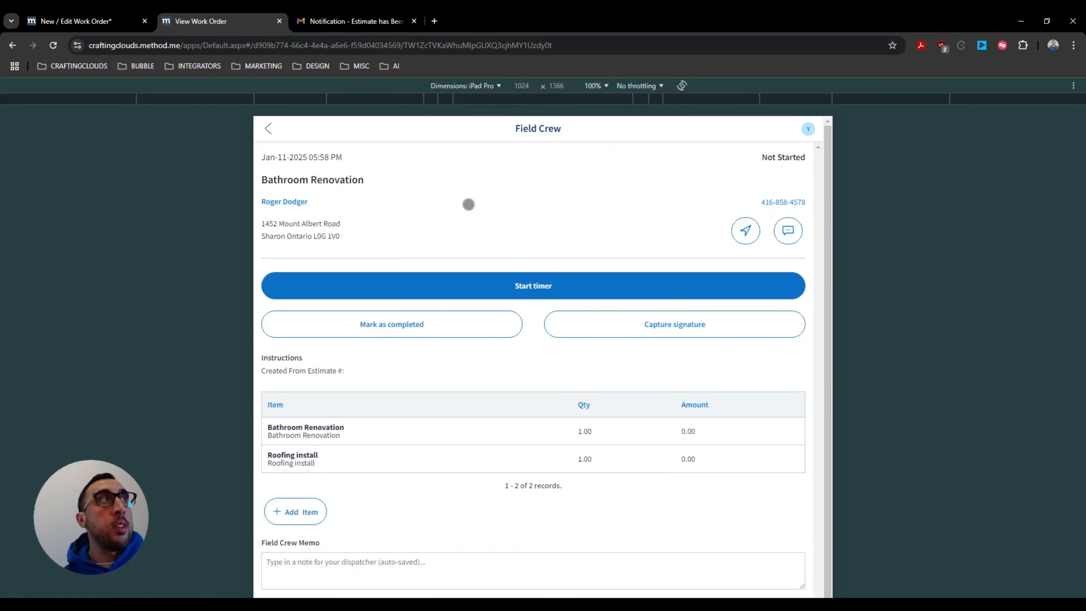
pyautogui.scroll(-2, 451, 214)
pyautogui.scroll(2, 452, 227)
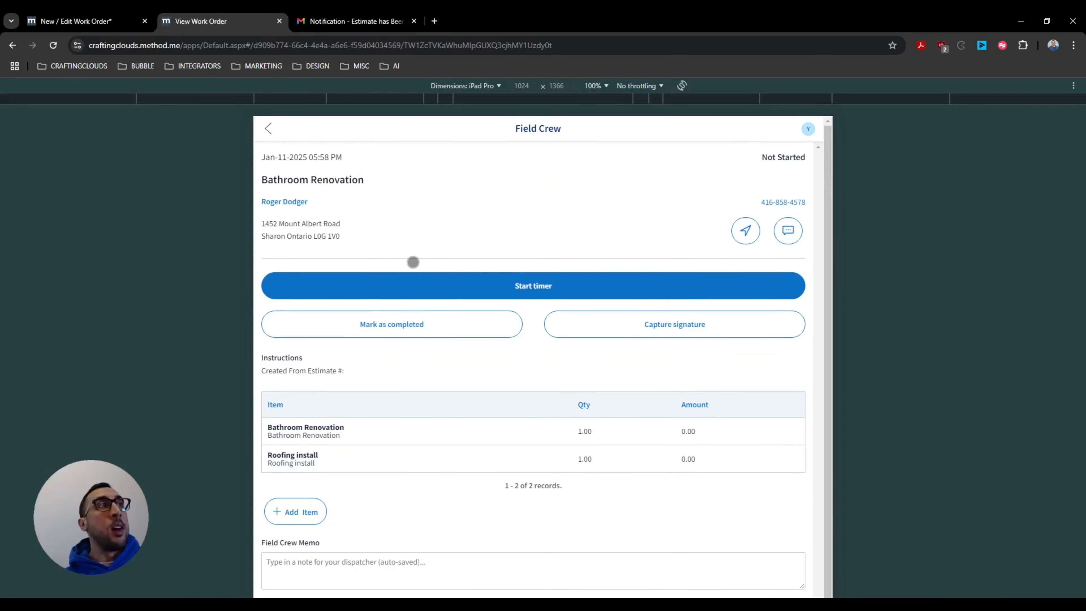
# - Start the timer on the Bathroom Renovation work order and look over its service items
pyautogui.click(462, 285)
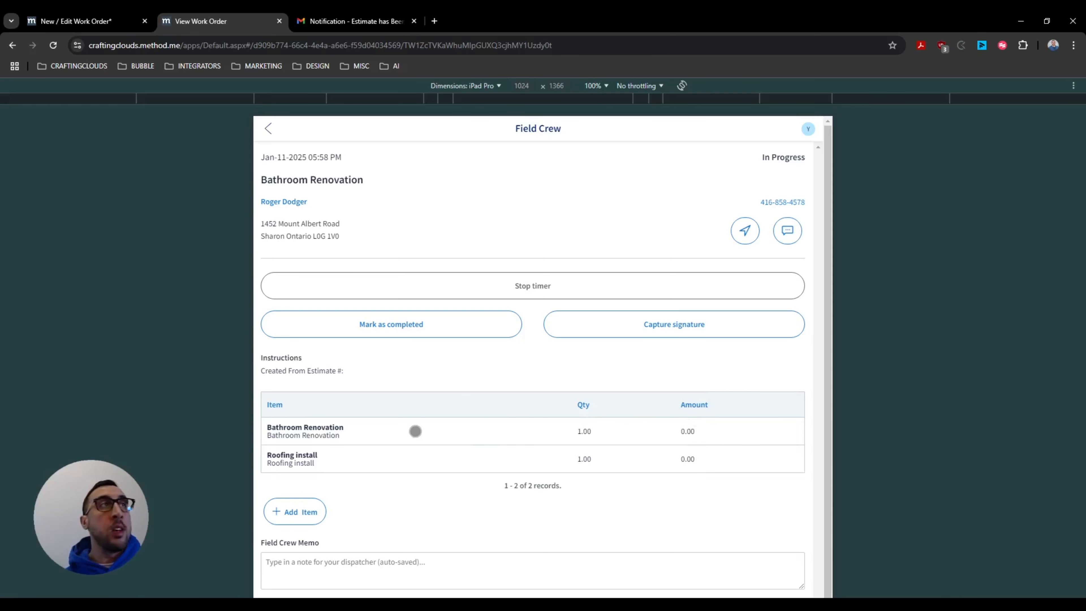
pyautogui.scroll(-3, 431, 424)
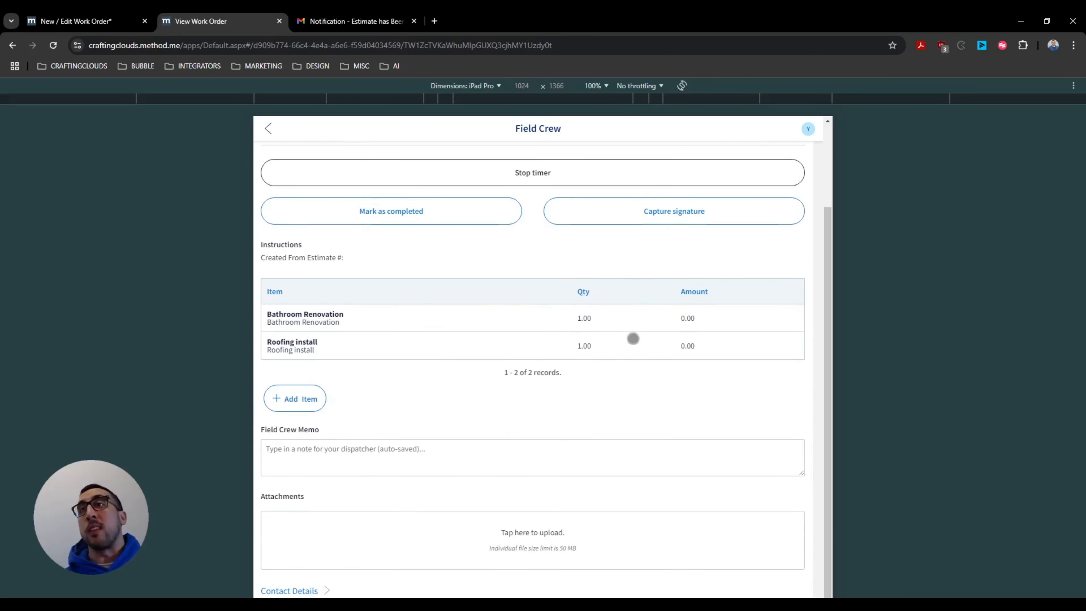
pyautogui.scroll(-3, 515, 336)
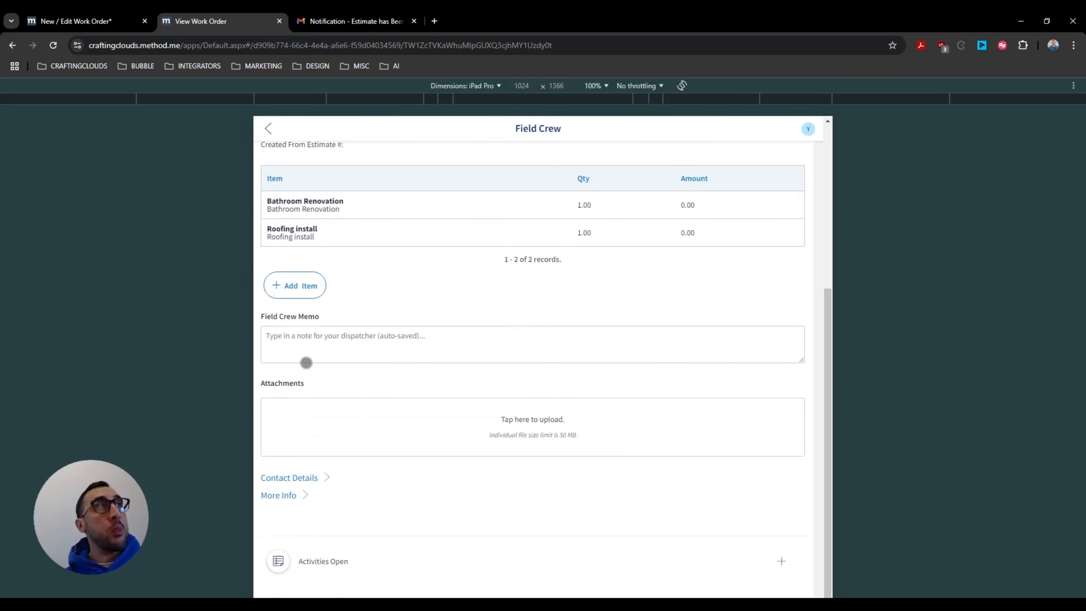
# - Enter the field crew memo "I am locked out of the site, it seems like the access code given is not working."
pyautogui.click(290, 342)
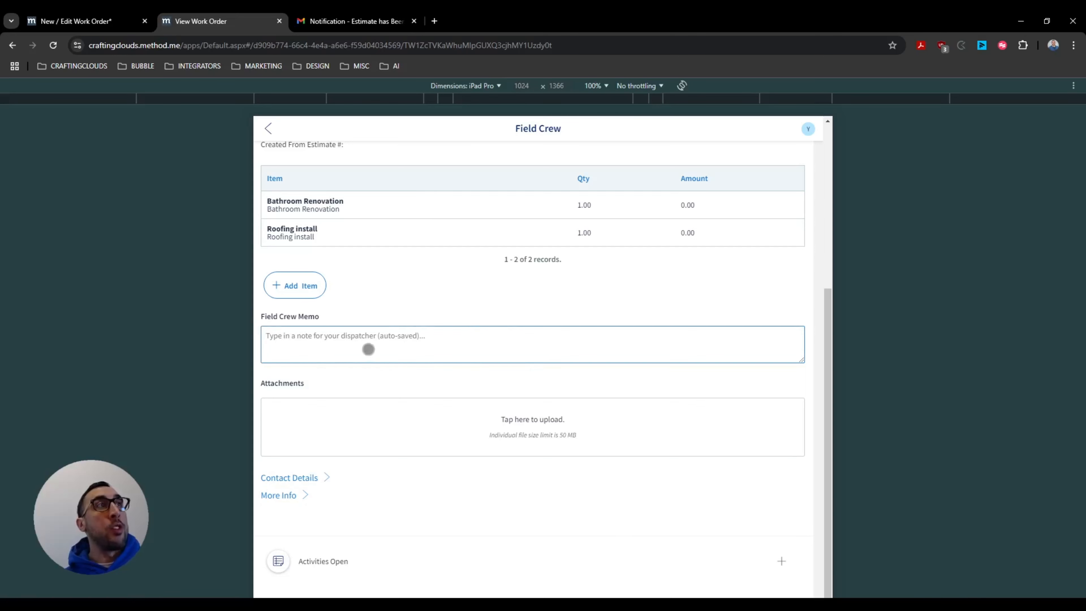
pyautogui.scroll(-1, 395, 344)
pyautogui.scroll(3, 395, 345)
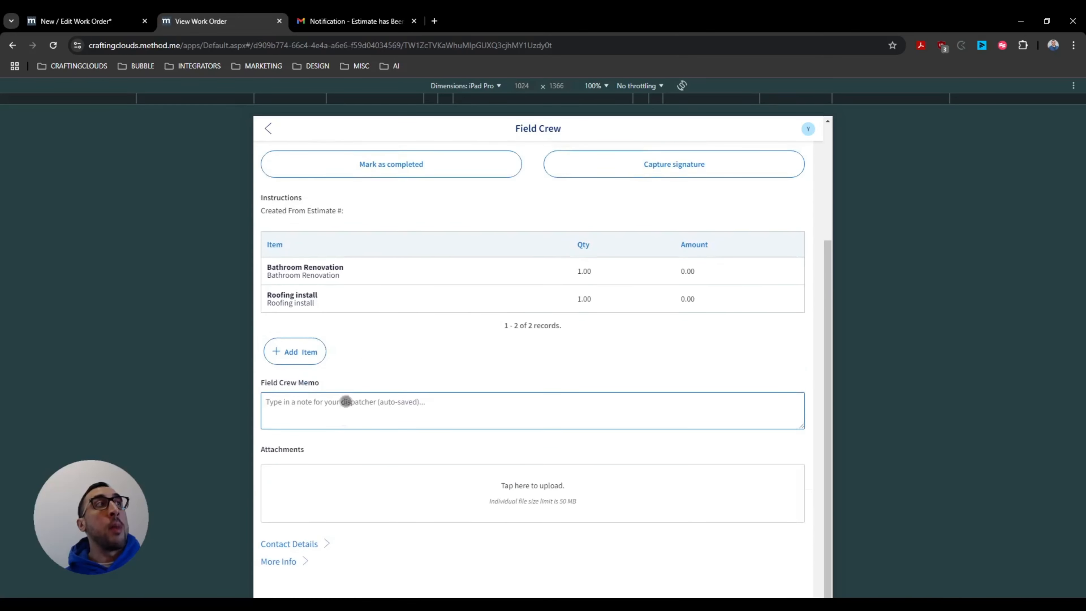
pyautogui.scroll(2, 344, 424)
pyautogui.scroll(-4, 344, 424)
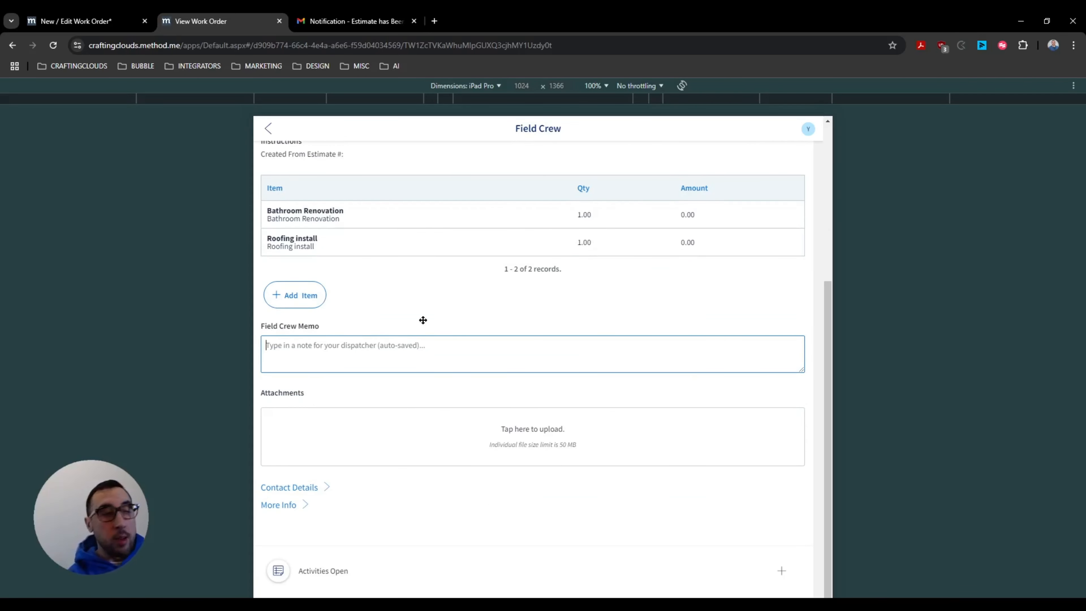
pyautogui.write('I a')
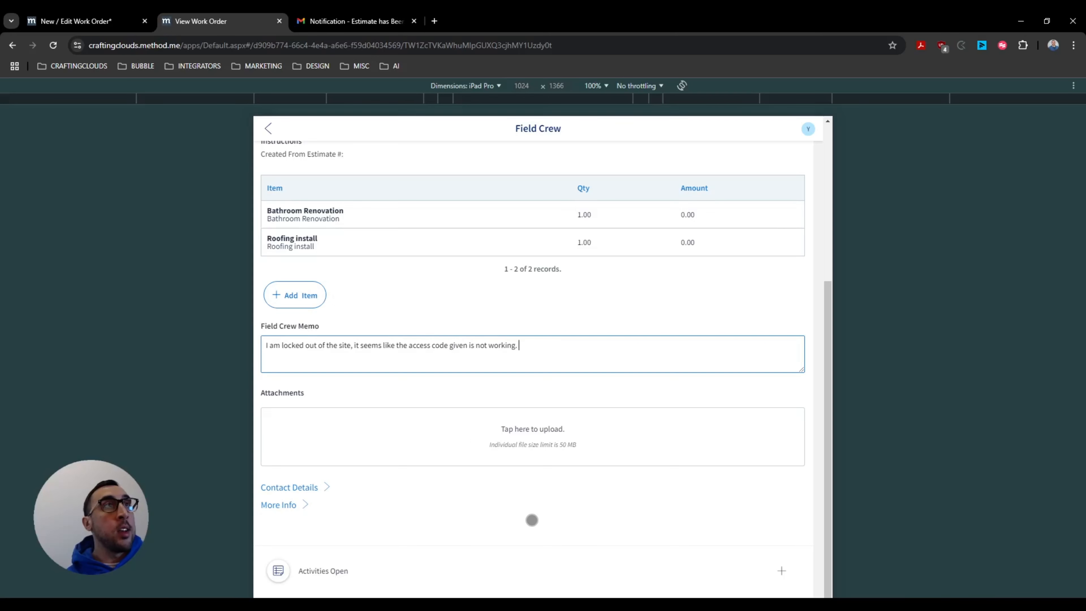
pyautogui.click(532, 519)
pyautogui.scroll(-1, 532, 519)
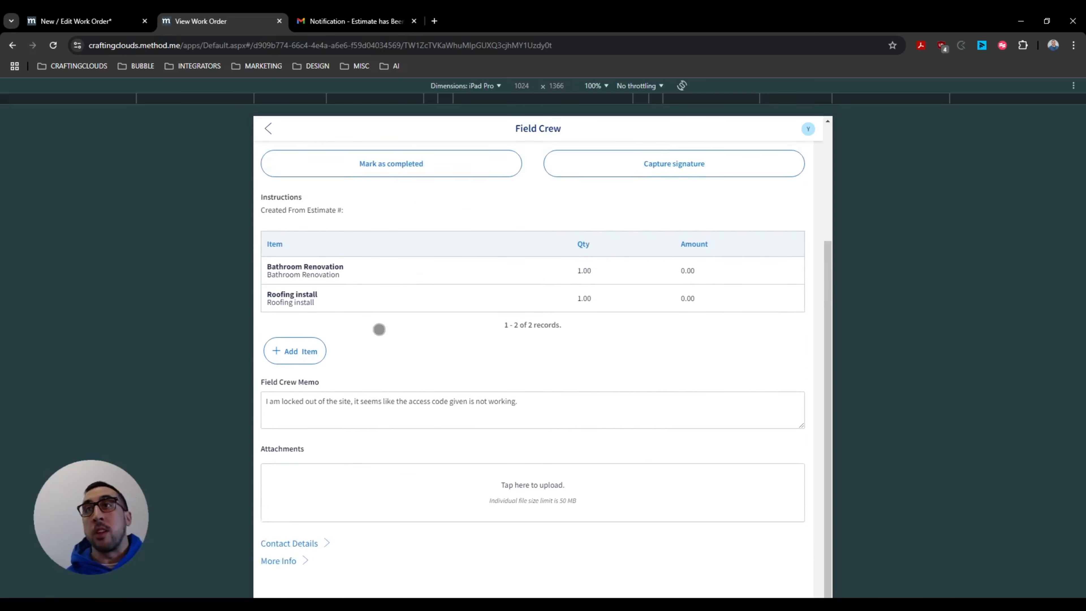
# - View the job site's location in Google Maps from the work order, then close the map and return
pyautogui.scroll(2, 376, 326)
pyautogui.scroll(3, 430, 427)
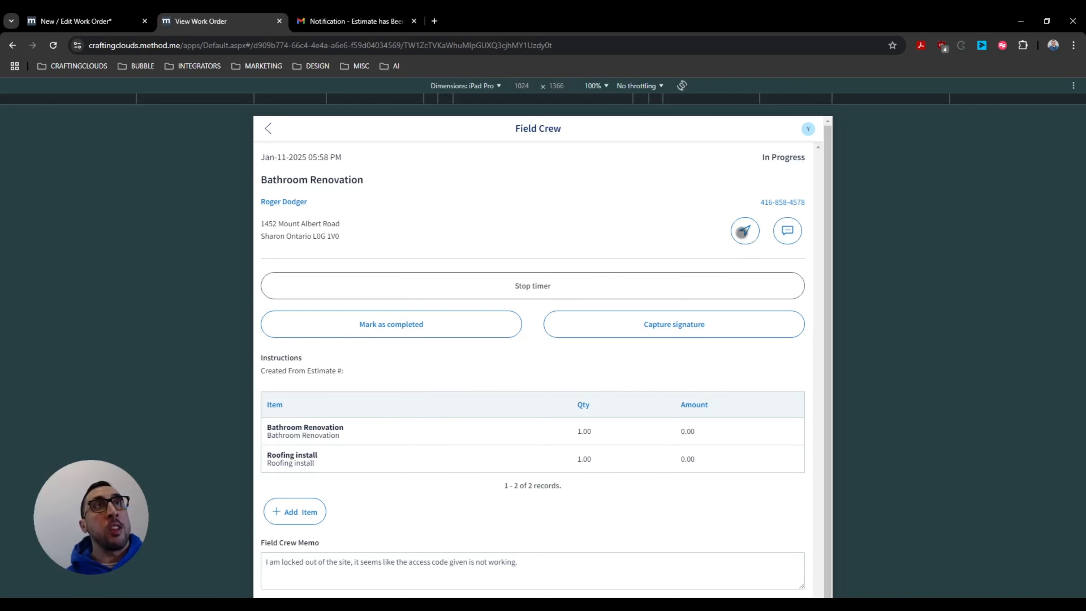
pyautogui.click(744, 231)
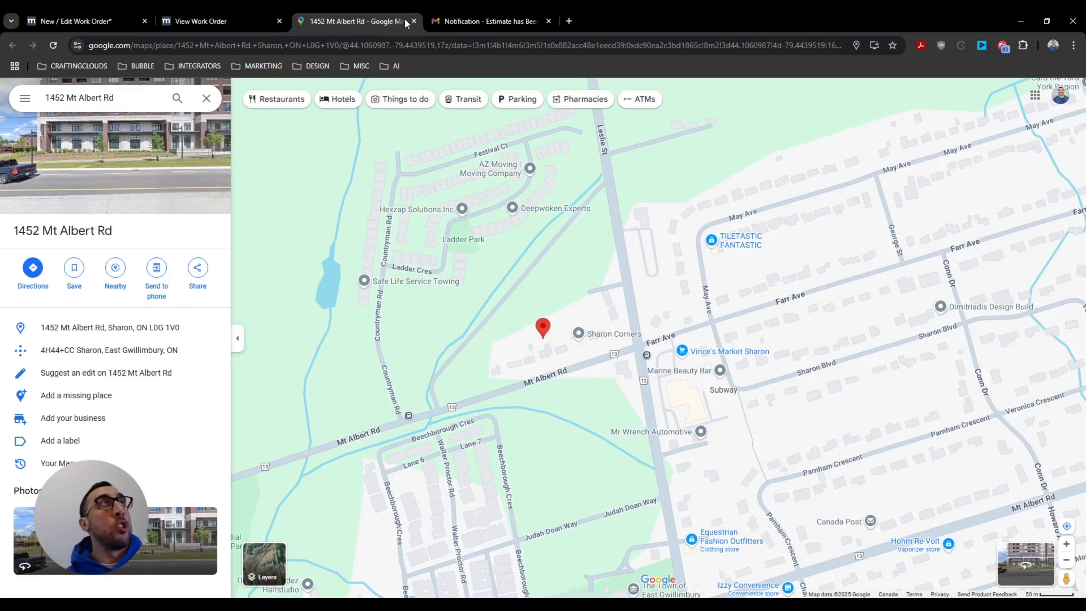
pyautogui.click(414, 22)
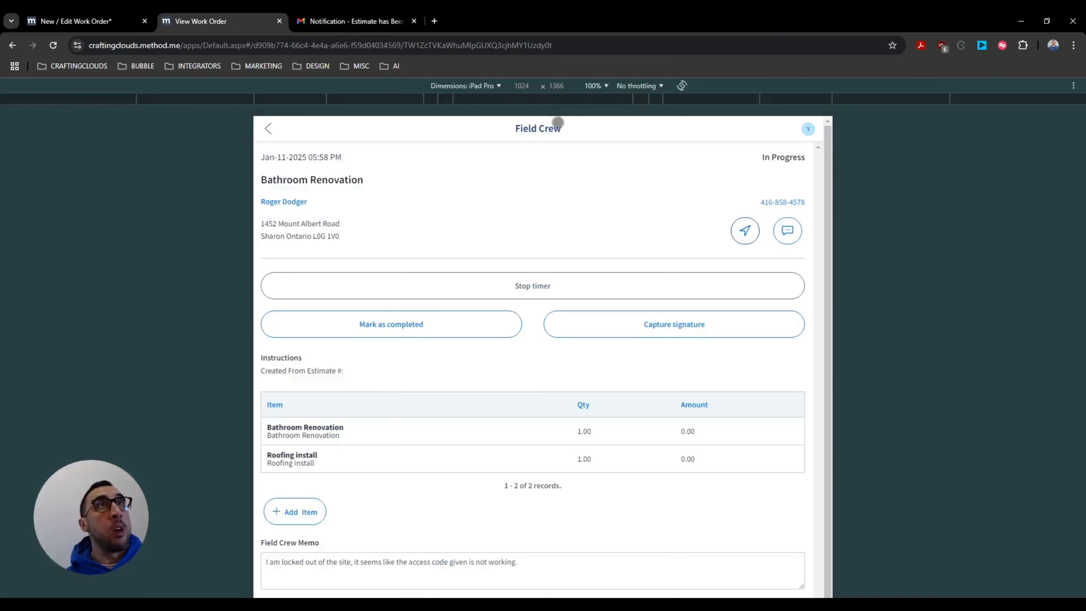
# - Try to notify the customer by SMS that the field crew is on the way
pyautogui.click(793, 231)
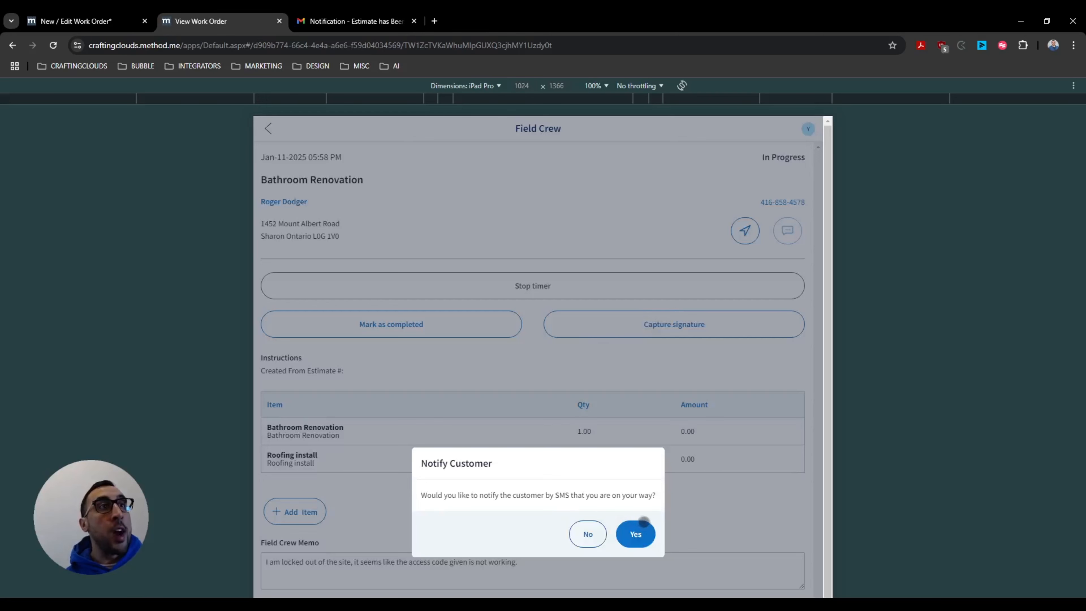
pyautogui.click(637, 536)
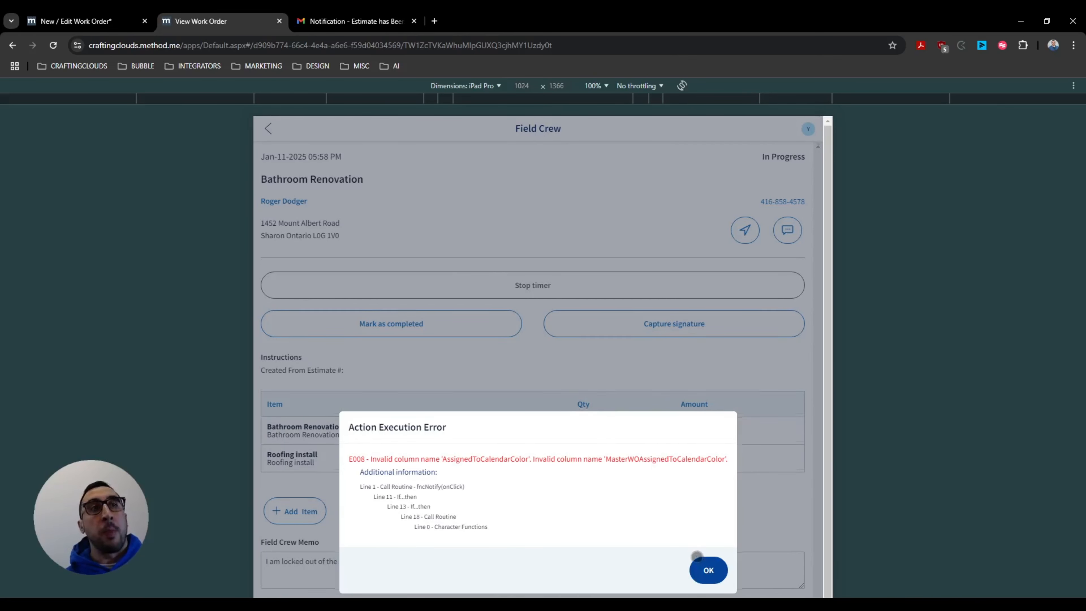
pyautogui.scroll(-4, 696, 558)
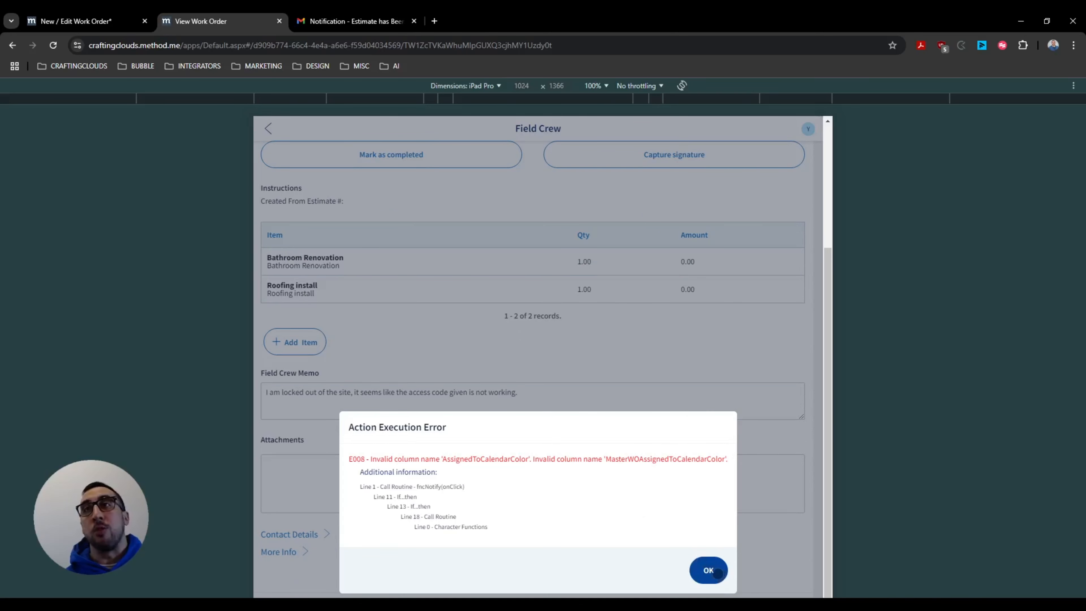
pyautogui.scroll(4, 669, 517)
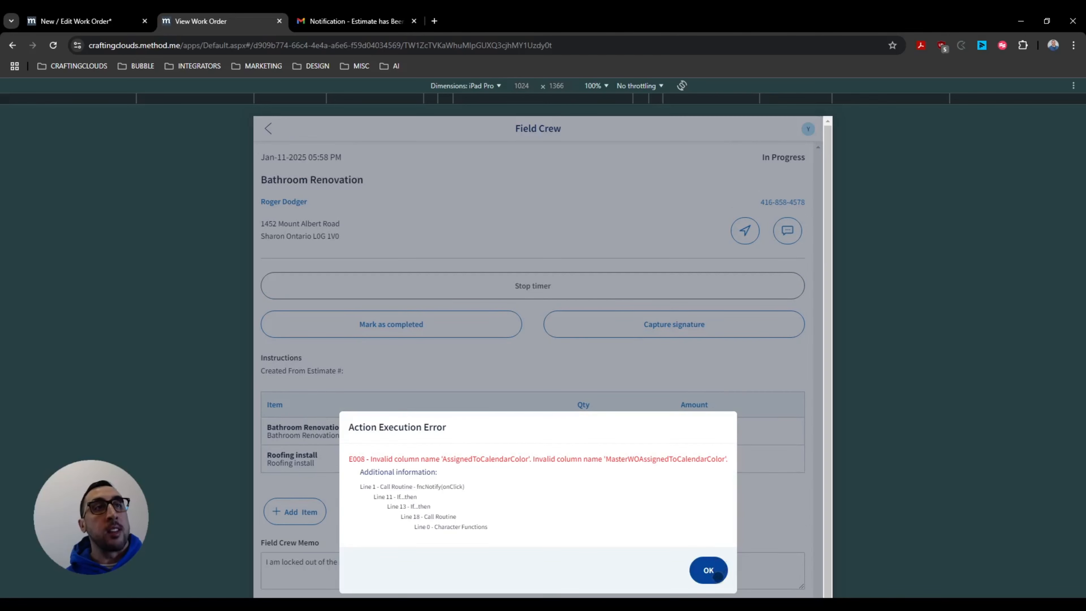
# - Dismiss the error and try to call the customer from the phone number on the work order
pyautogui.click(708, 570)
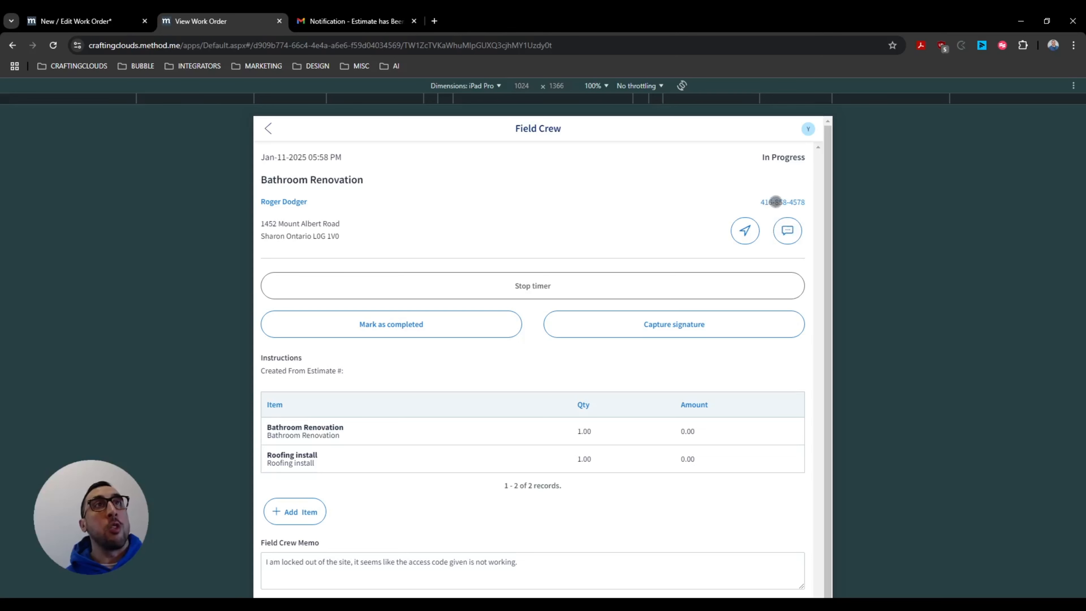
pyautogui.click(777, 202)
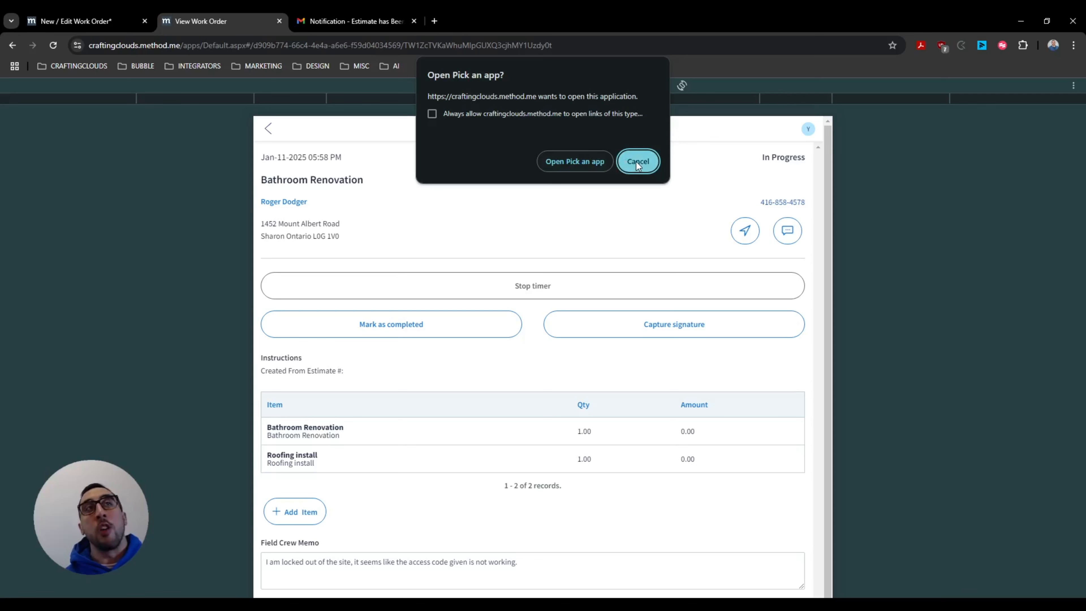
pyautogui.click(655, 164)
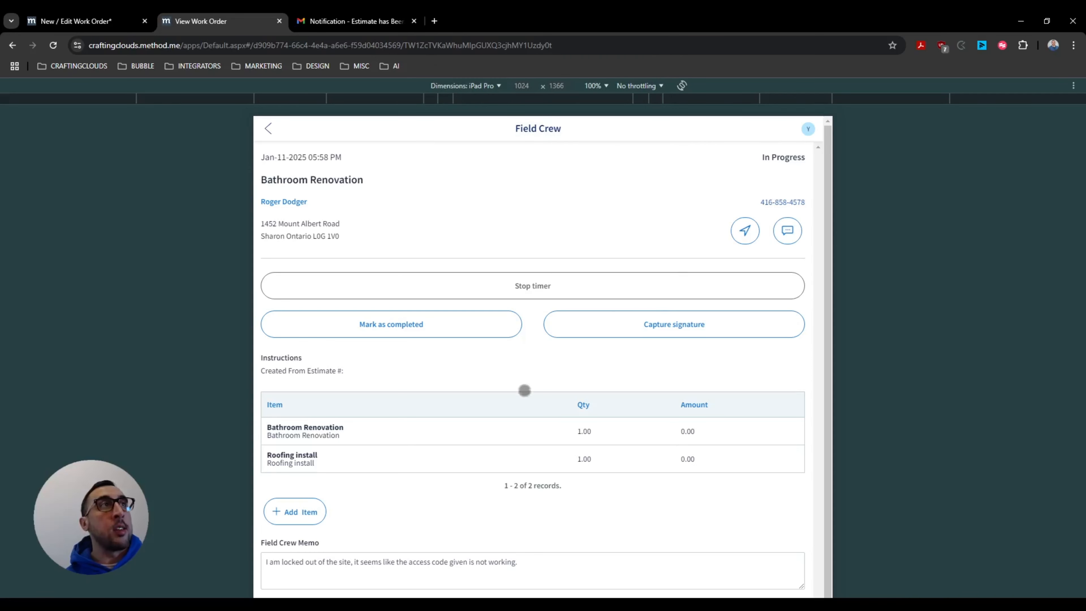
# - Stop the running timer on the Bathroom Renovation work order
pyautogui.scroll(-6, 524, 392)
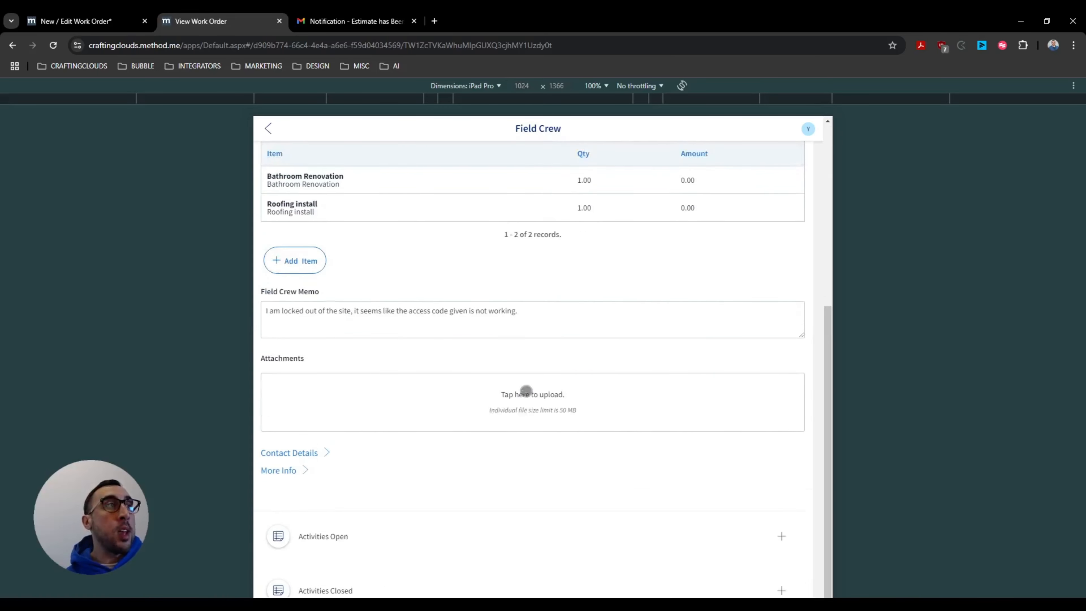
pyautogui.scroll(6, 523, 391)
pyautogui.click(525, 284)
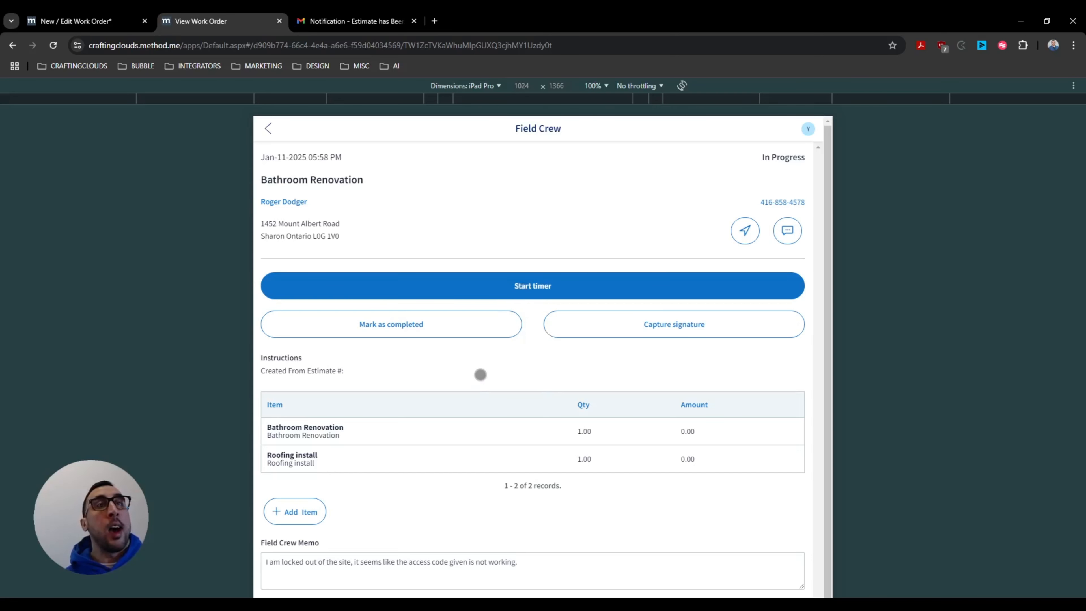
# - Expand the work order's contact details to view the customer's mobile number and email
pyautogui.scroll(-5, 519, 366)
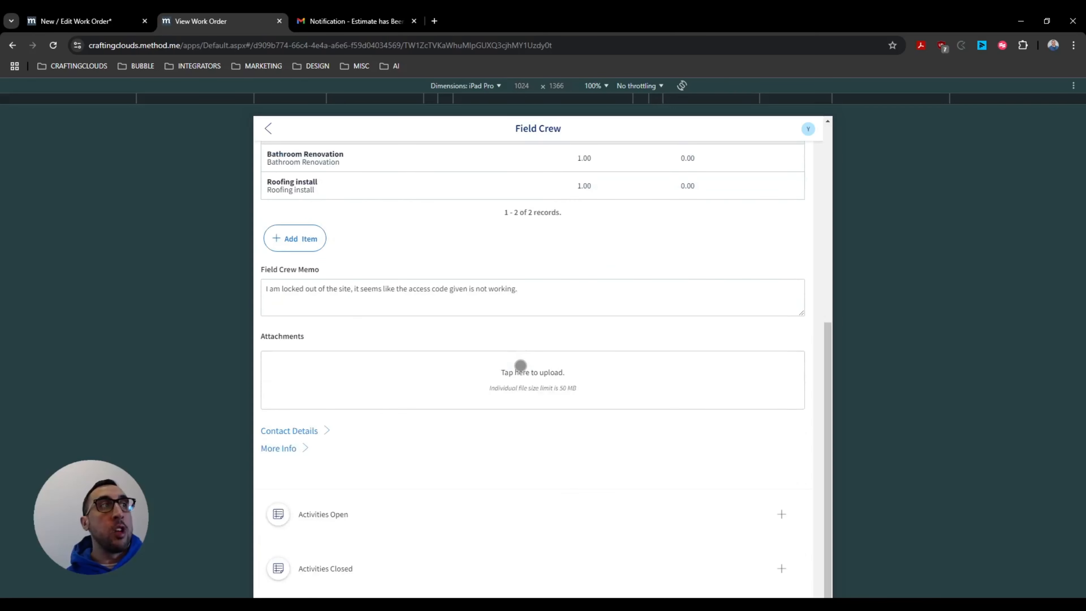
pyautogui.scroll(5, 499, 532)
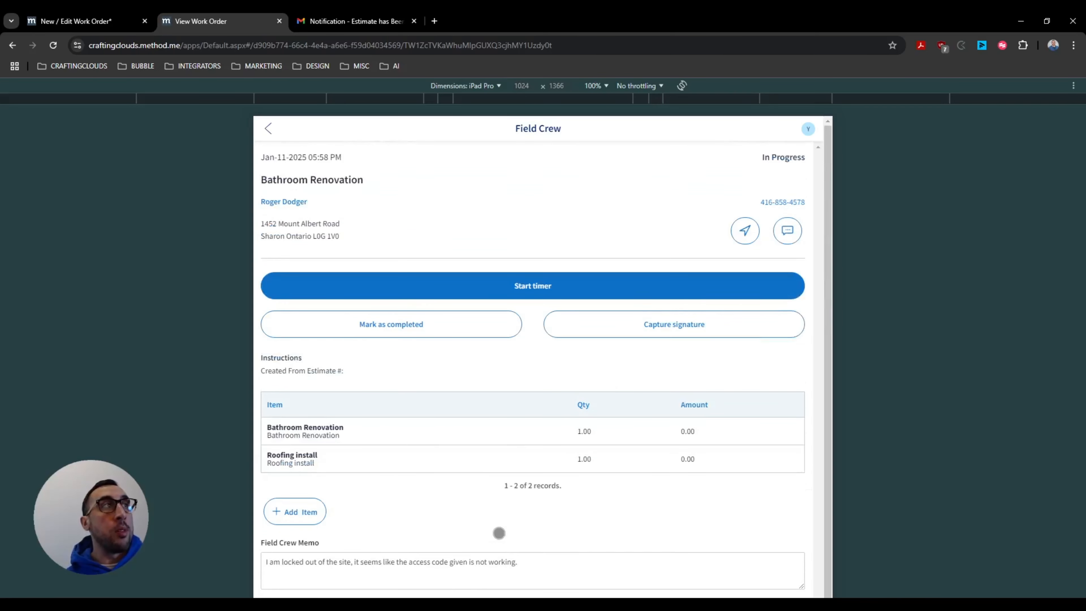
pyautogui.scroll(-5, 395, 332)
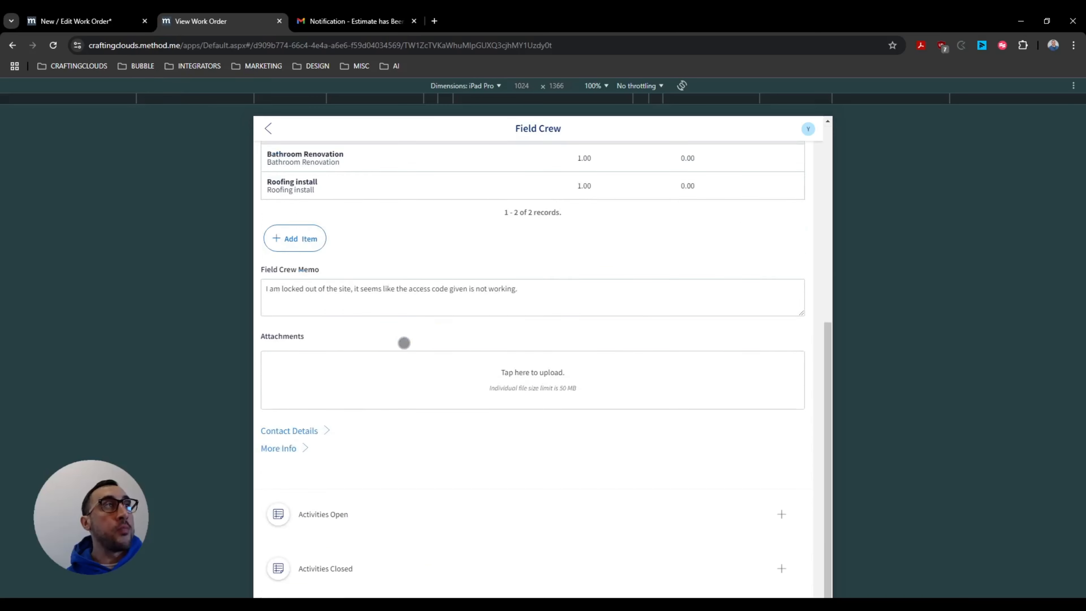
pyautogui.click(307, 430)
pyautogui.scroll(-2, 361, 427)
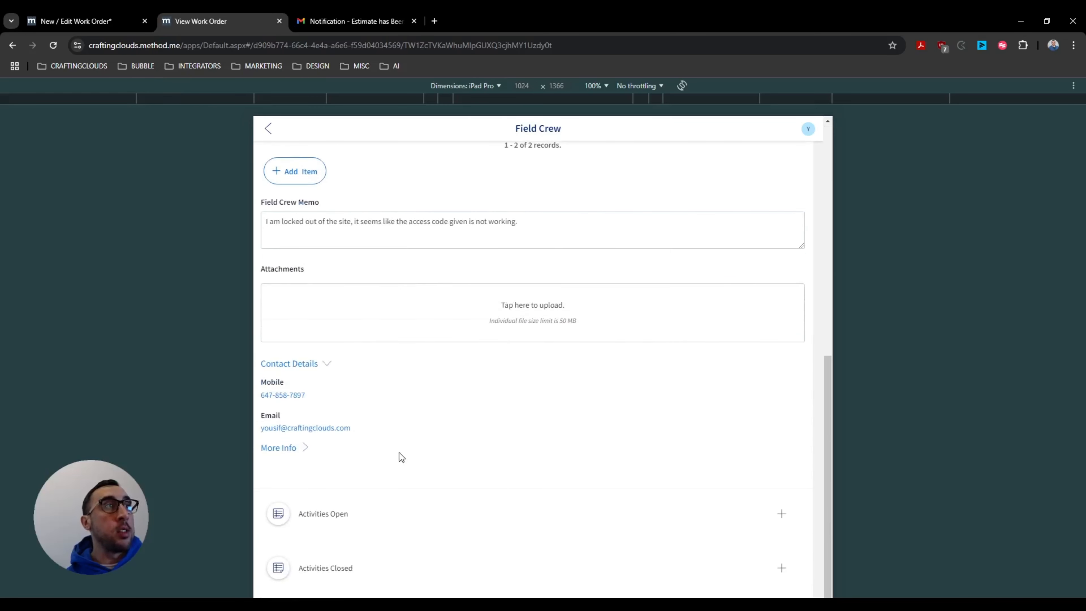
pyautogui.scroll(6, 397, 488)
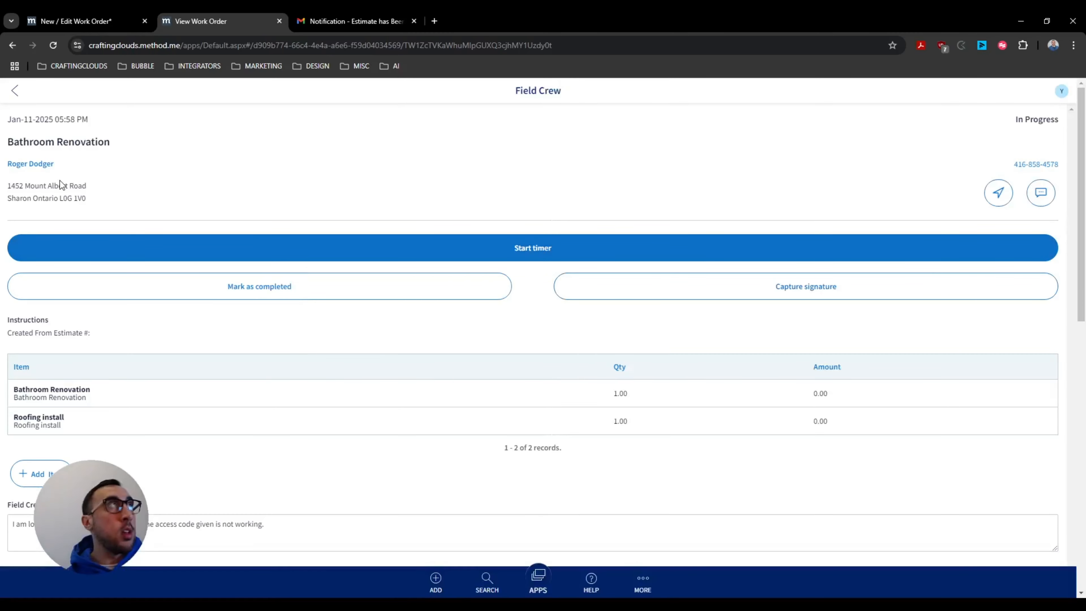
# - Reload the work order in the desktop layout and expand its contact details
pyautogui.click(48, 48)
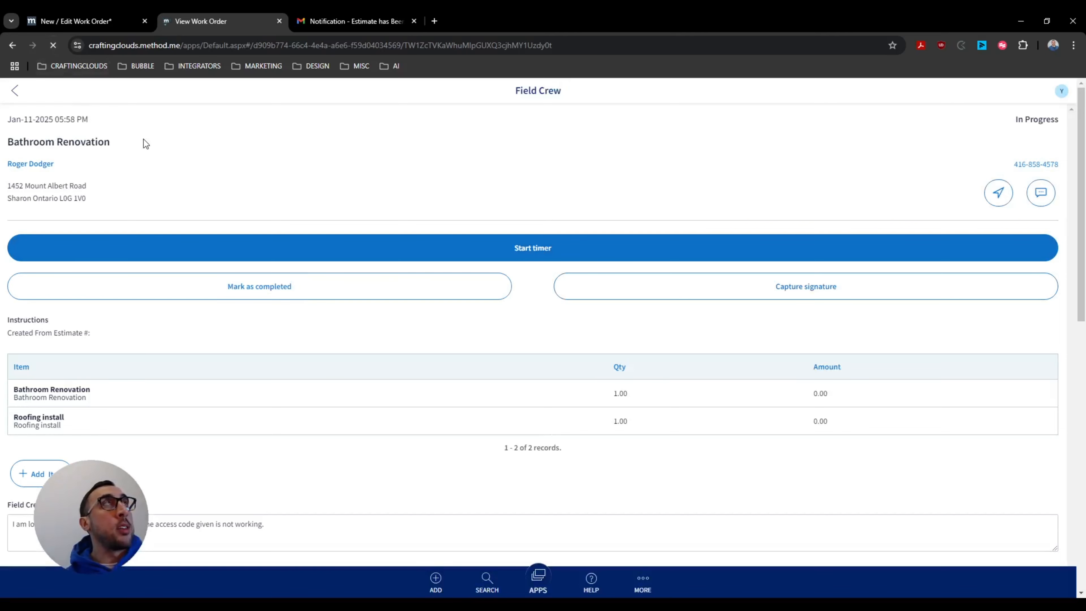
pyautogui.scroll(-3, 438, 262)
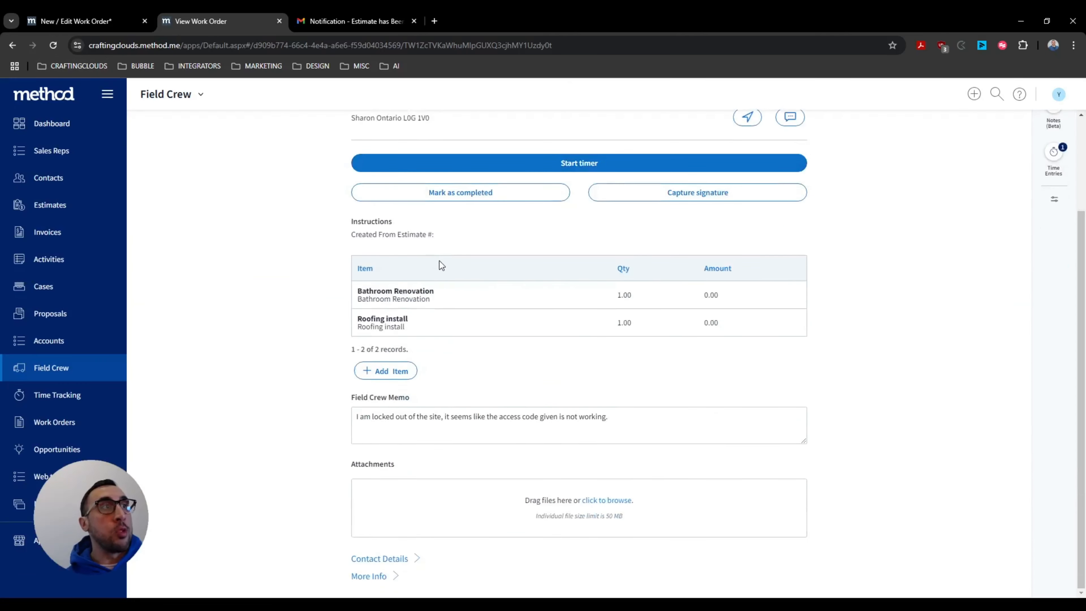
pyautogui.click(389, 558)
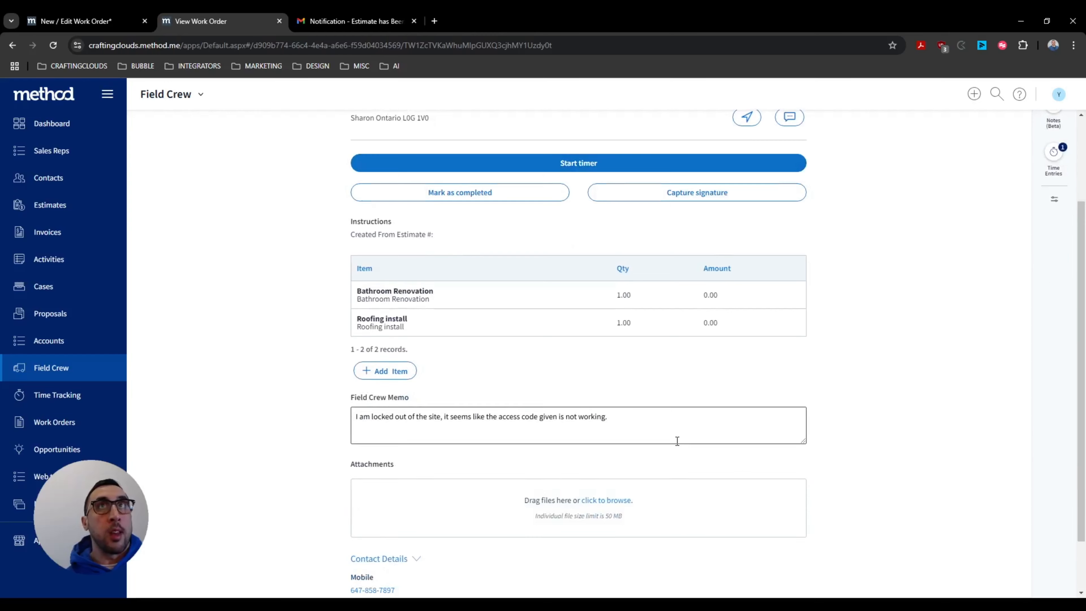
pyautogui.scroll(3, 684, 442)
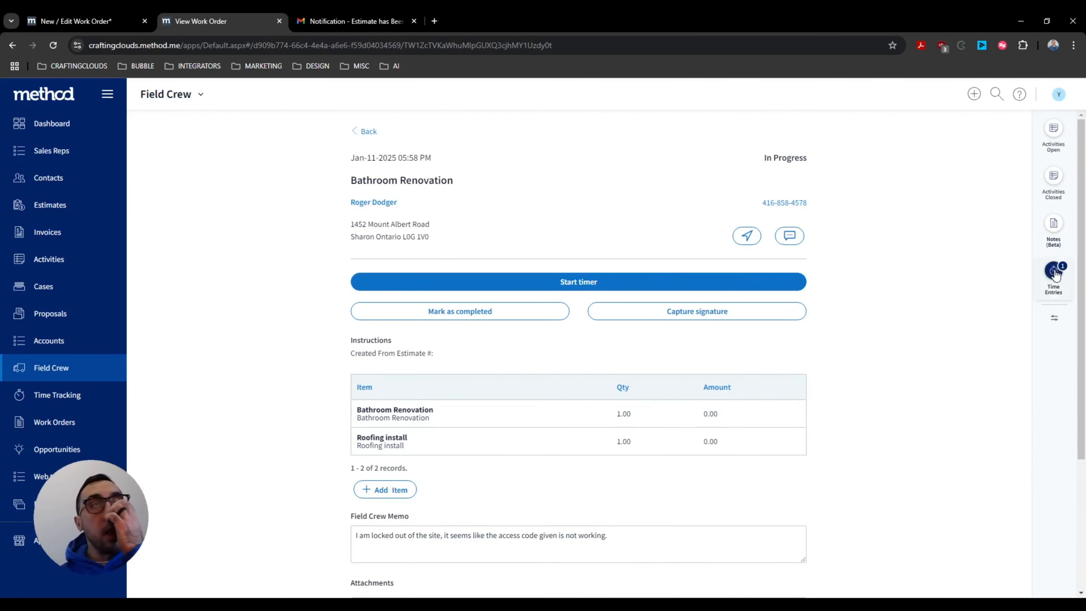
pyautogui.scroll(-5, 807, 322)
pyautogui.scroll(5, 674, 362)
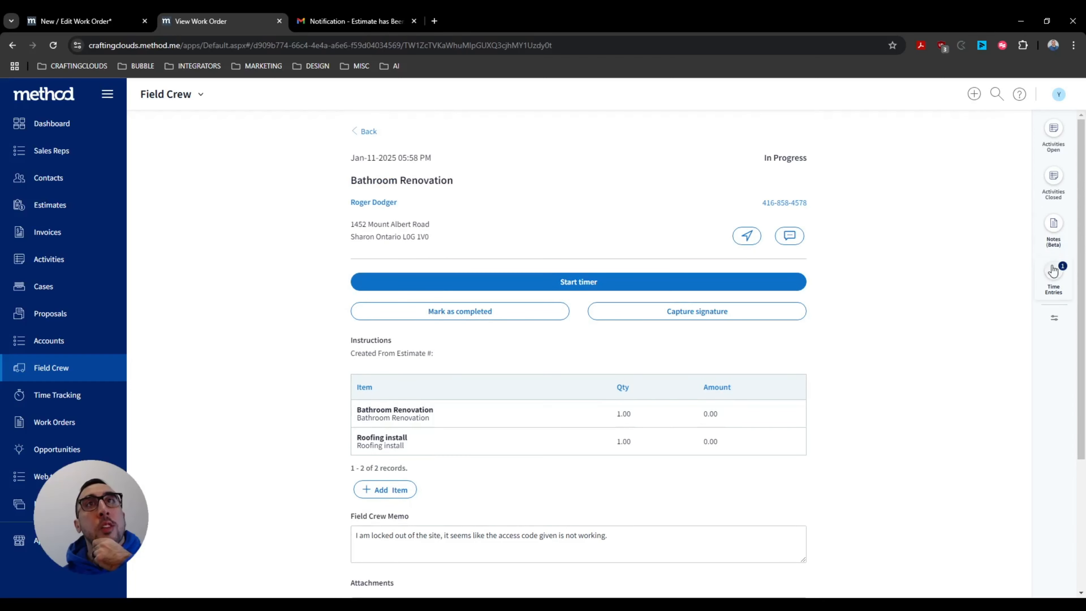
# - Open the Test Vendor time entry linked to the work order and review its customer, billable status, service item and duration
pyautogui.click(1054, 280)
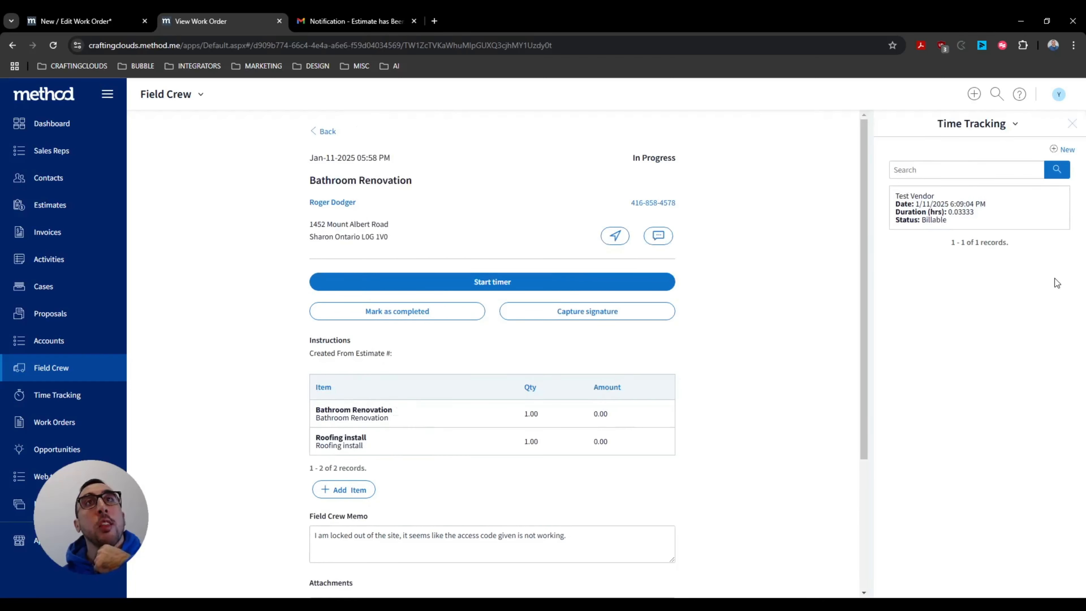
pyautogui.click(923, 216)
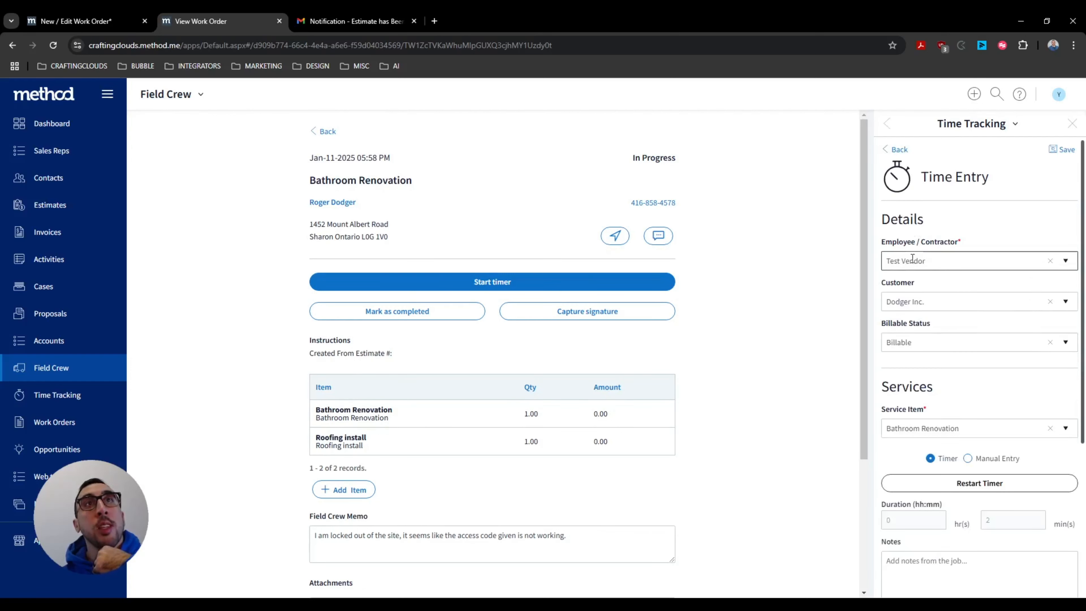
pyautogui.moveTo(939, 260); pyautogui.dragTo(871, 260)
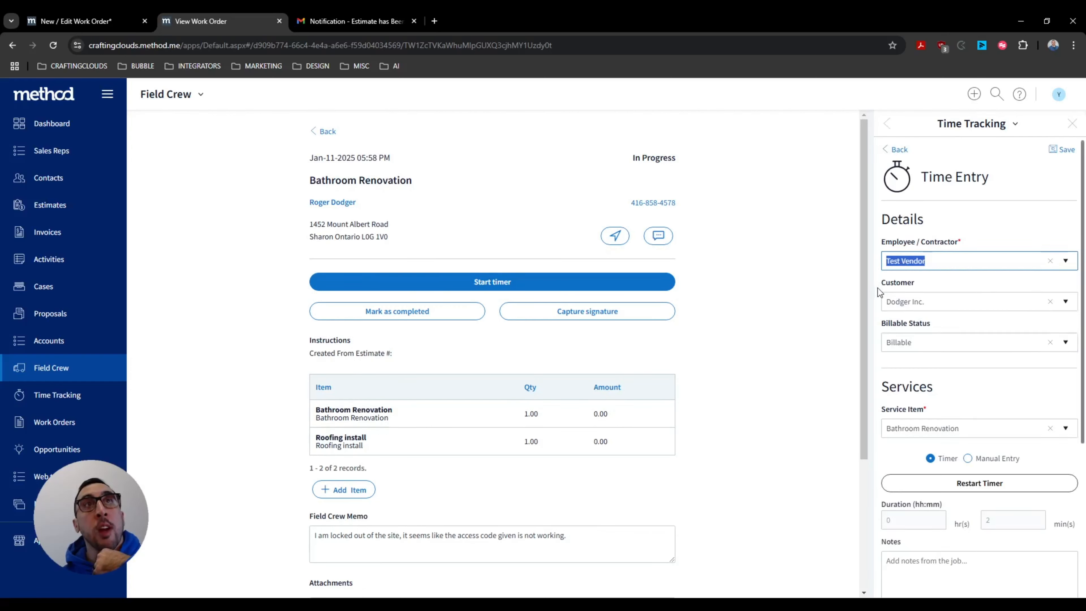
pyautogui.scroll(-3, 923, 267)
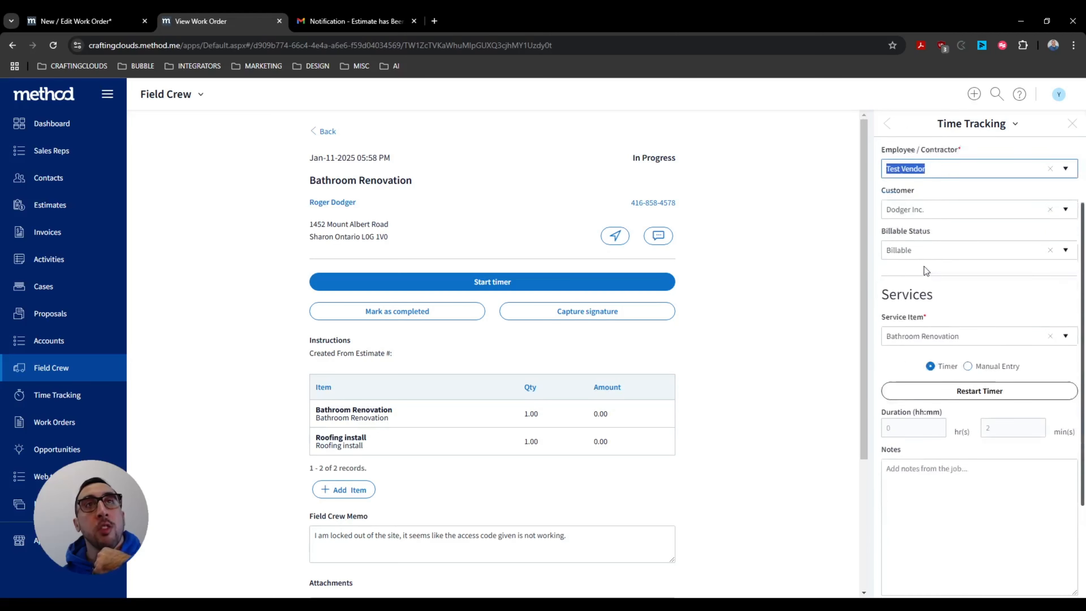
pyautogui.scroll(-3, 925, 222)
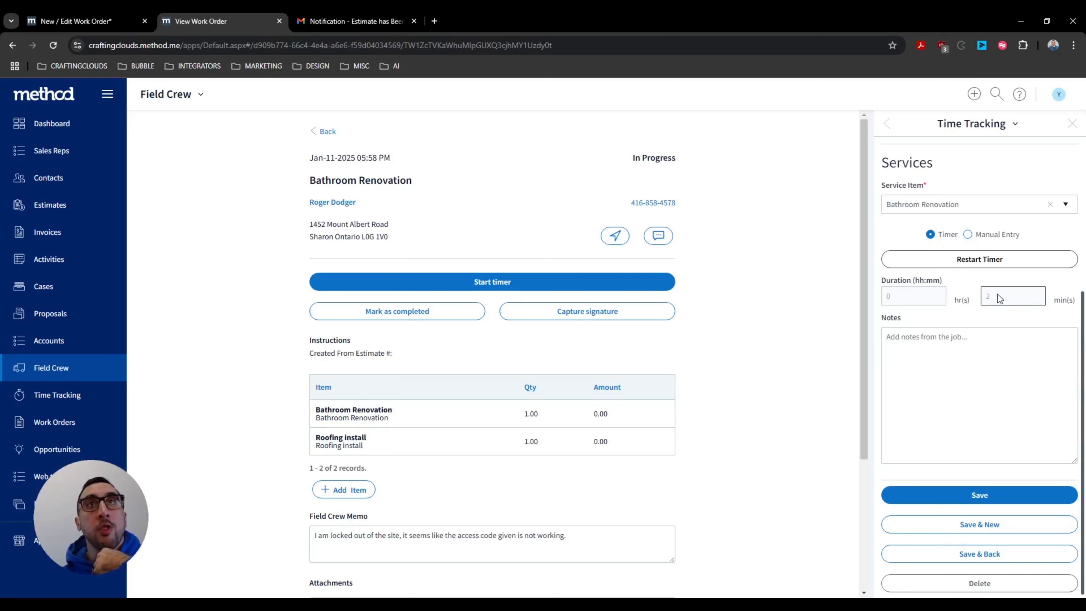
pyautogui.scroll(3, 958, 333)
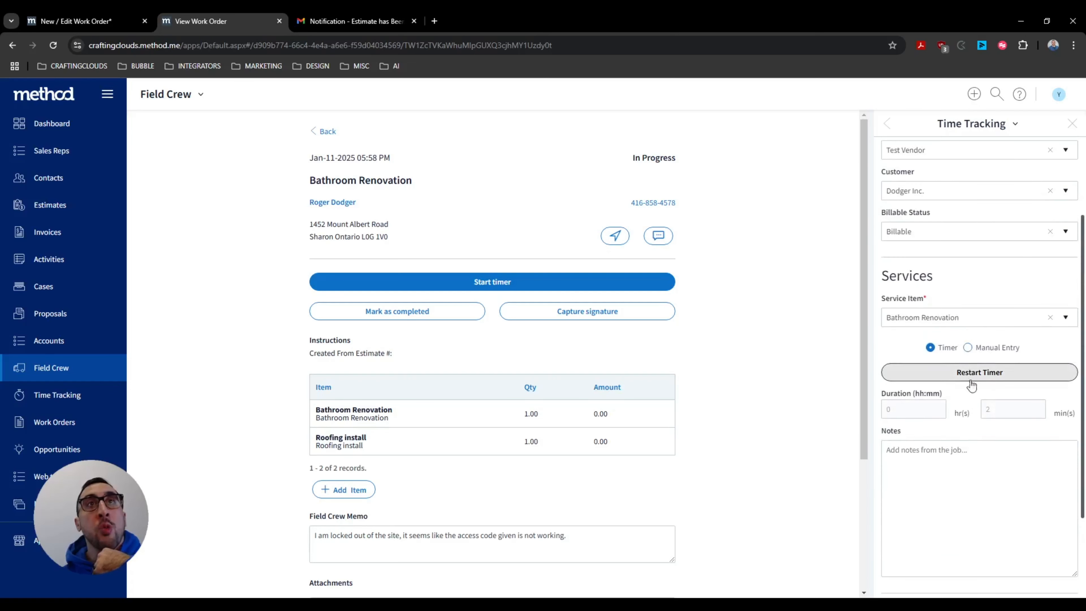
# - Switch the time entry to Manual Entry to view its start and end time fields, and return it to Timer
pyautogui.click(967, 348)
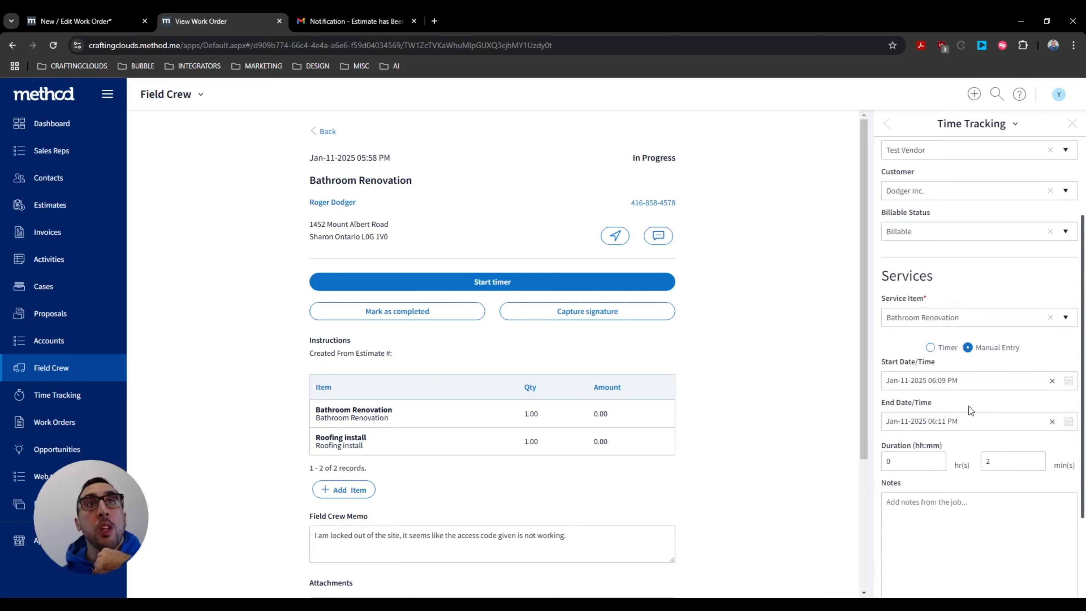
pyautogui.scroll(-4, 967, 373)
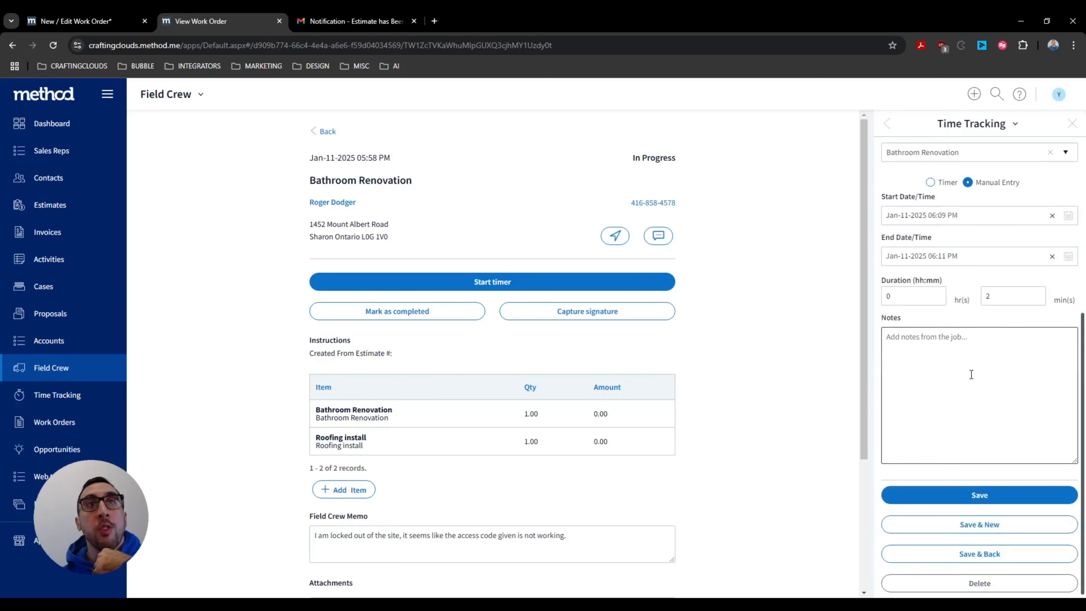
pyautogui.scroll(3, 971, 374)
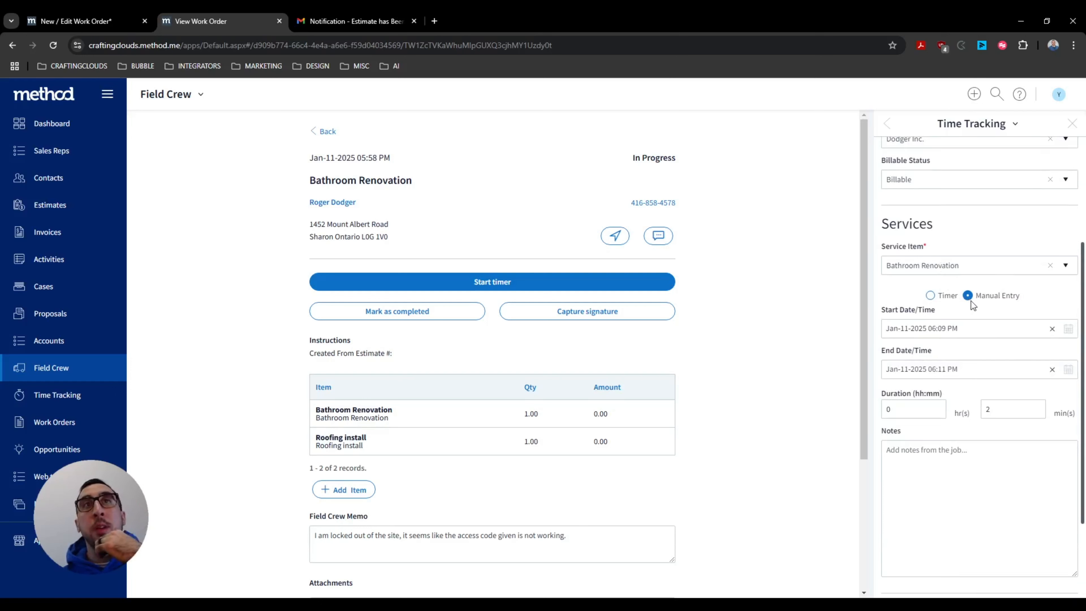
pyautogui.click(930, 296)
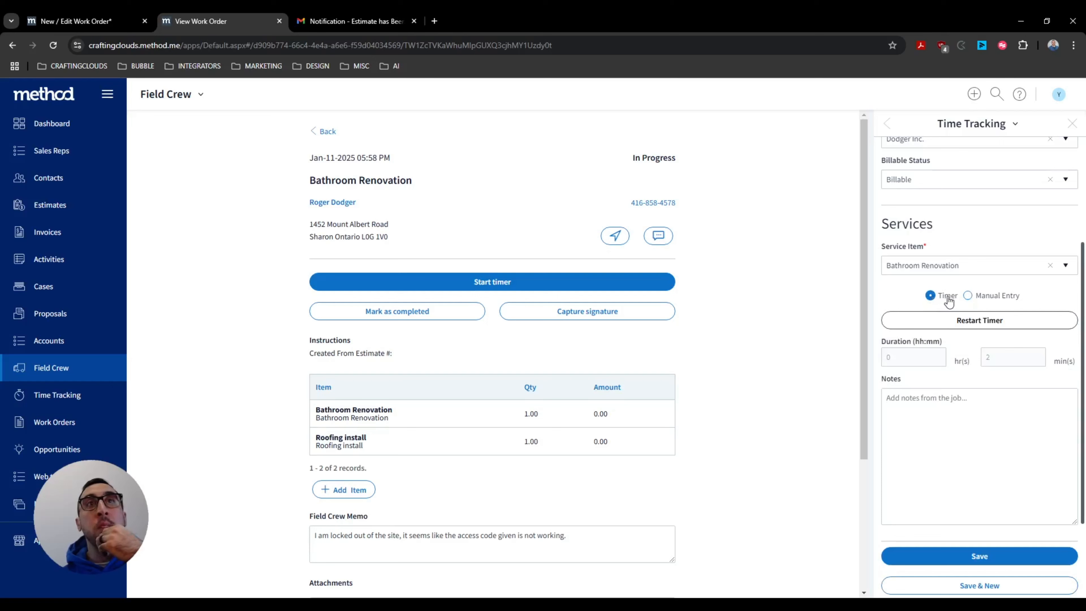
# - Save the time entry with the note "Was on site but had to turn around because the access code given was not correct." and return to the entry list
pyautogui.scroll(-1, 974, 379)
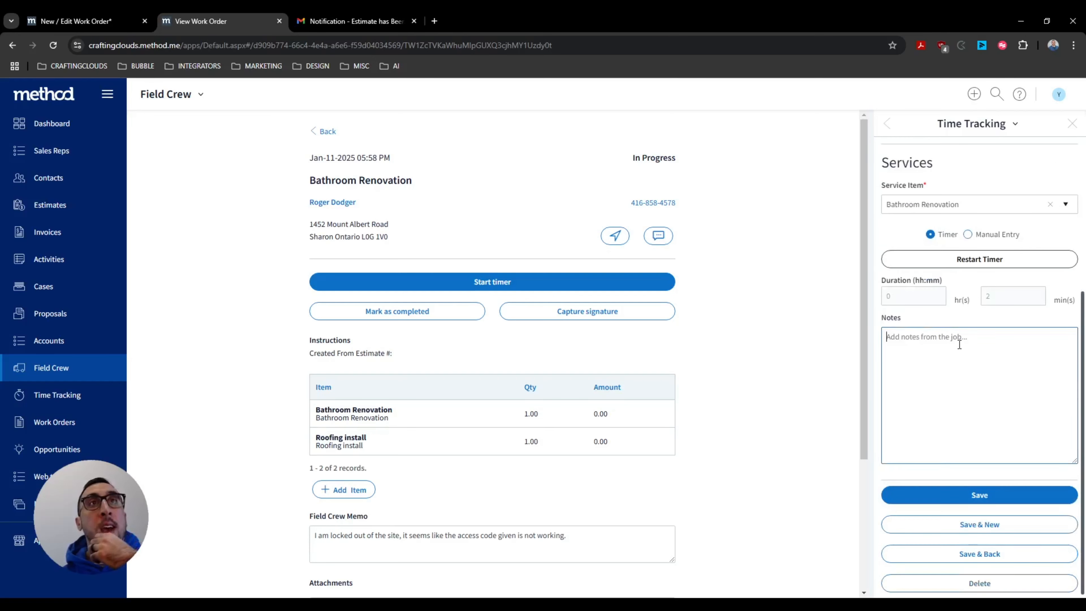
pyautogui.click(1000, 352)
pyautogui.write('Was on')
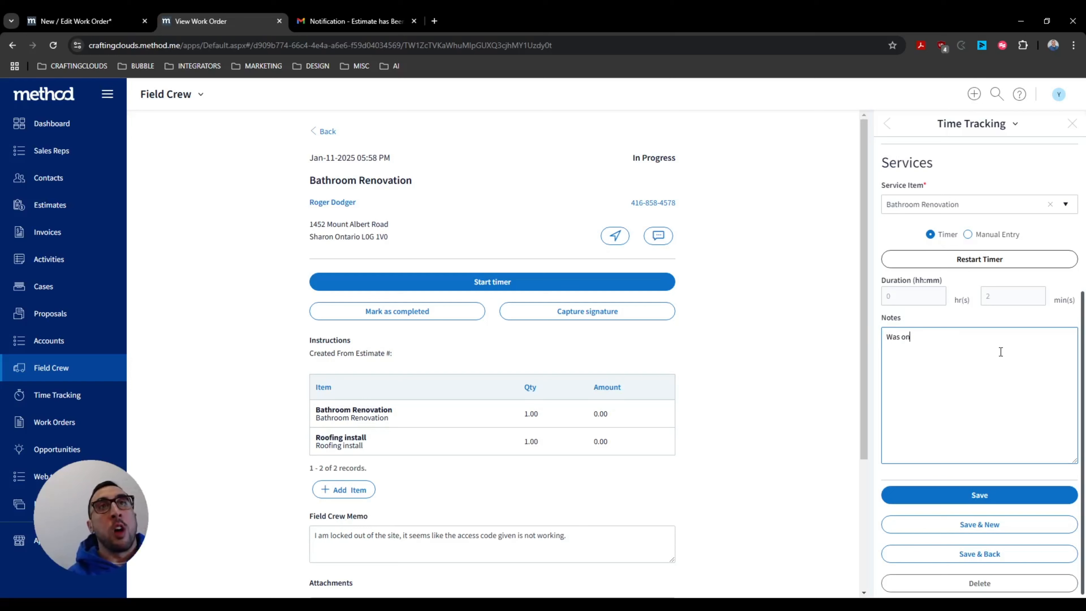
pyautogui.write(' site but')
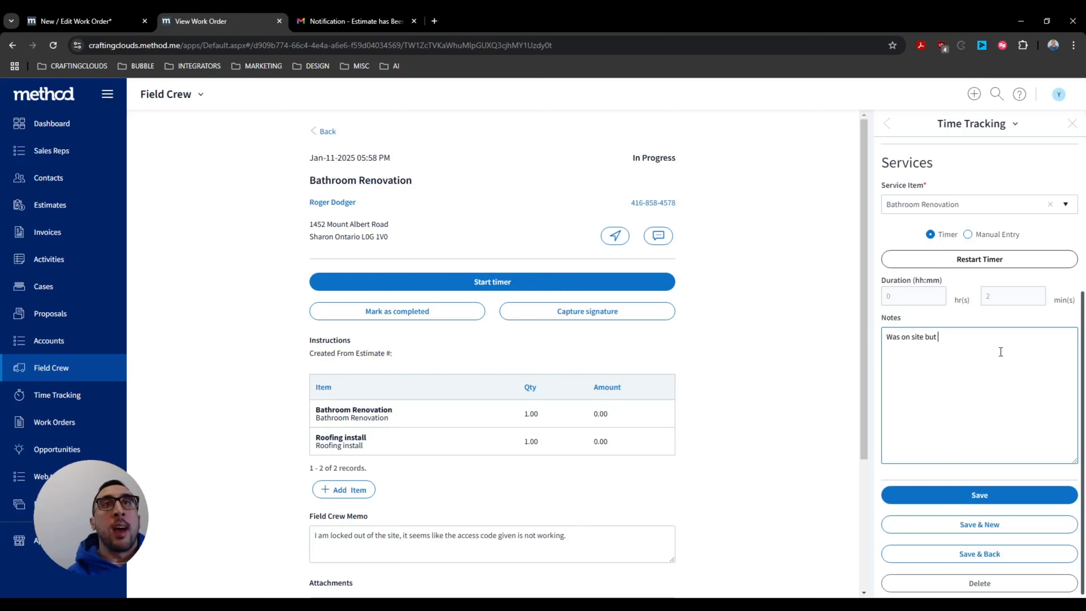
pyautogui.write(' had to turn around ')
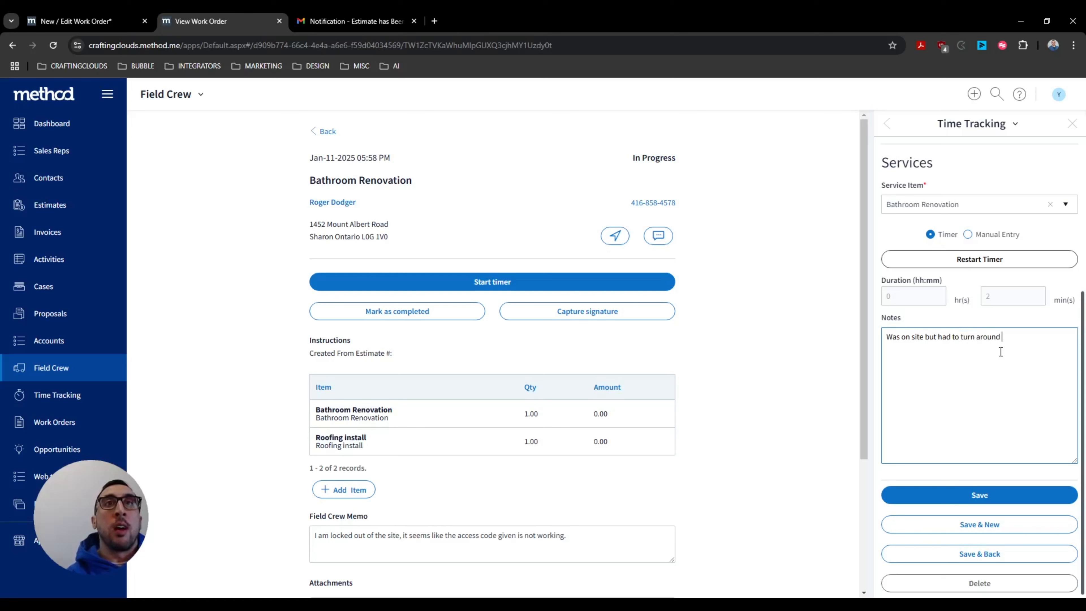
pyautogui.write('because the')
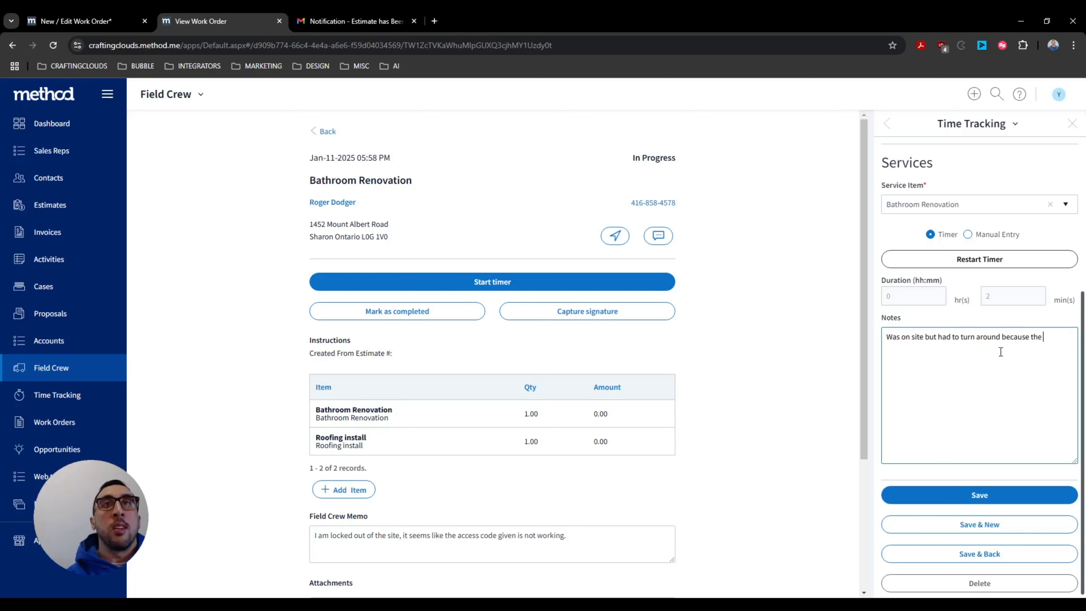
pyautogui.write(' access code gi')
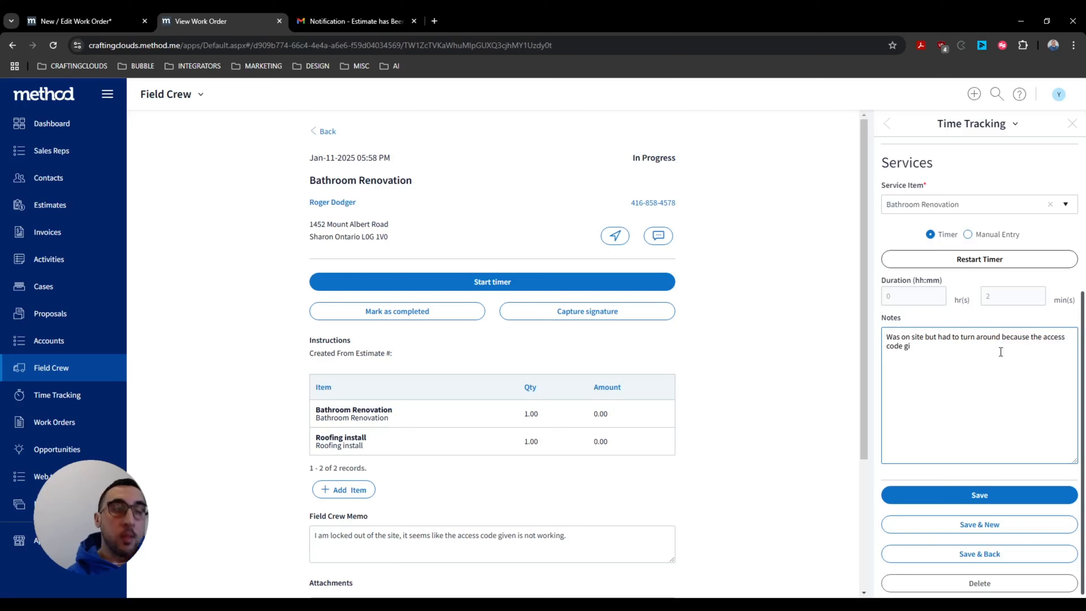
pyautogui.write('ven was not correct.')
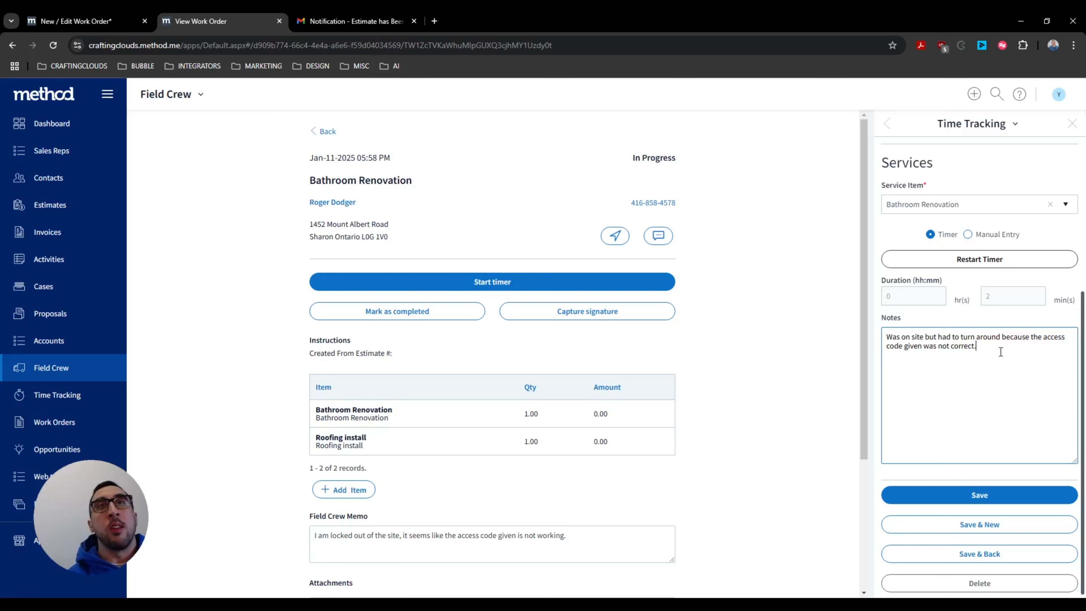
pyautogui.click(980, 497)
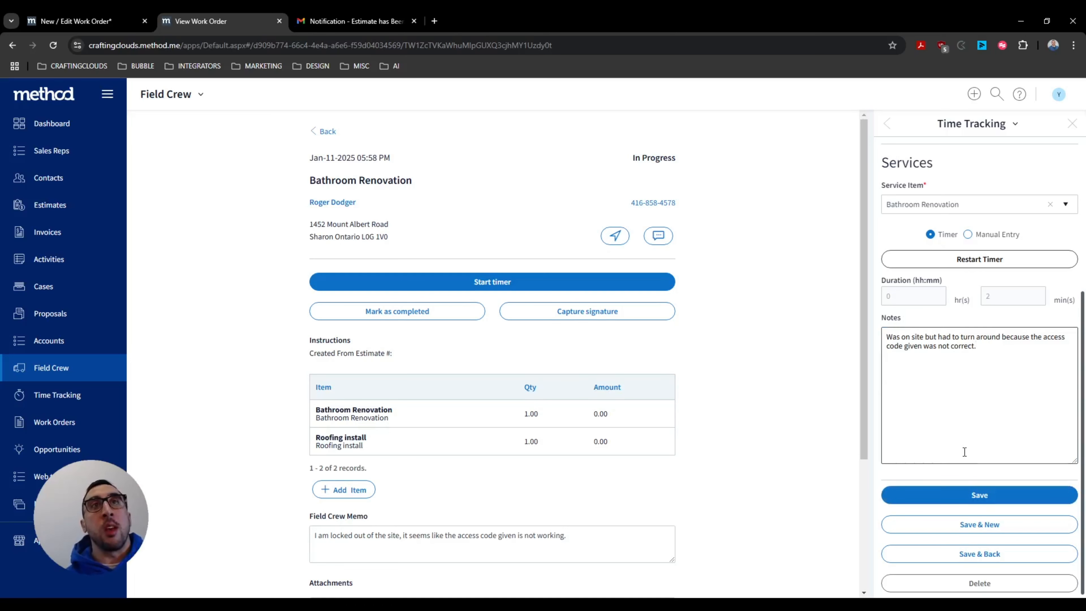
pyautogui.scroll(5, 974, 432)
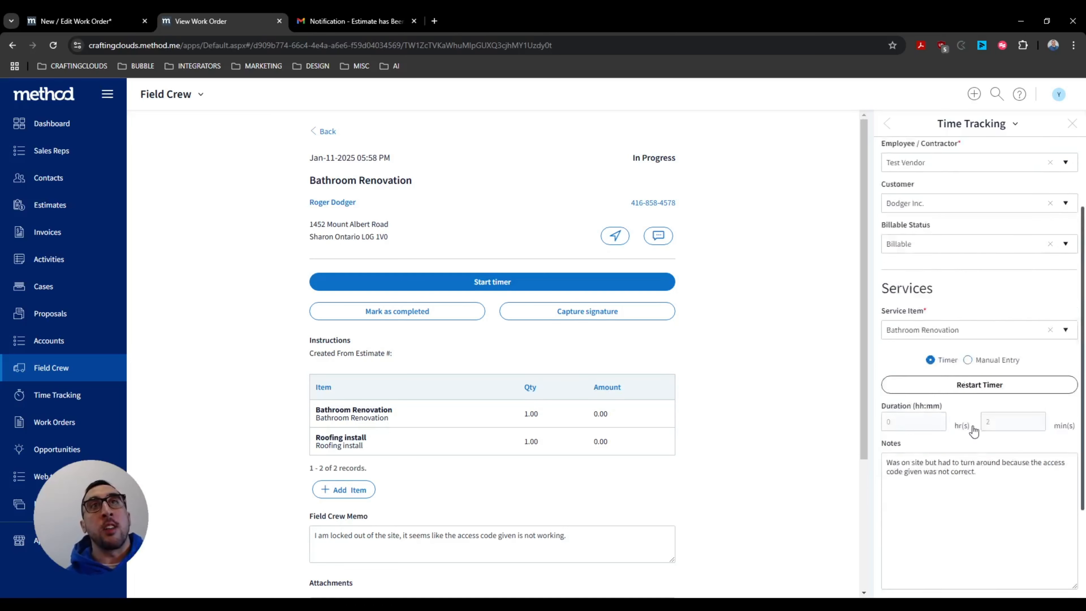
pyautogui.click(889, 125)
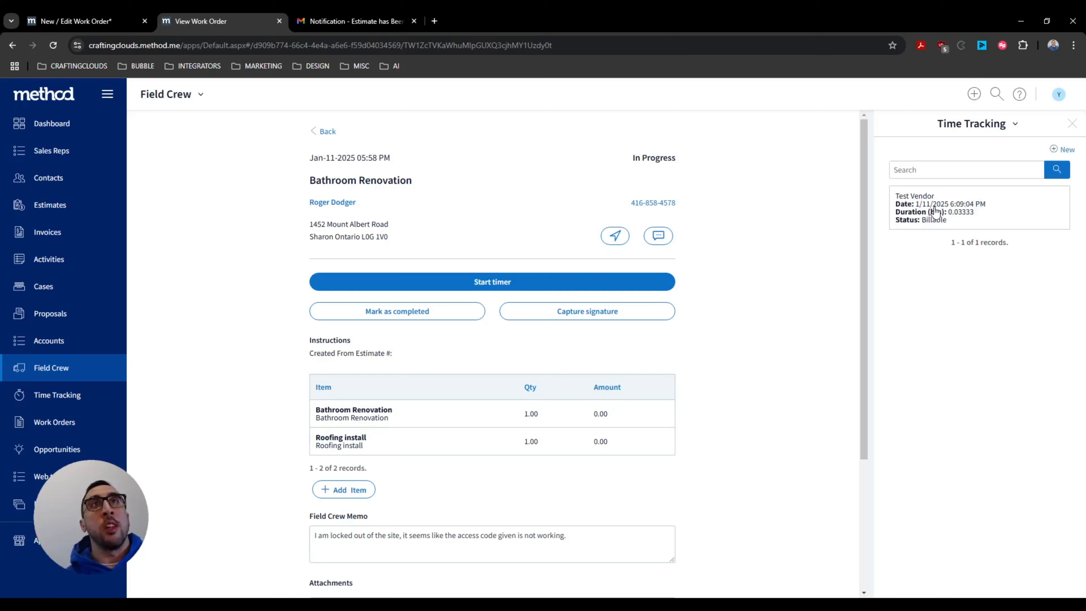
# - Add an internal note to the work order reading "I am locked out...please help!"
pyautogui.click(1071, 124)
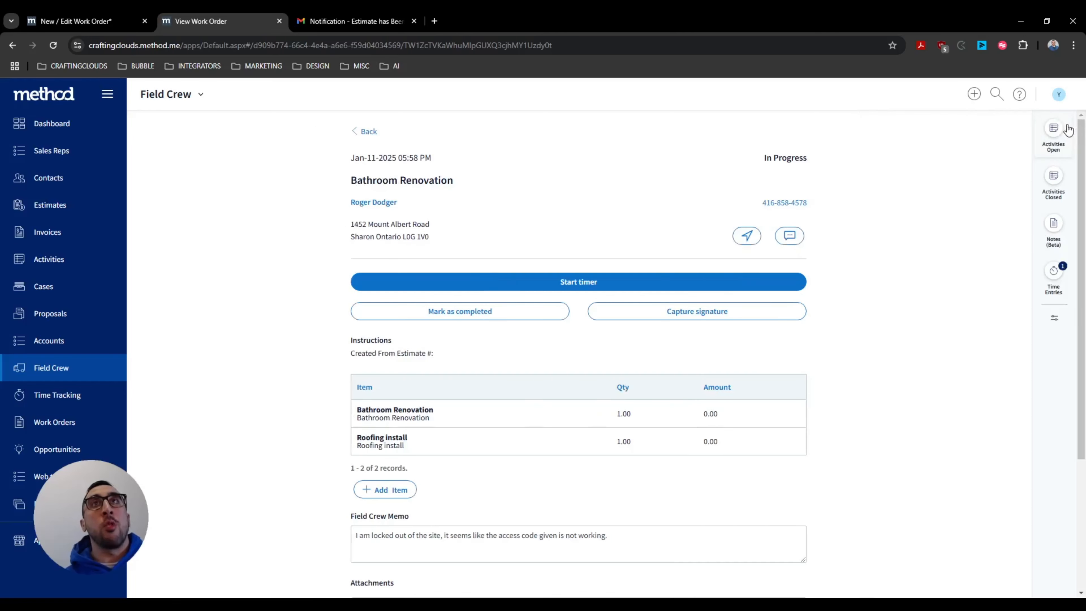
pyautogui.click(1053, 225)
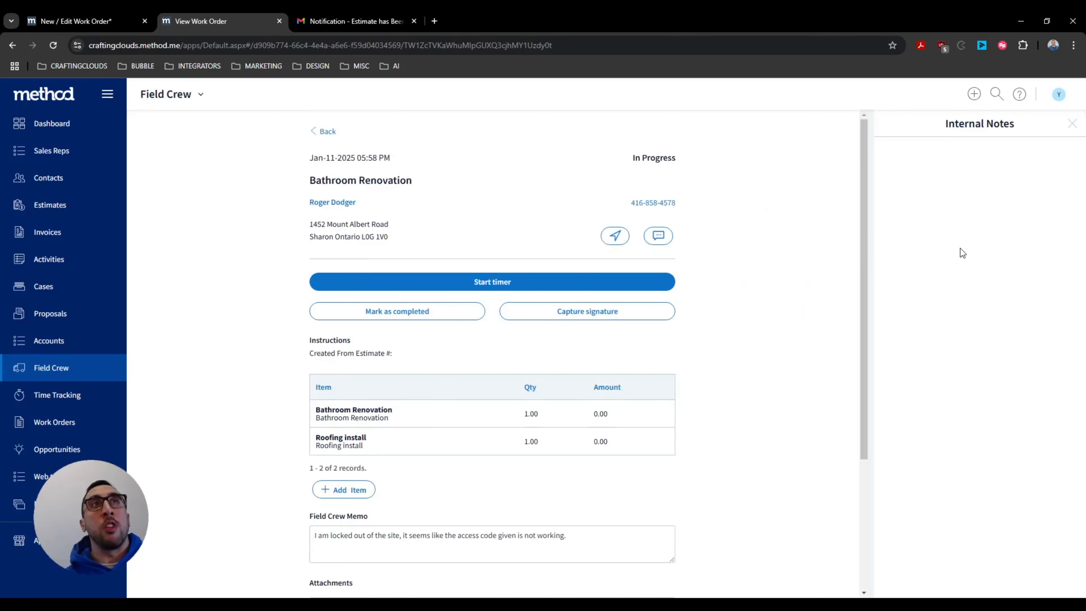
pyautogui.click(933, 242)
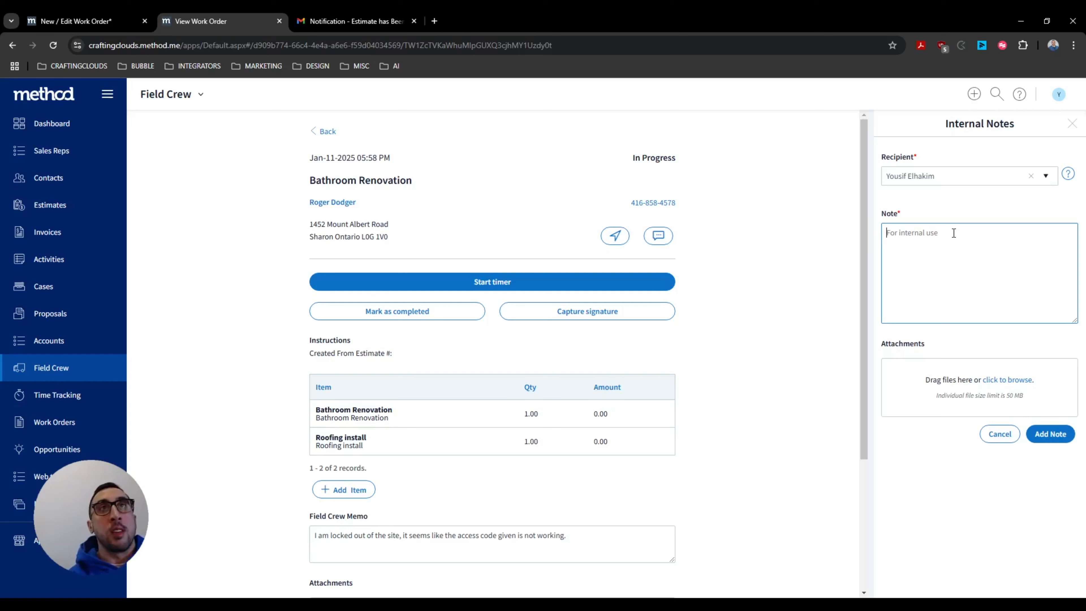
pyautogui.write('I am locked out.')
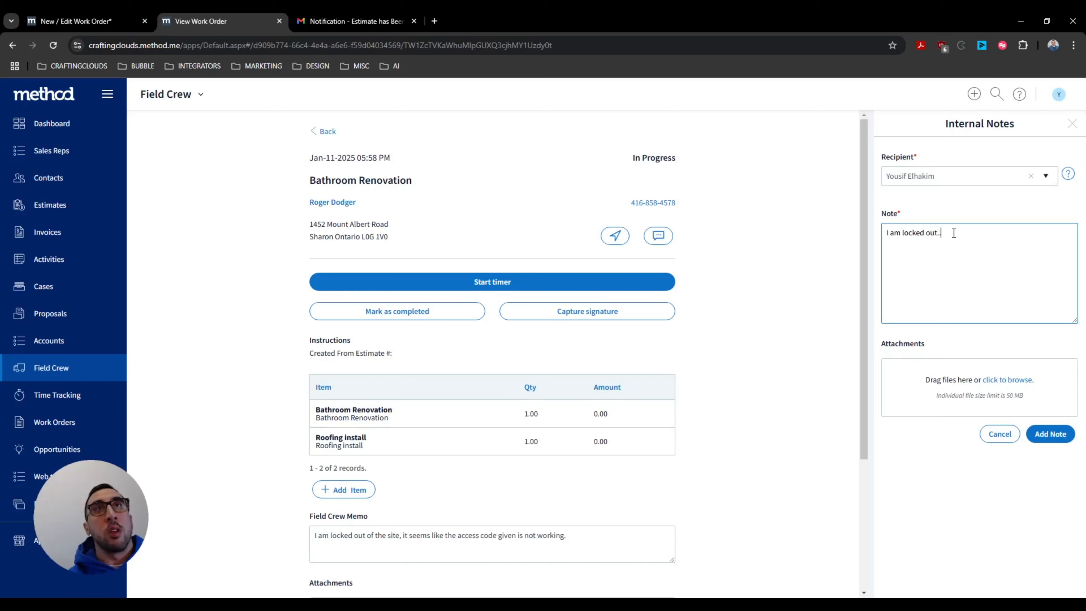
pyautogui.write('..please help!')
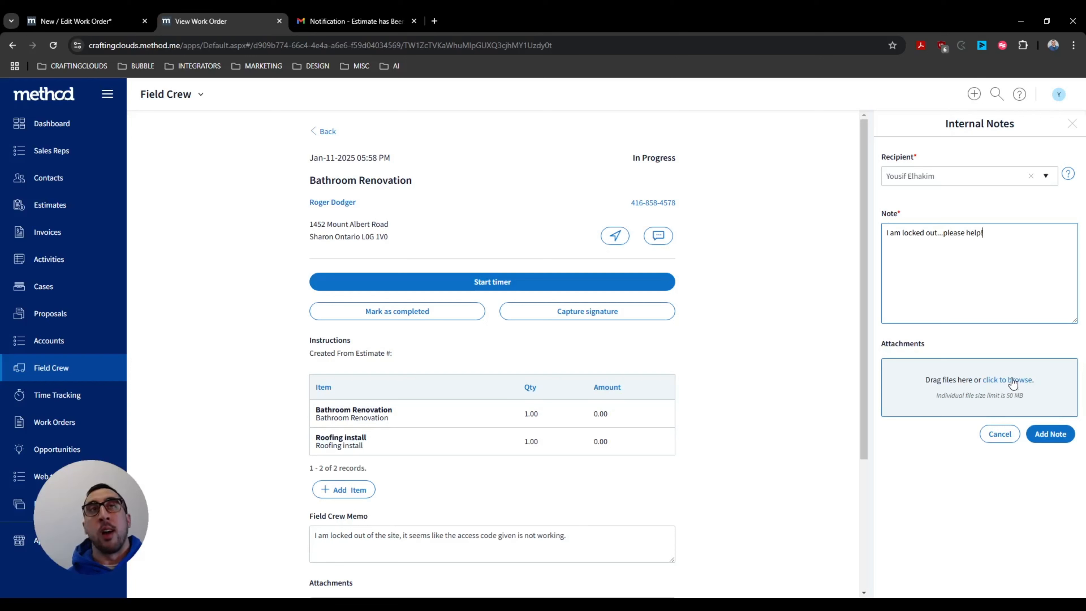
pyautogui.click(1044, 435)
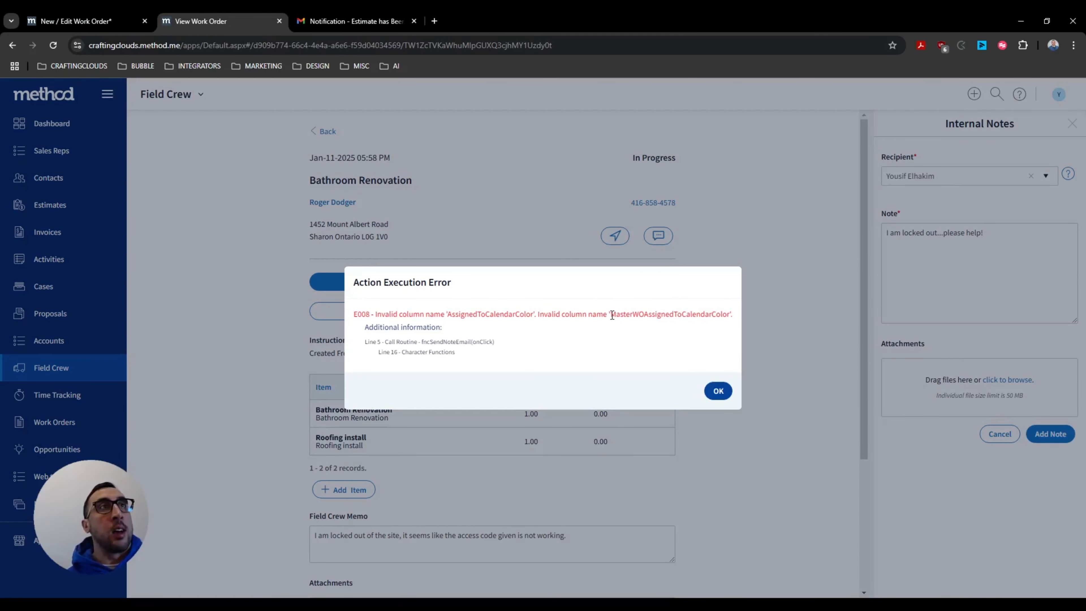
# - Dismiss the action error and read the help on eligible note recipients before closing the internal notes
pyautogui.moveTo(612, 316); pyautogui.dragTo(733, 315)
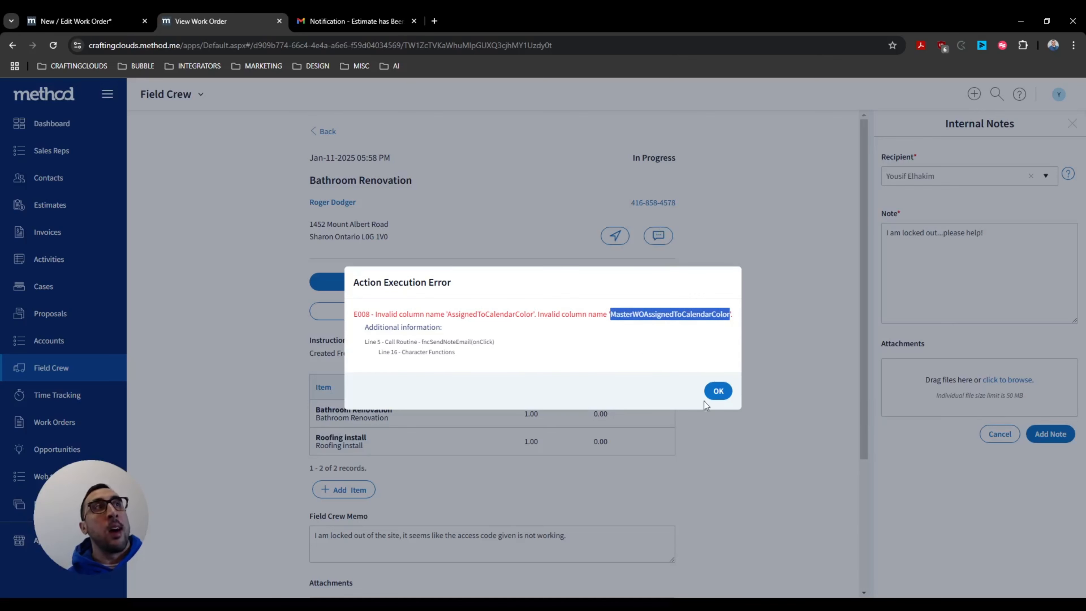
pyautogui.click(718, 391)
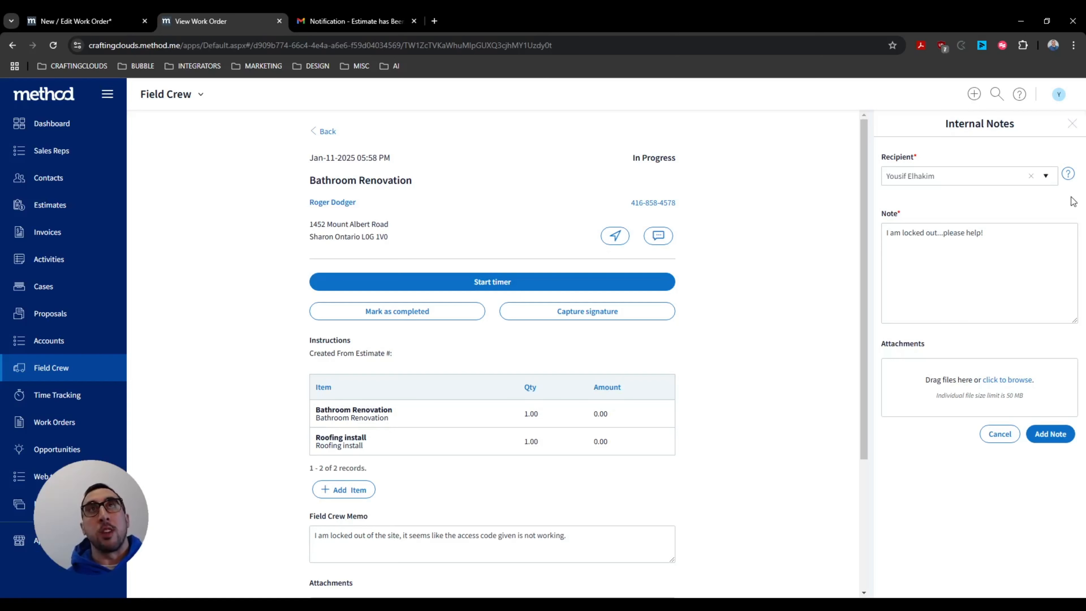
pyautogui.click(1067, 174)
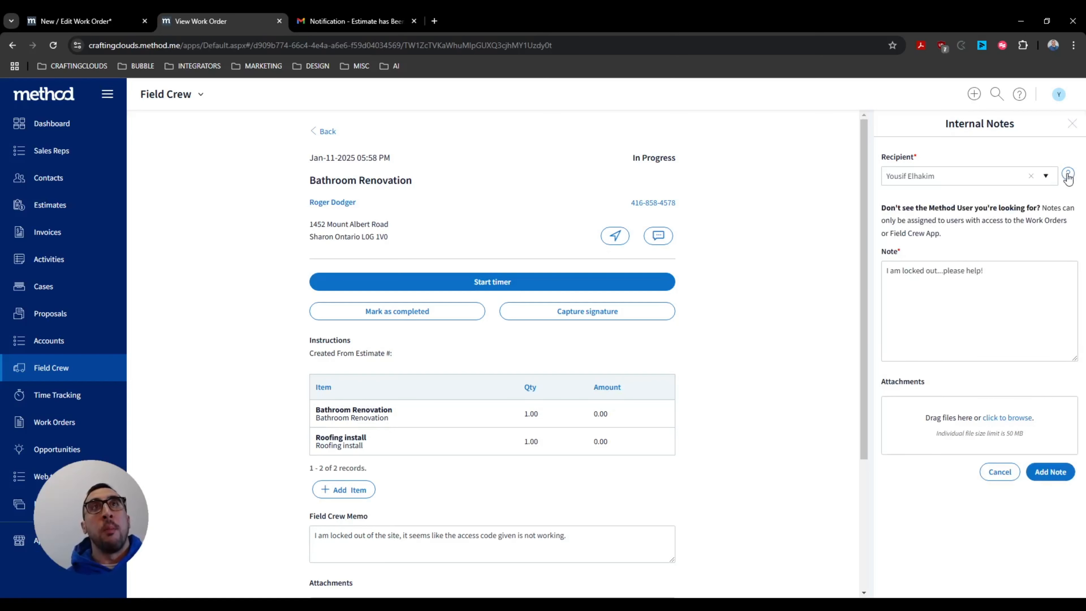
pyautogui.click(1072, 123)
# - Open the form for adding a work order item, look through its item choices, and return without adding one
pyautogui.scroll(-2, 461, 353)
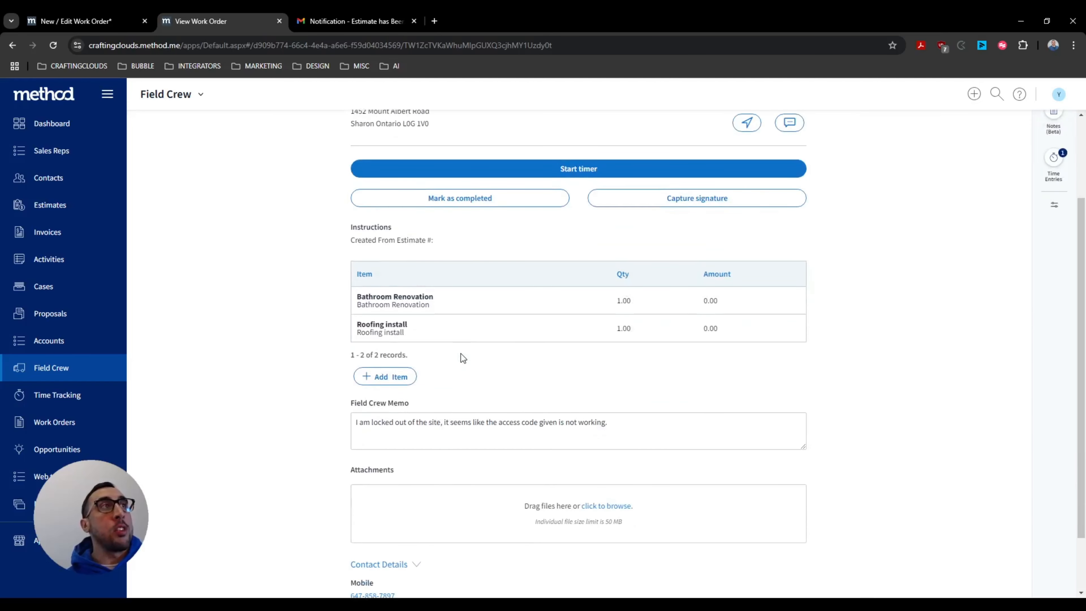
pyautogui.scroll(-1, 461, 354)
pyautogui.click(396, 306)
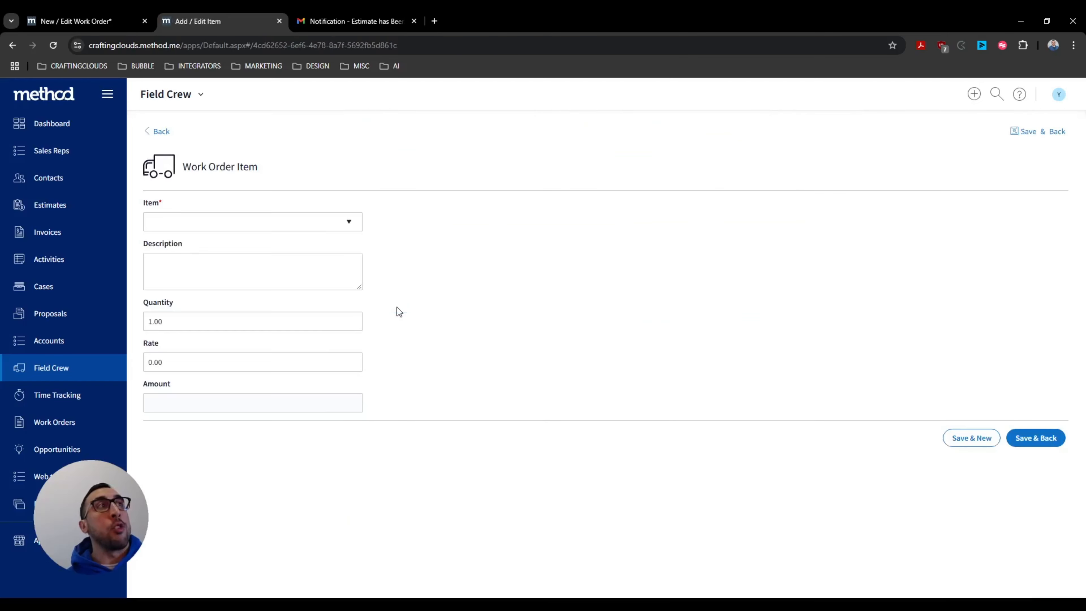
pyautogui.click(350, 231)
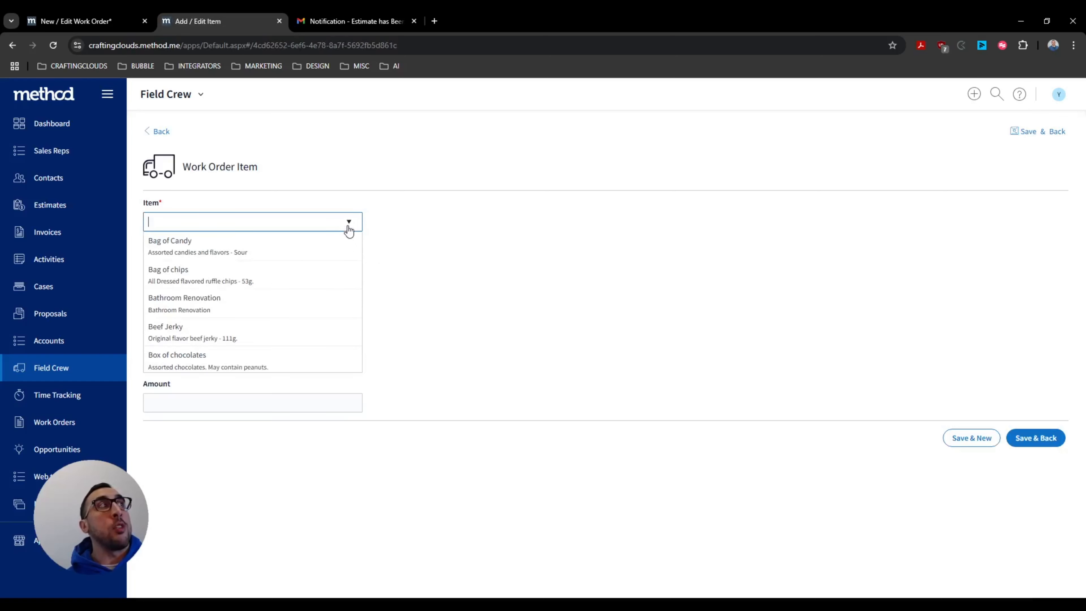
pyautogui.click(350, 230)
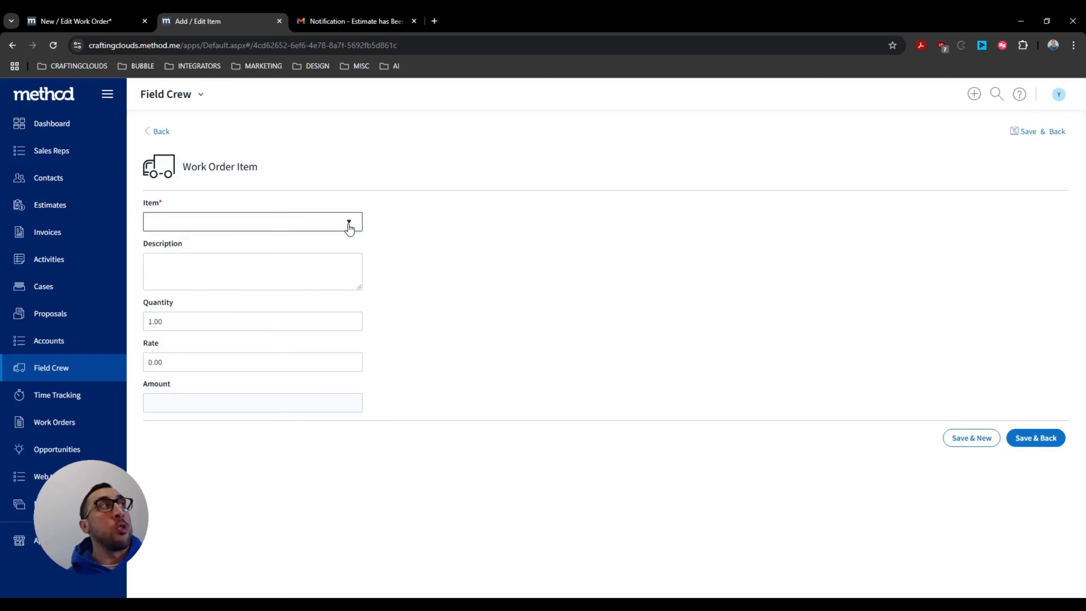
pyautogui.click(350, 229)
pyautogui.click(349, 228)
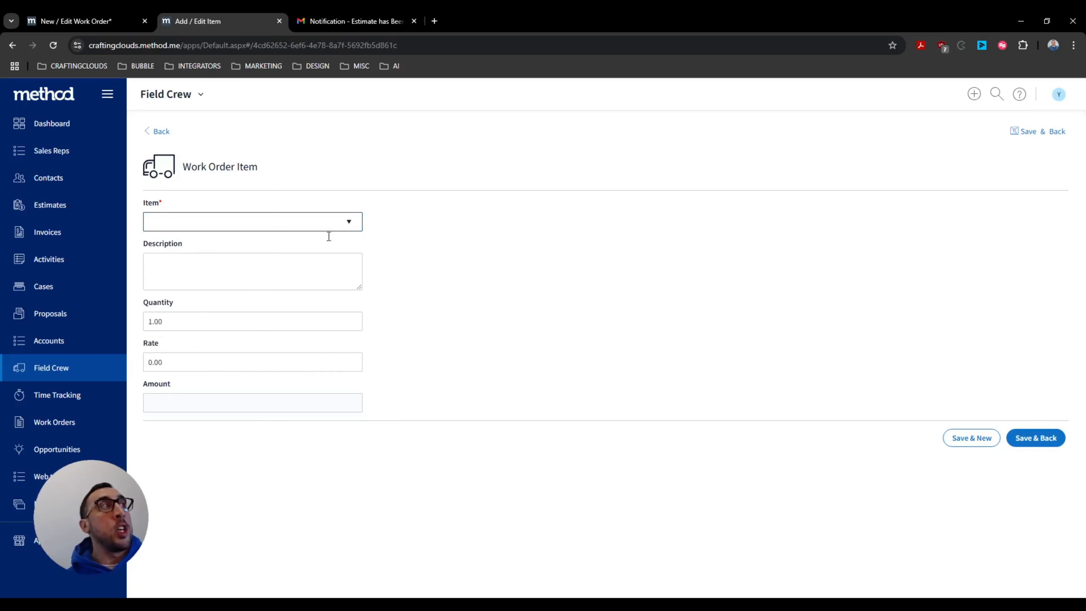
pyautogui.click(162, 133)
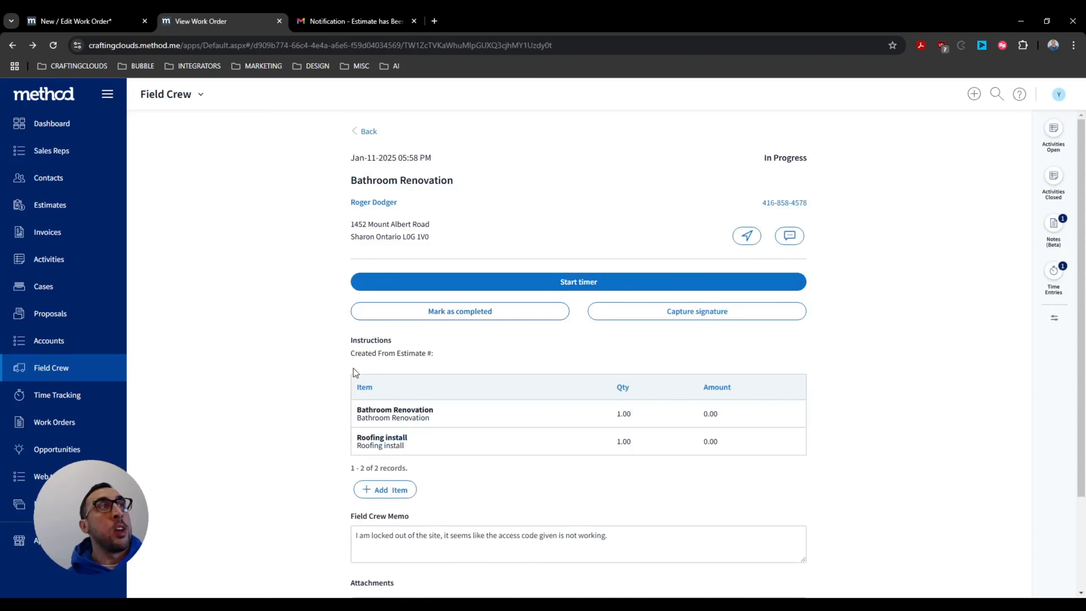
# - Check the work order's attachment upload option and expand its contact details and additional information for review
pyautogui.scroll(-3, 344, 380)
pyautogui.scroll(-1, 343, 380)
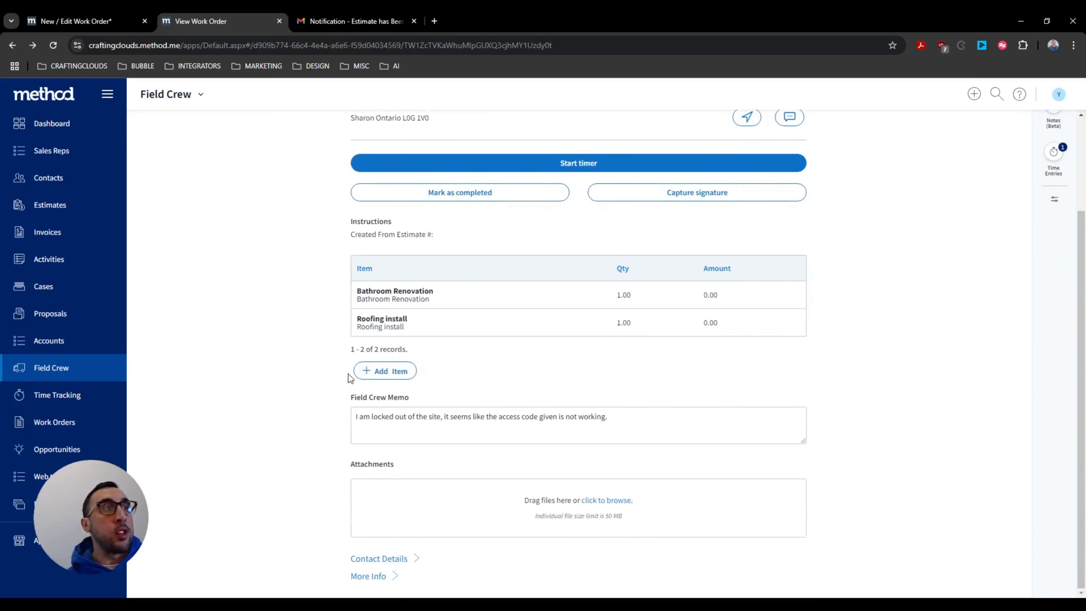
pyautogui.click(600, 500)
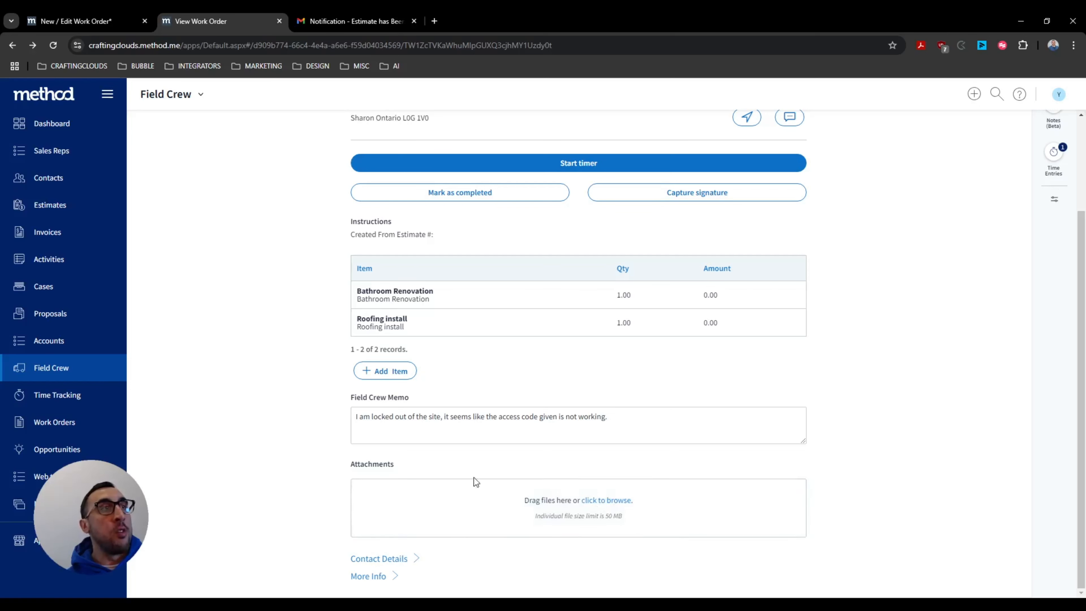
pyautogui.click(395, 558)
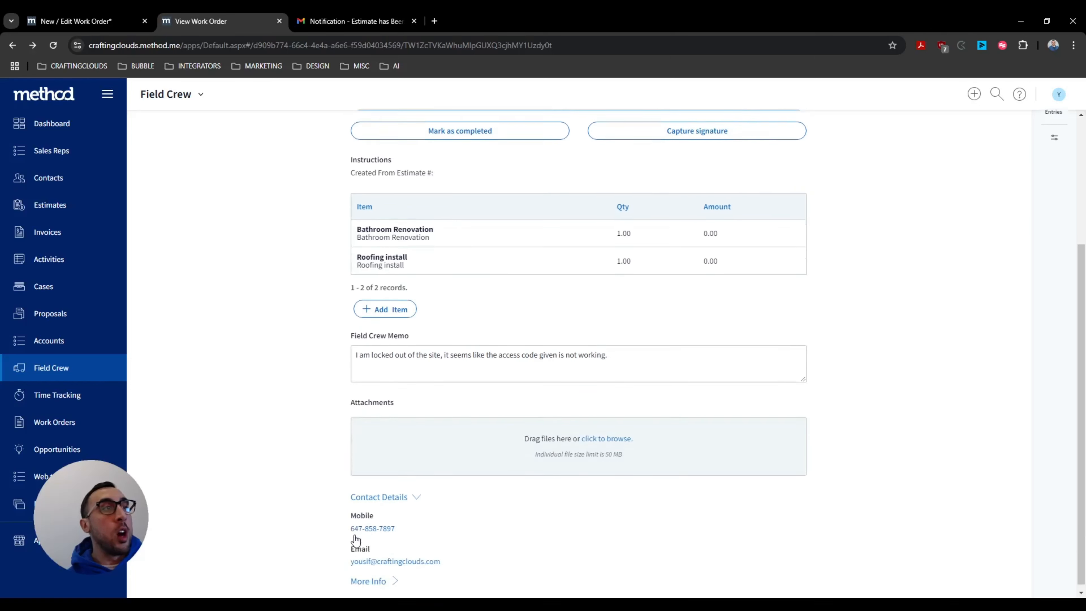
pyautogui.click(390, 580)
pyautogui.scroll(-3, 388, 567)
pyautogui.scroll(6, 393, 554)
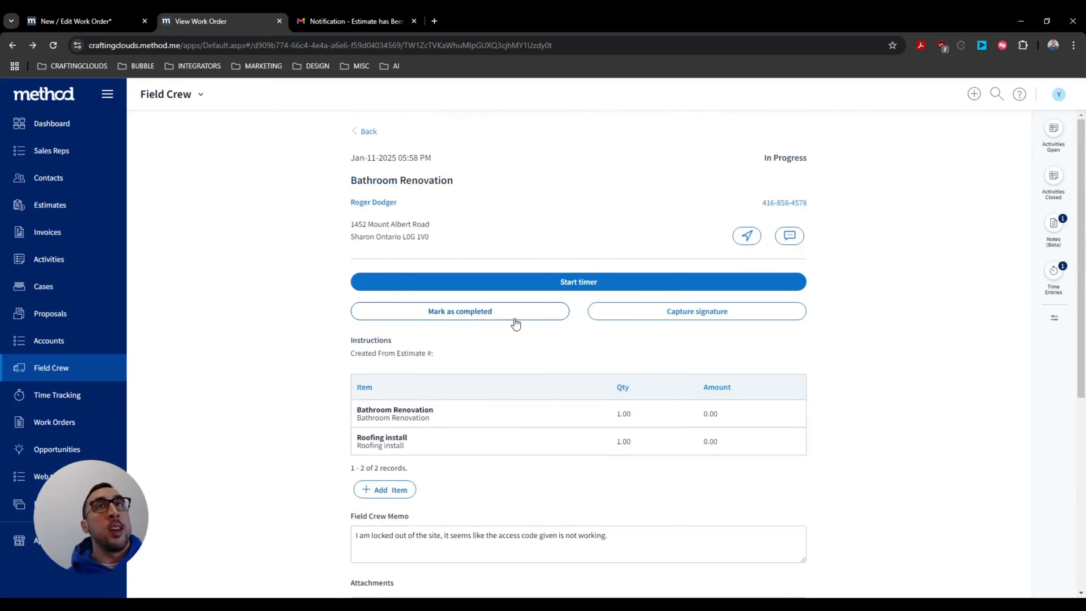
# - View the time entries linked to the work order, close them, and review the rest of the work order page
pyautogui.click(1053, 270)
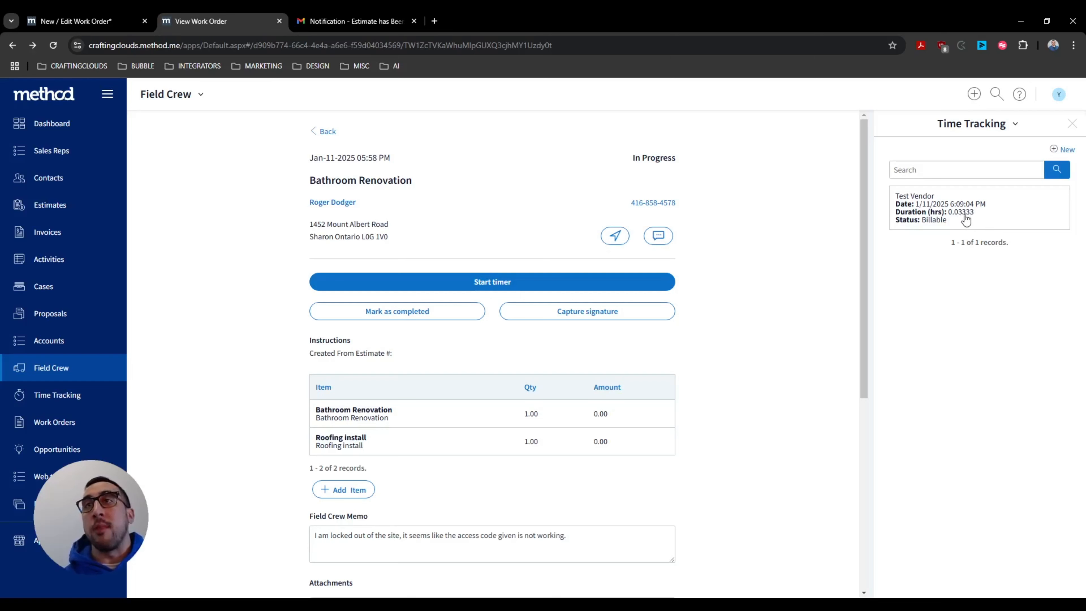
pyautogui.click(1072, 126)
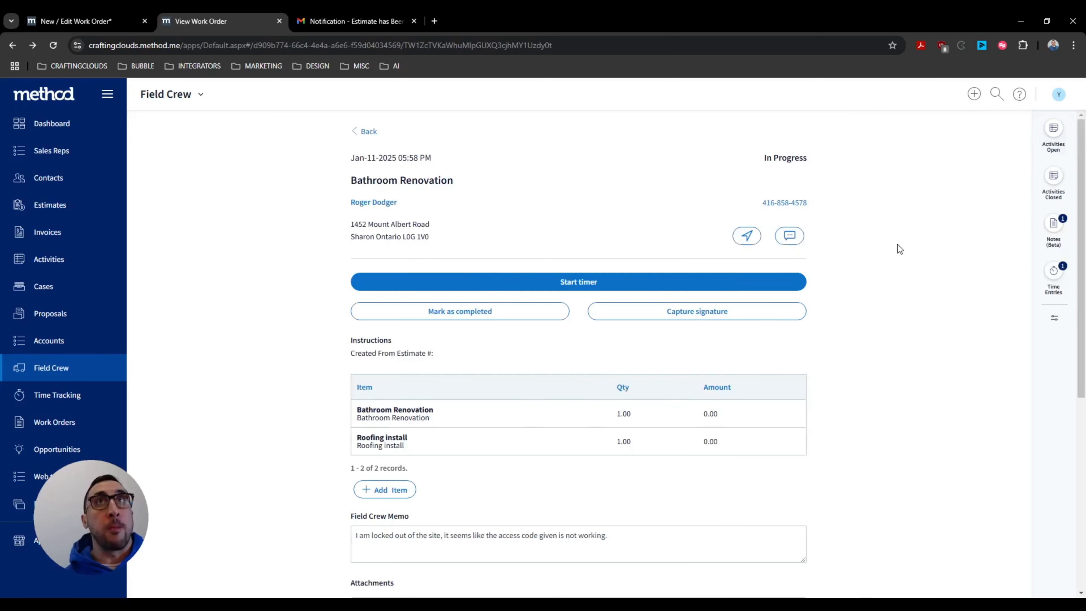
pyautogui.scroll(-8, 426, 273)
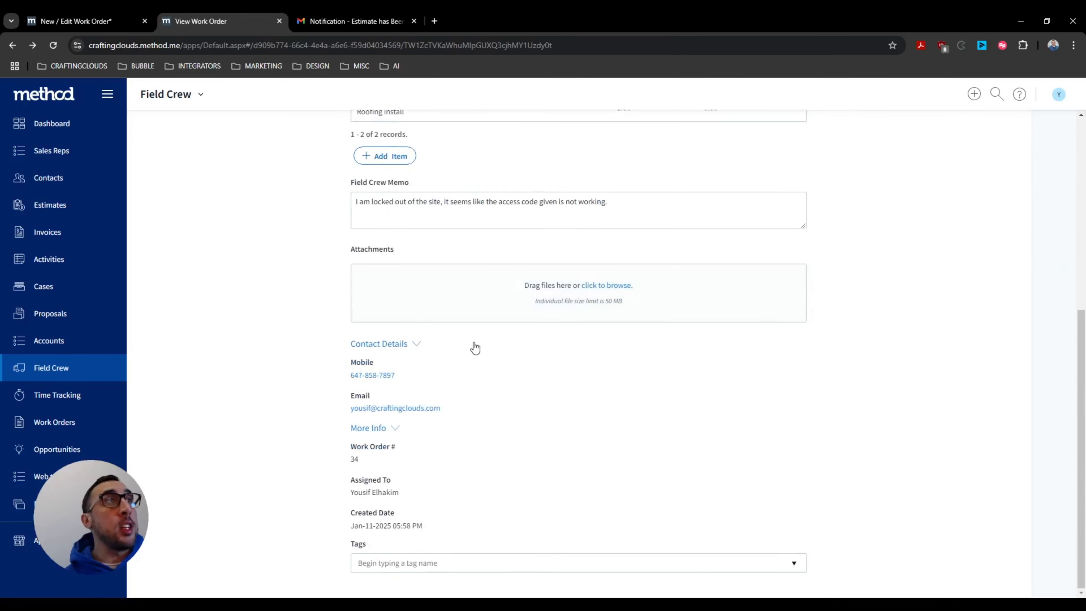
pyautogui.scroll(8, 475, 348)
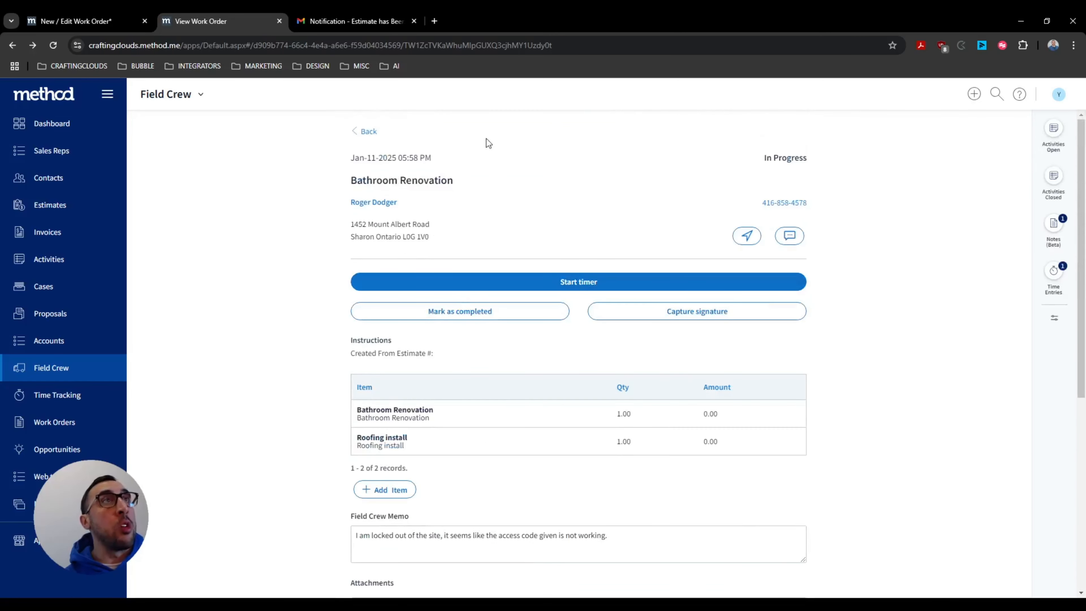
# - Mark the Bathroom Renovation work order as completed and accept its terms and conditions for signature
pyautogui.click(513, 315)
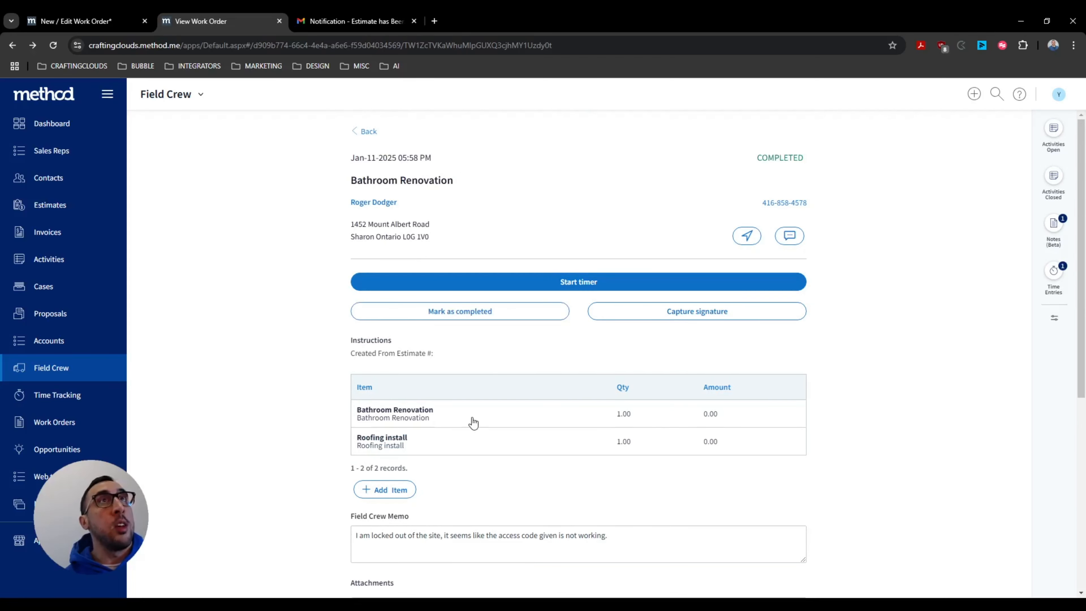
pyautogui.click(650, 310)
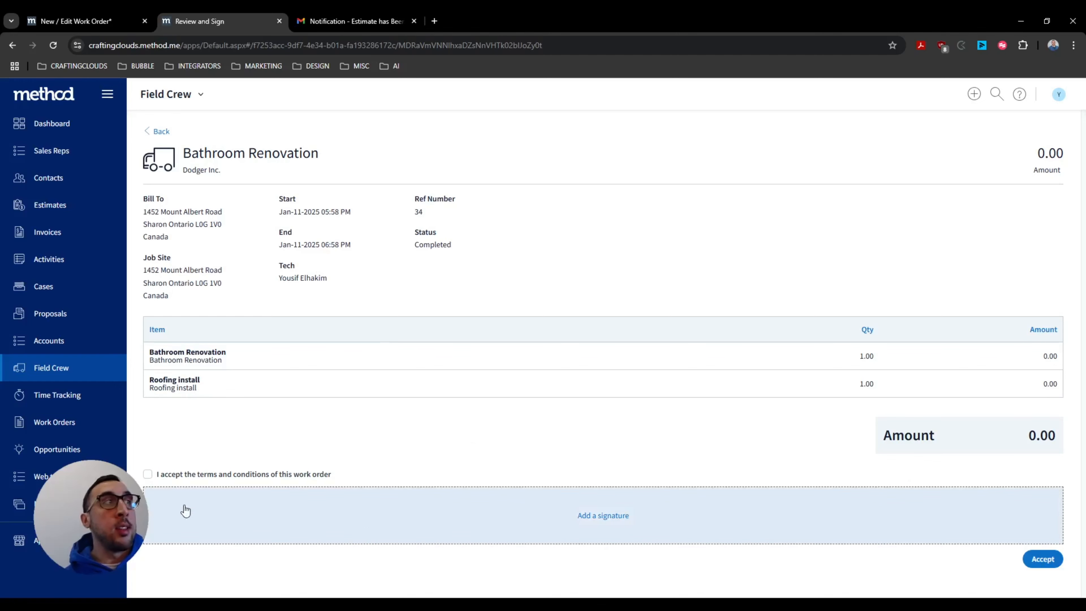
pyautogui.click(190, 475)
# - Add a typed signature with the signer's full name to the work order and submit the acceptance
pyautogui.click(562, 522)
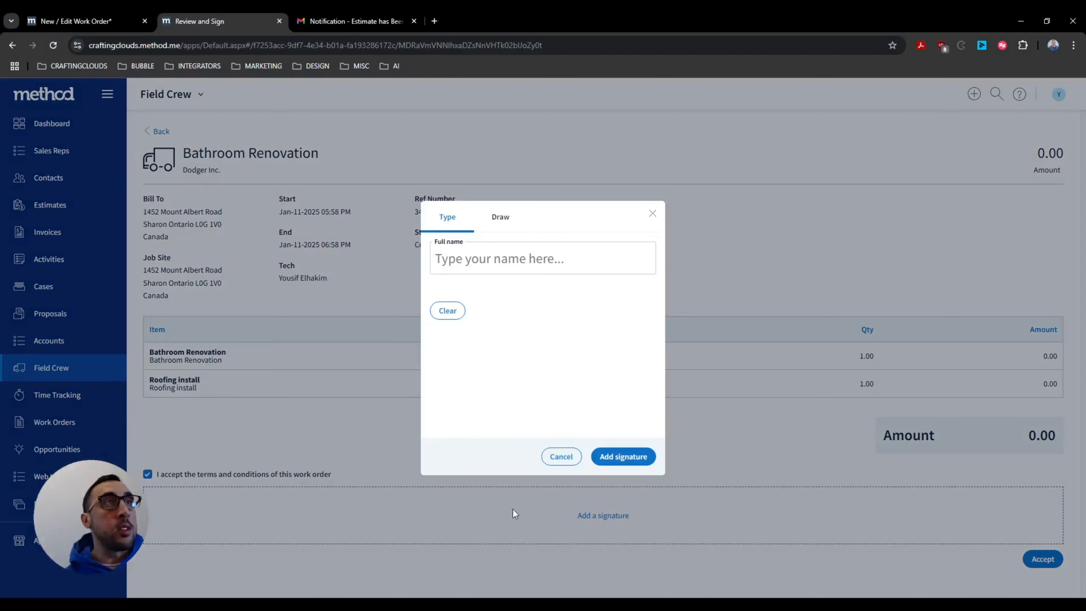
pyautogui.click(464, 277)
pyautogui.click(507, 315)
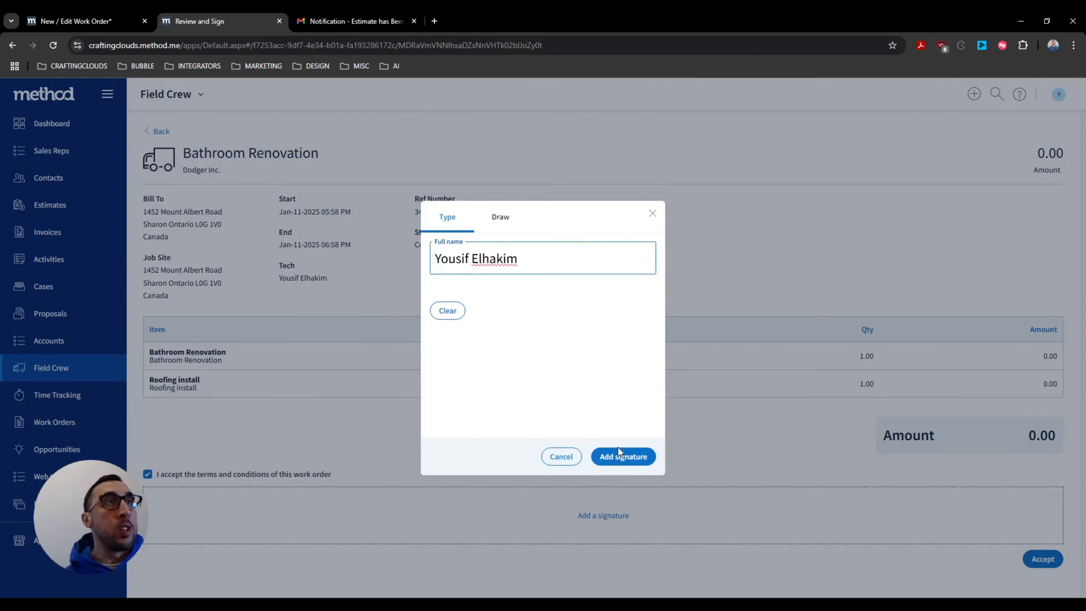
pyautogui.click(622, 456)
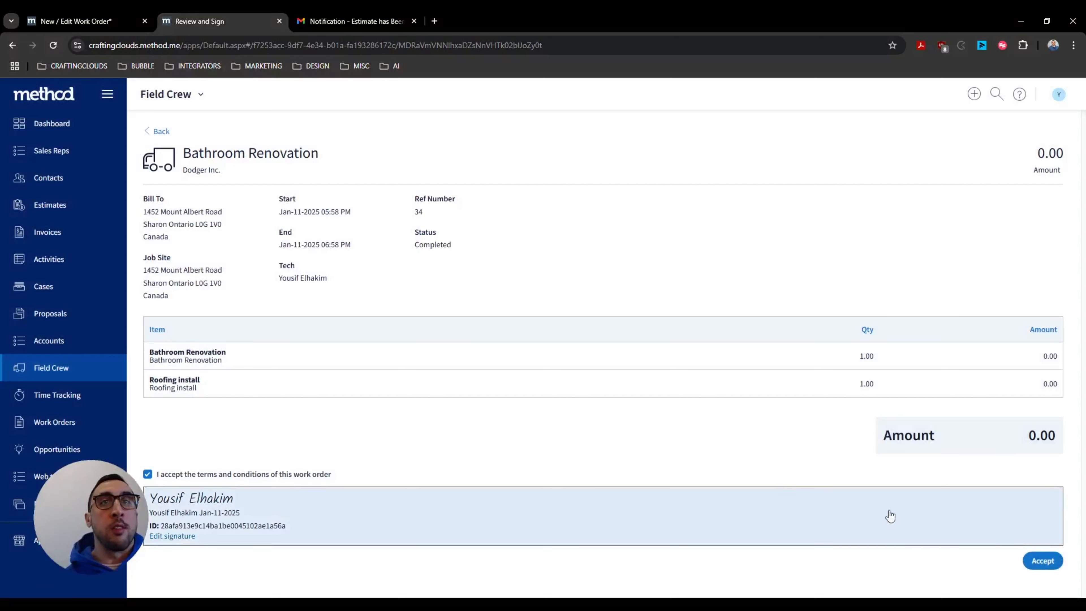
pyautogui.click(1043, 567)
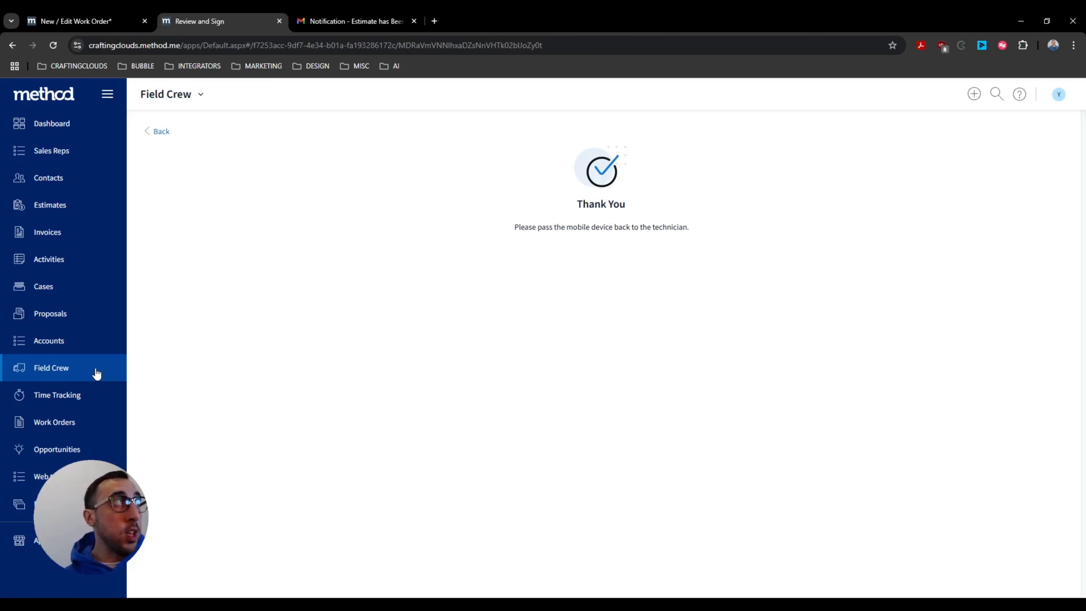
# - Create a new estimate for the customer Dodger Inc
pyautogui.click(64, 215)
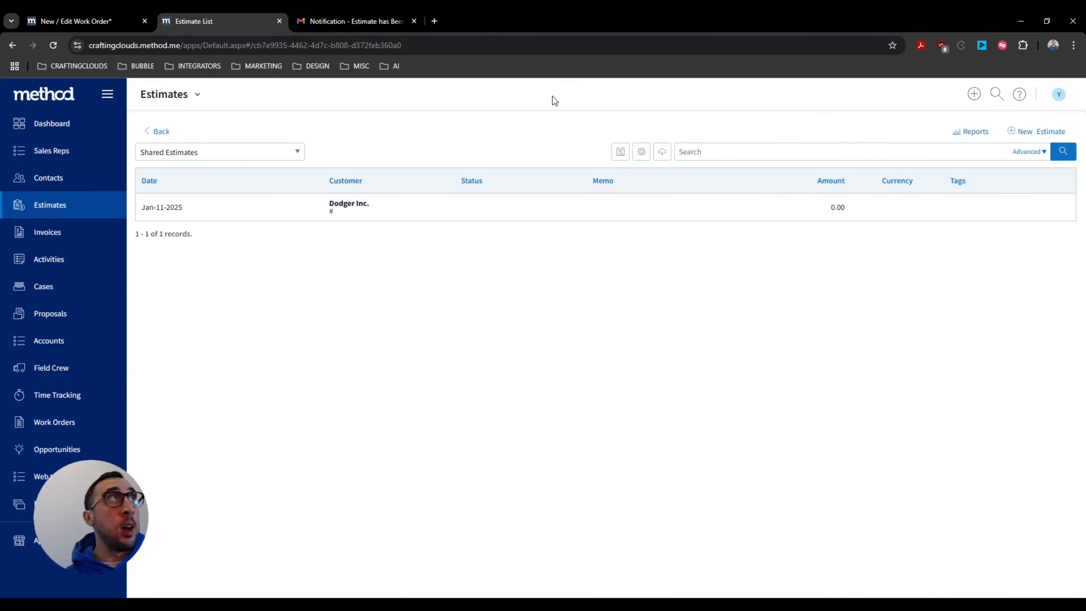
pyautogui.click(1018, 132)
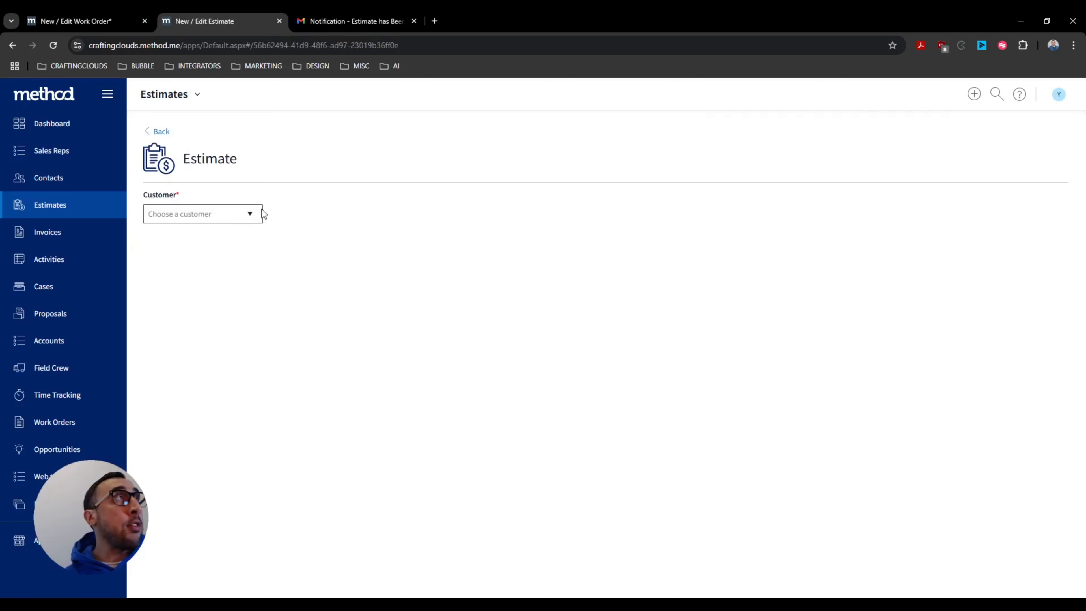
pyautogui.click(248, 216)
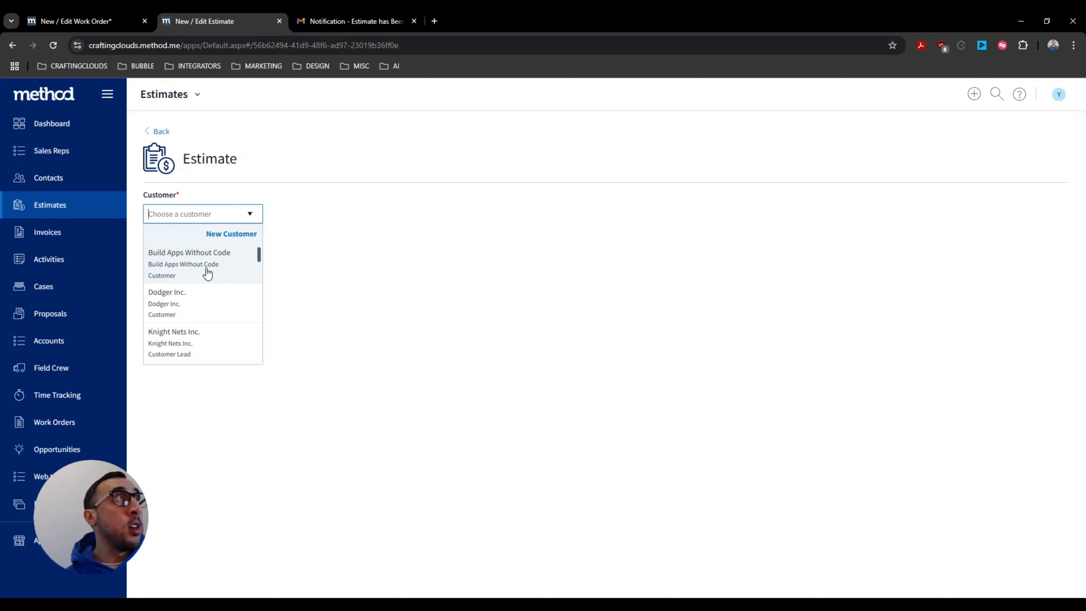
pyautogui.click(210, 298)
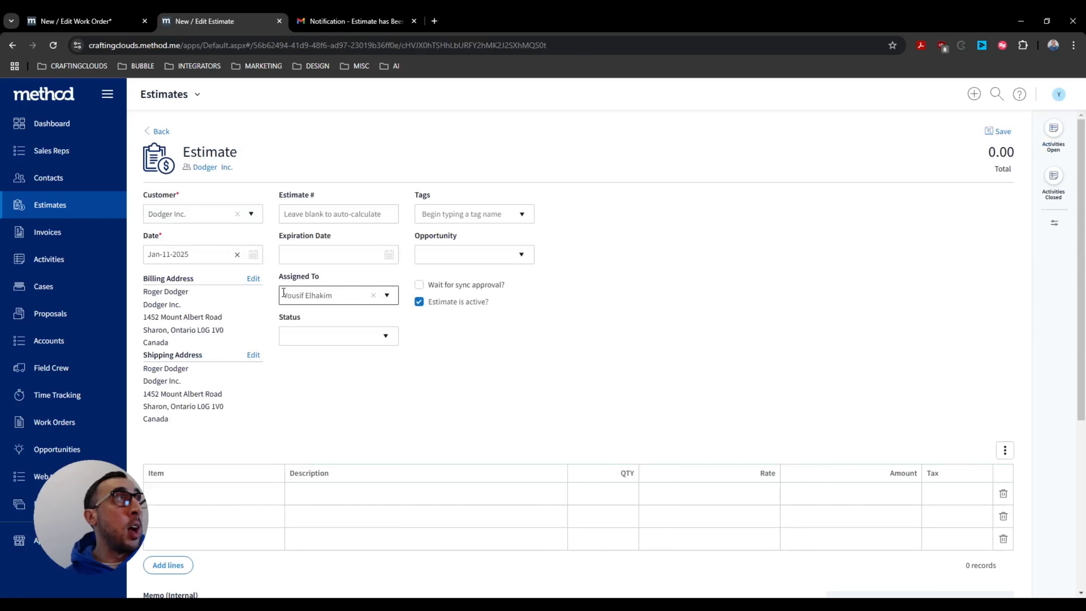
# - Add the Bathroom Renovation service as the estimate's first line item
pyautogui.click(269, 495)
pyautogui.click(269, 495)
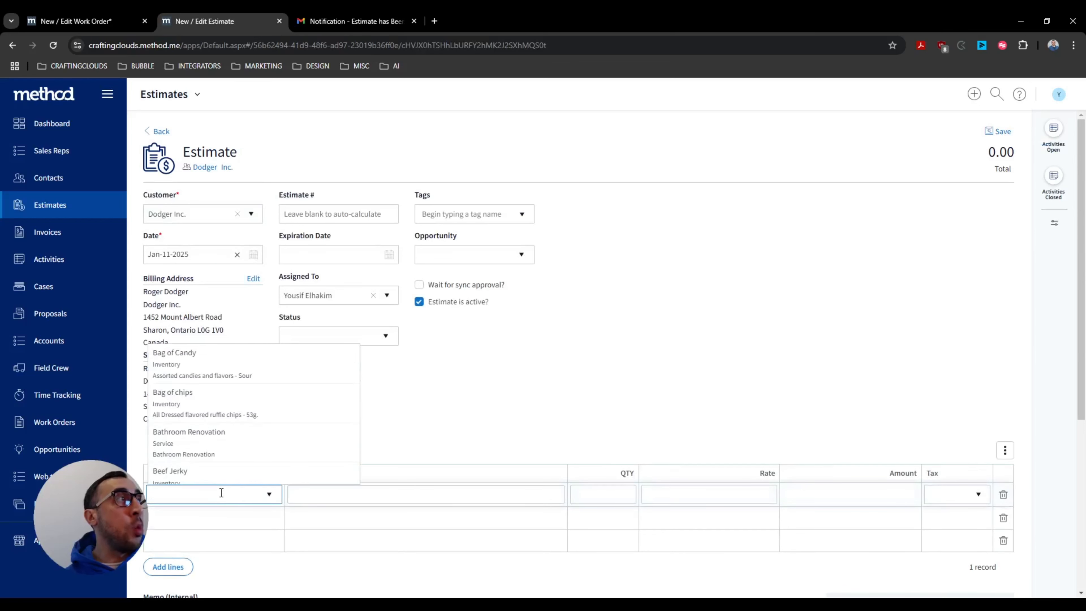
pyautogui.scroll(-1, 233, 402)
pyautogui.scroll(3, 234, 409)
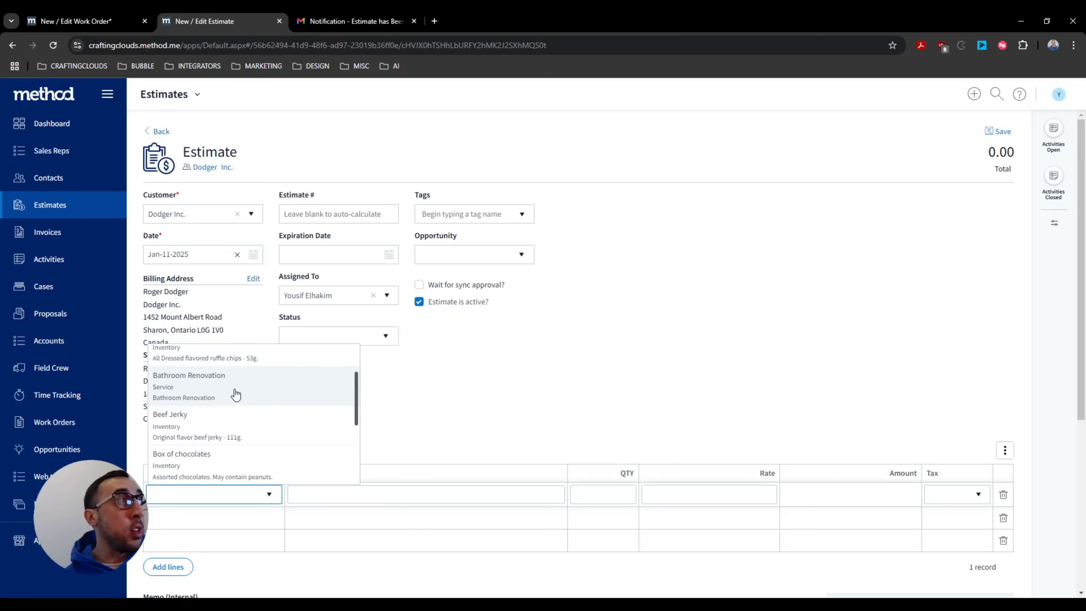
pyautogui.click(235, 394)
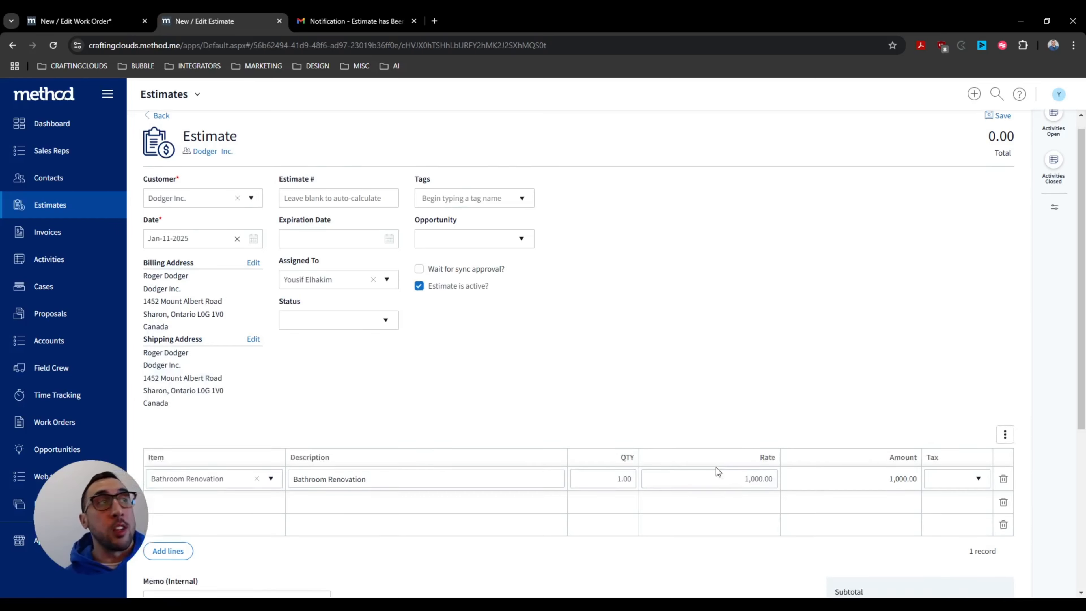
# - Add the Roofing install service as the second line item and save the estimate
pyautogui.scroll(-2, 717, 472)
pyautogui.click(276, 413)
pyautogui.click(274, 408)
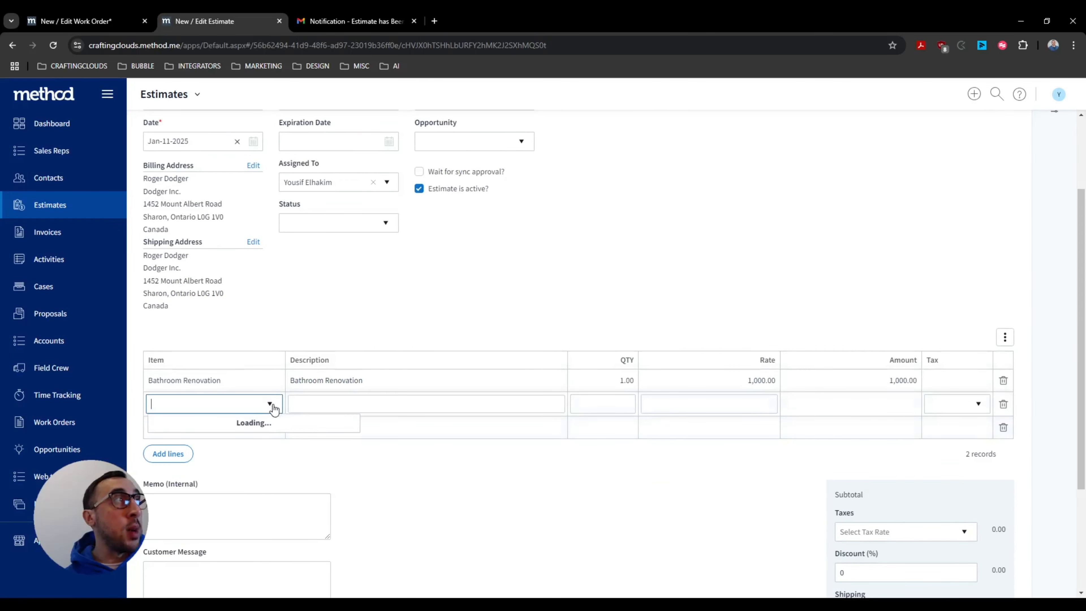
pyautogui.scroll(-4, 282, 478)
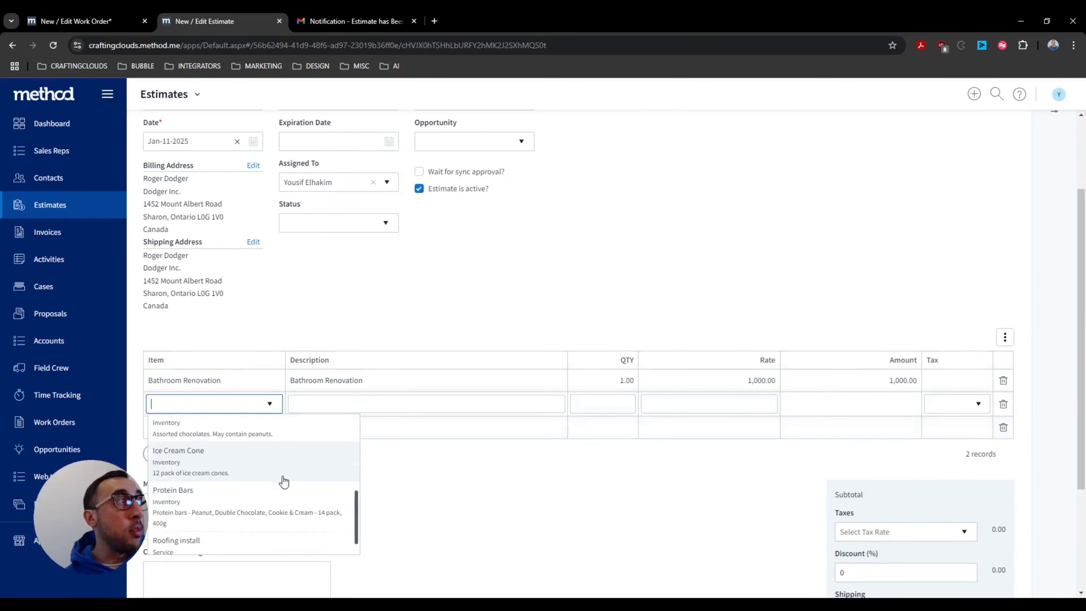
pyautogui.scroll(-2, 284, 480)
pyautogui.click(251, 534)
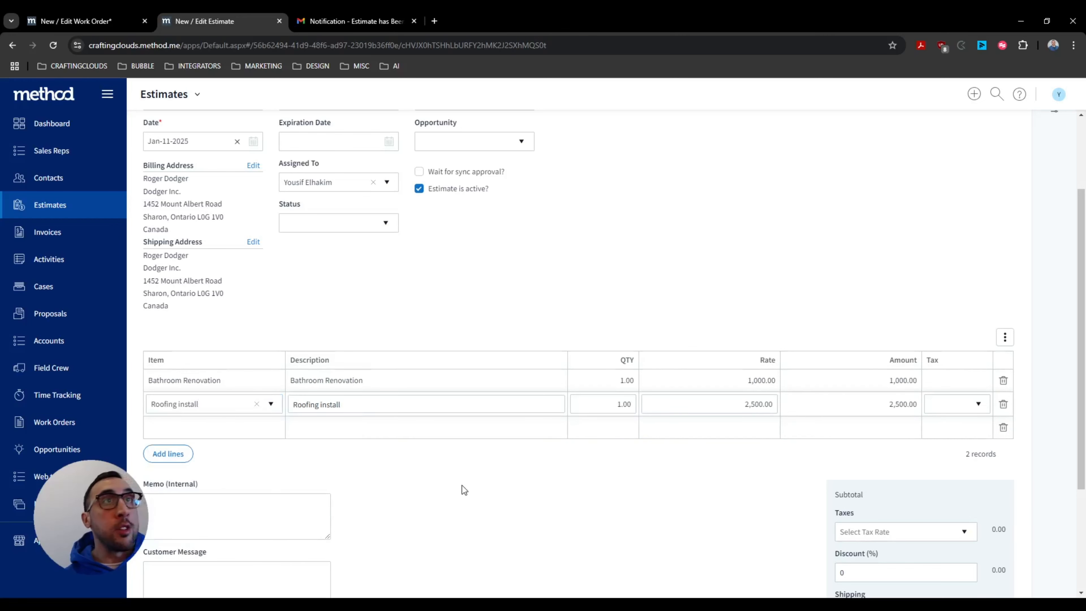
pyautogui.click(553, 462)
pyautogui.scroll(-4, 556, 462)
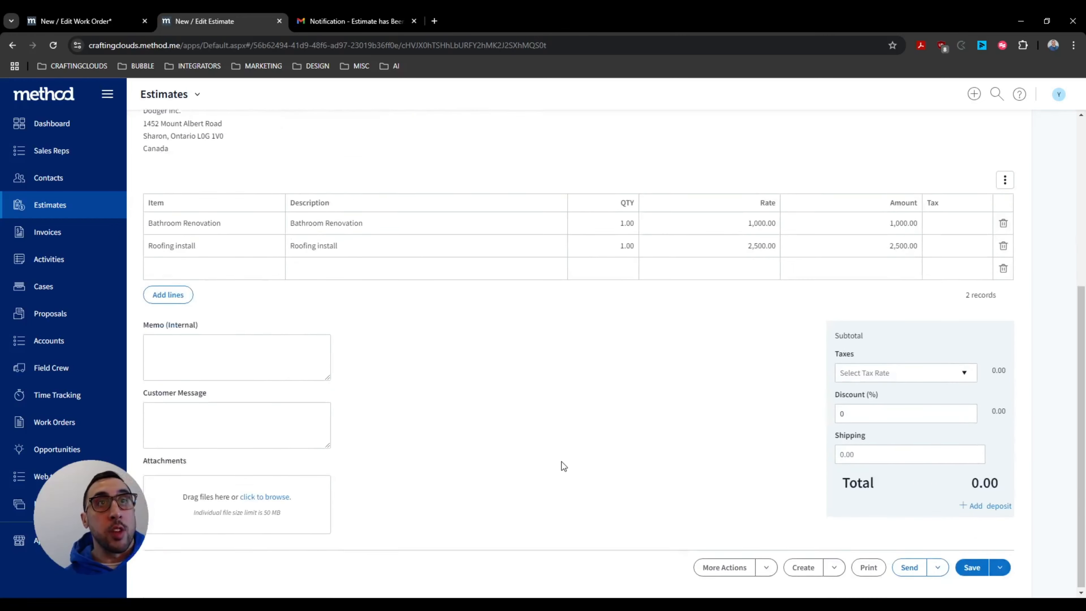
pyautogui.click(968, 565)
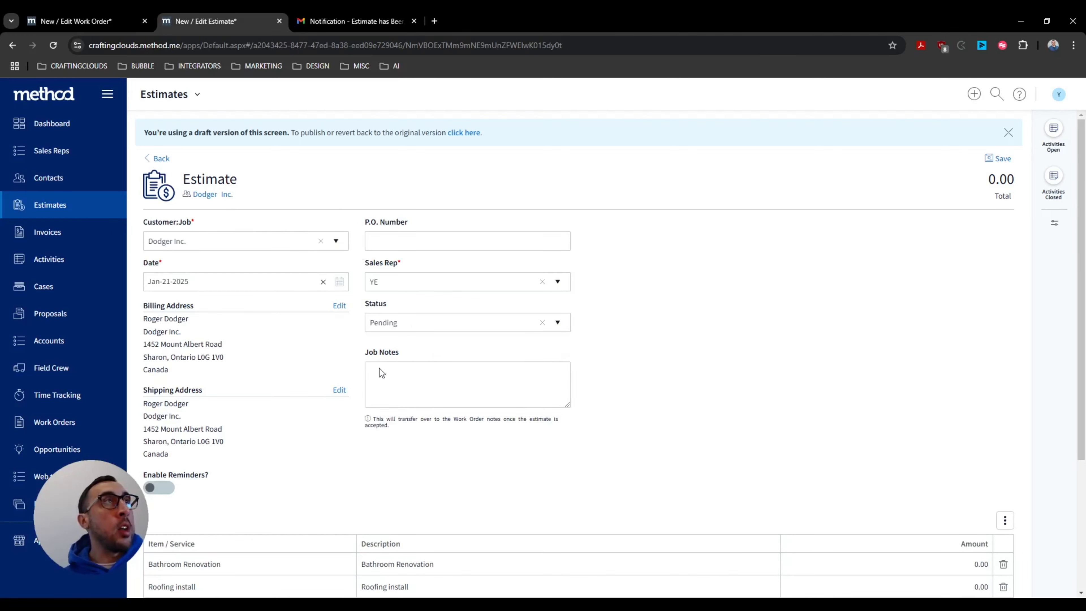
# - Review the Dodger Inc. estimate, then accept it and create a work order from it
pyautogui.scroll(-4, 380, 371)
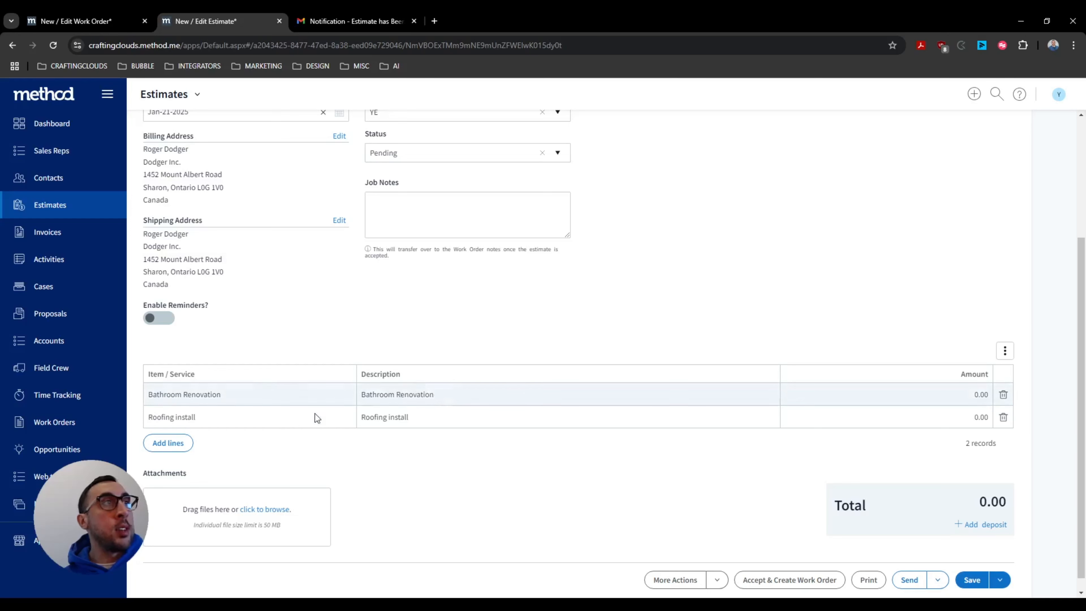
pyautogui.scroll(-1, 401, 411)
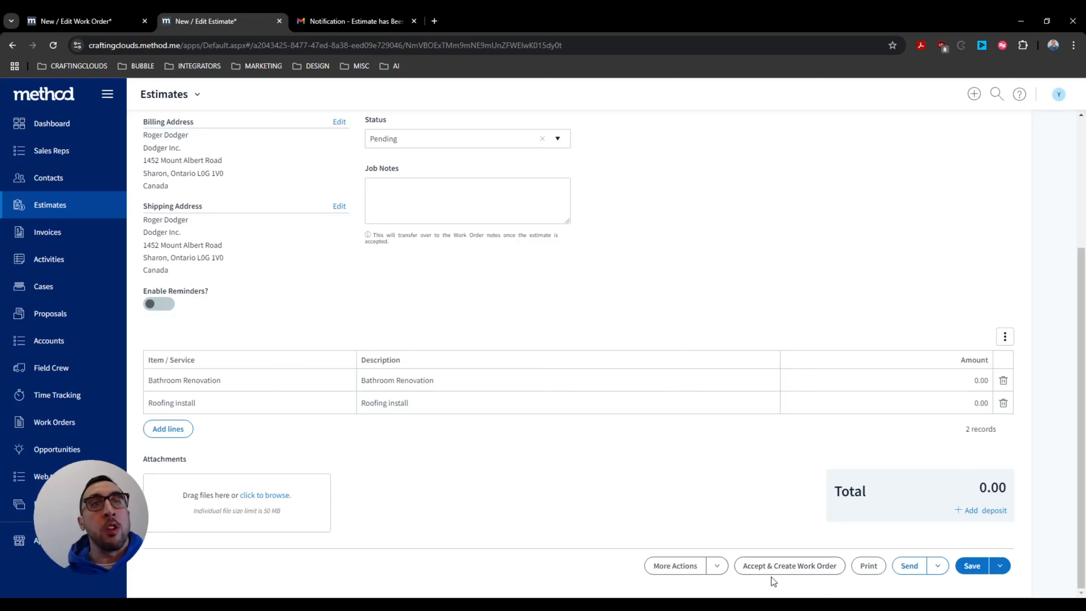
pyautogui.scroll(5, 776, 575)
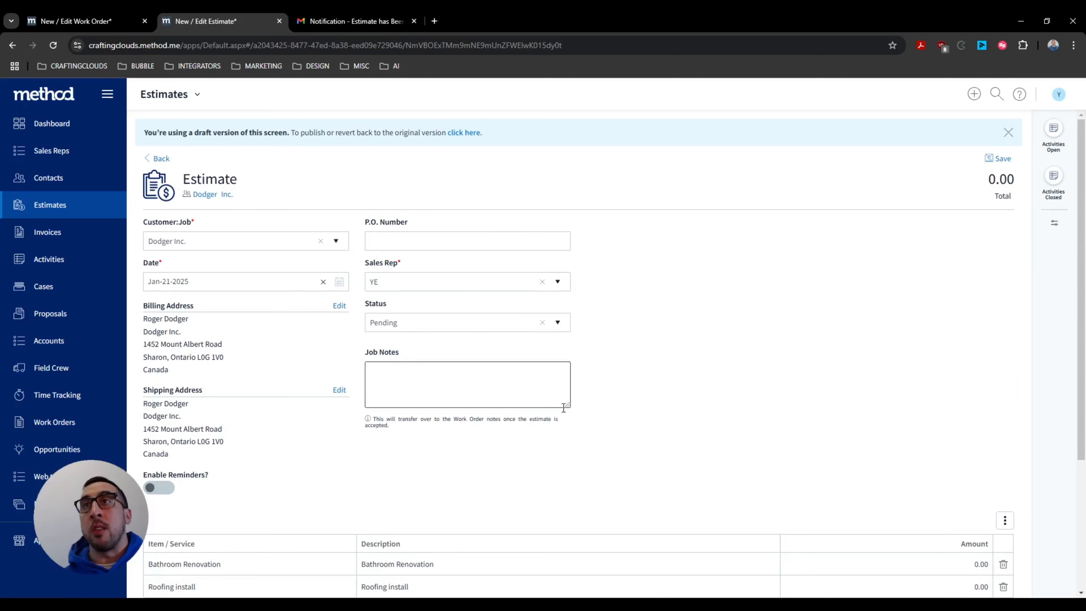
pyautogui.scroll(-5, 565, 413)
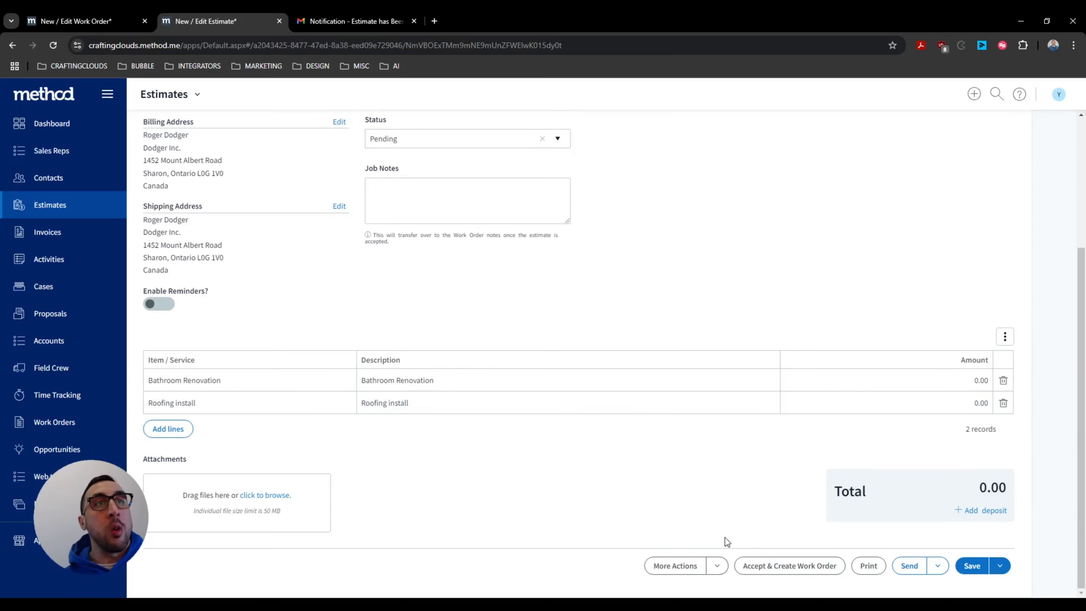
pyautogui.scroll(4, 732, 545)
pyautogui.scroll(-4, 732, 545)
pyautogui.click(789, 566)
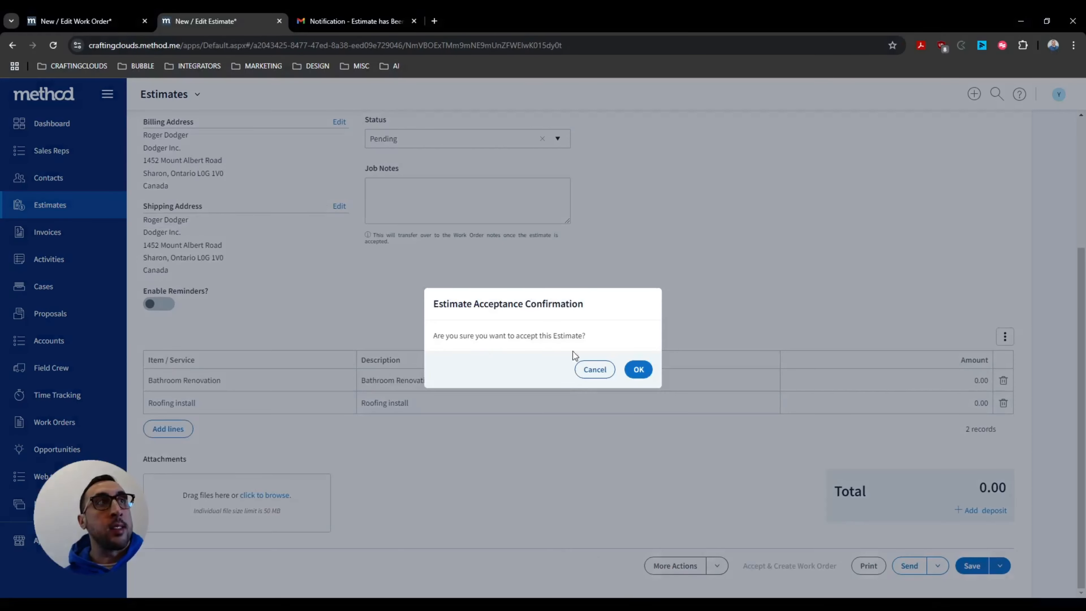
pyautogui.click(638, 369)
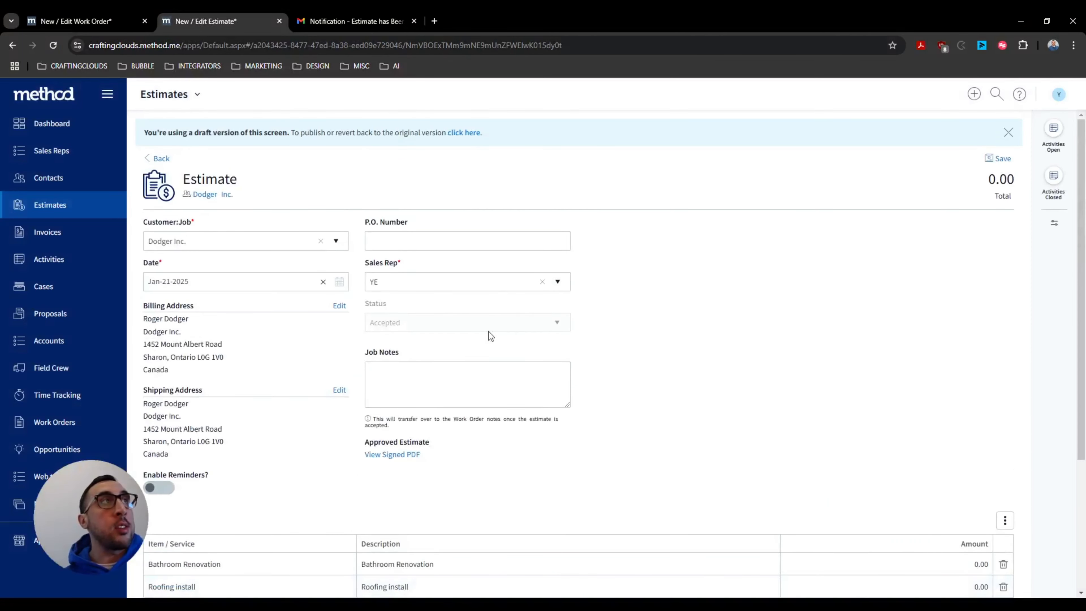
# - Open the Dodger Inc. work order from the work order waiting list
pyautogui.click(441, 374)
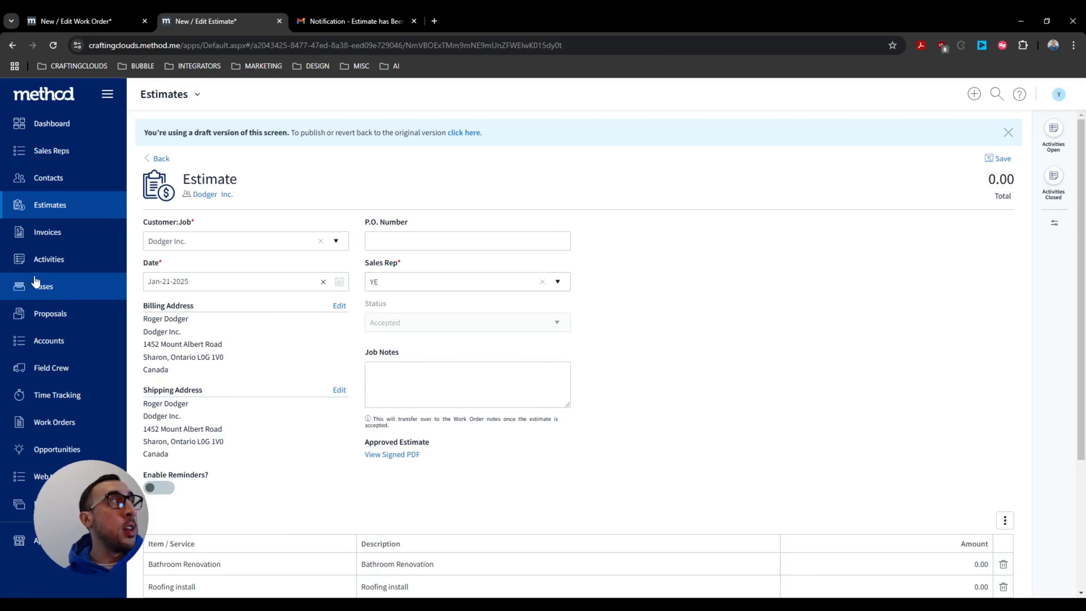
pyautogui.click(66, 423)
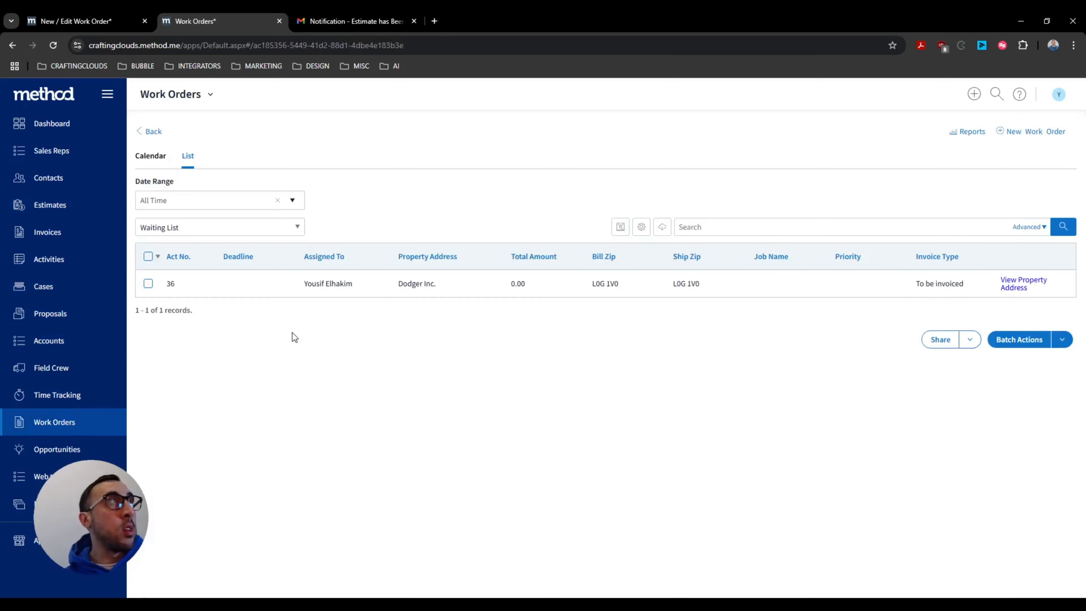
pyautogui.click(366, 283)
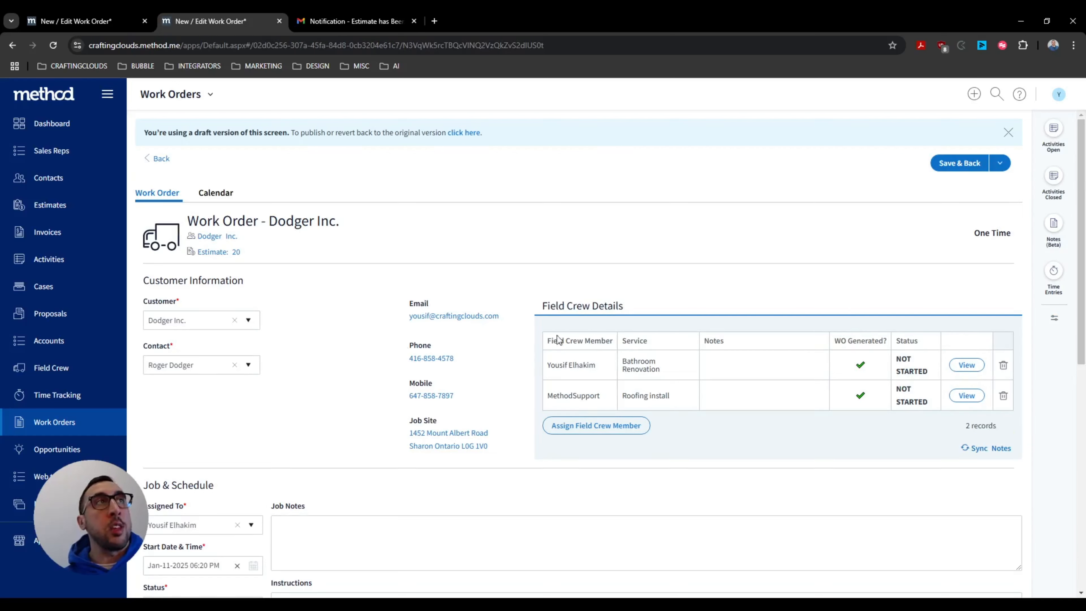
# - Examine the work order's Field Crew Details, job and schedule fields, and service details
pyautogui.moveTo(540, 302); pyautogui.dragTo(644, 305)
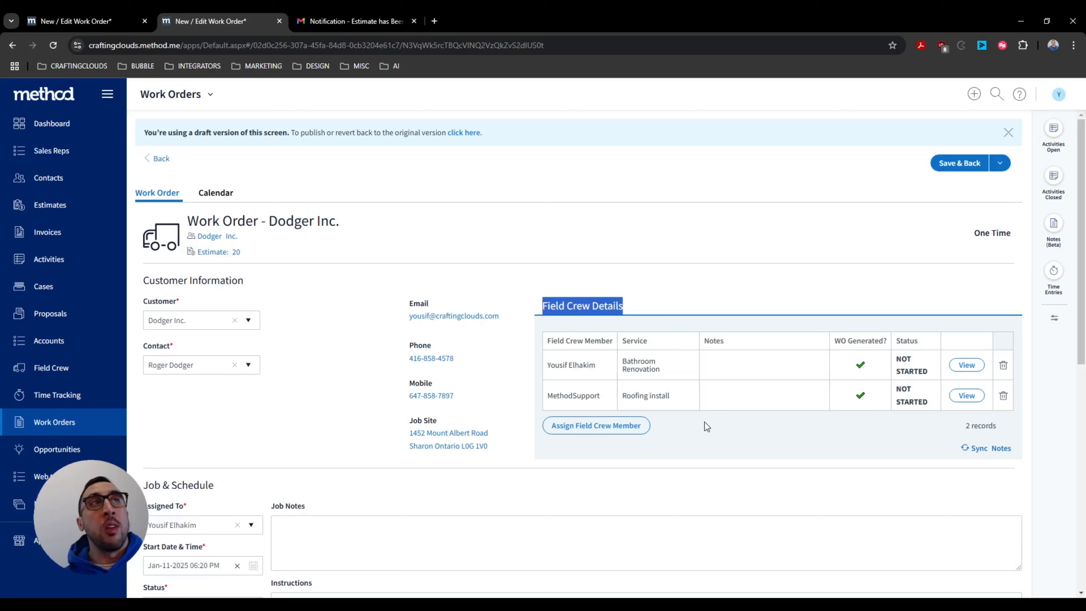
pyautogui.click(650, 292)
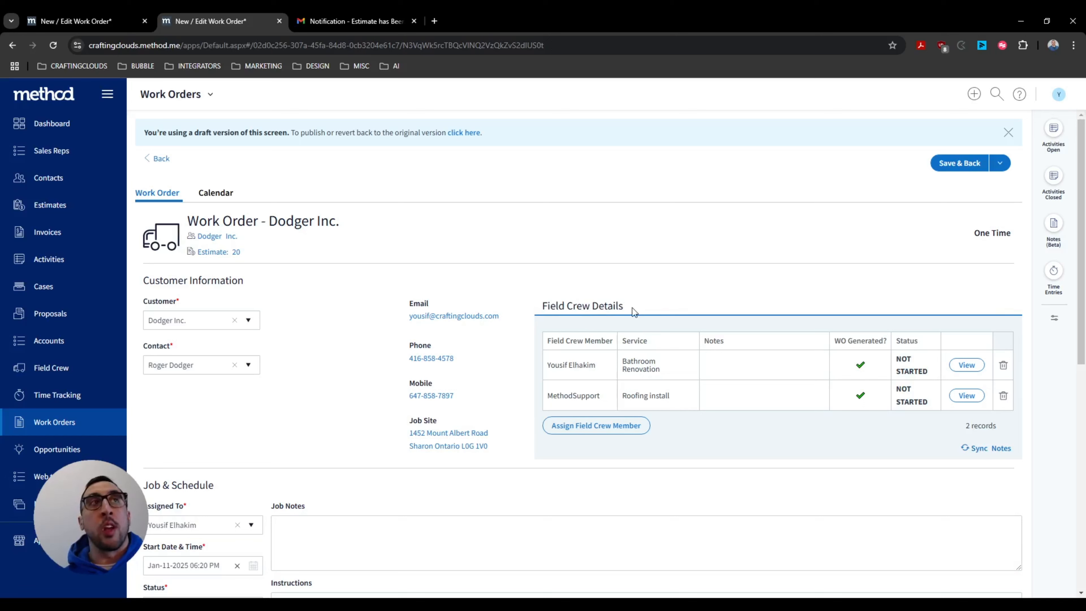
pyautogui.moveTo(631, 307); pyautogui.dragTo(542, 307)
pyautogui.click(544, 305)
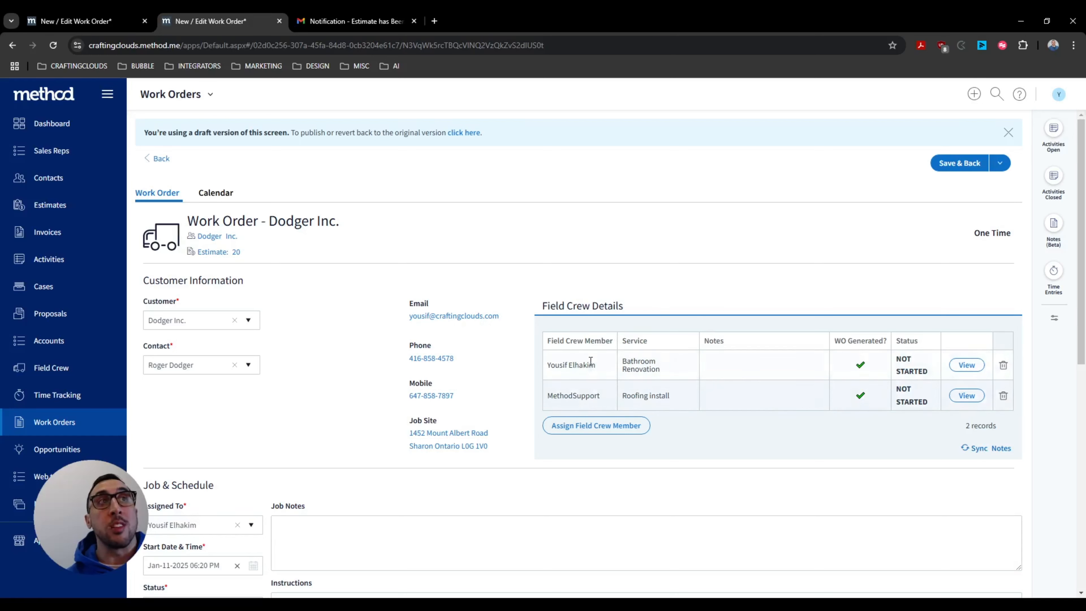
pyautogui.scroll(-4, 410, 316)
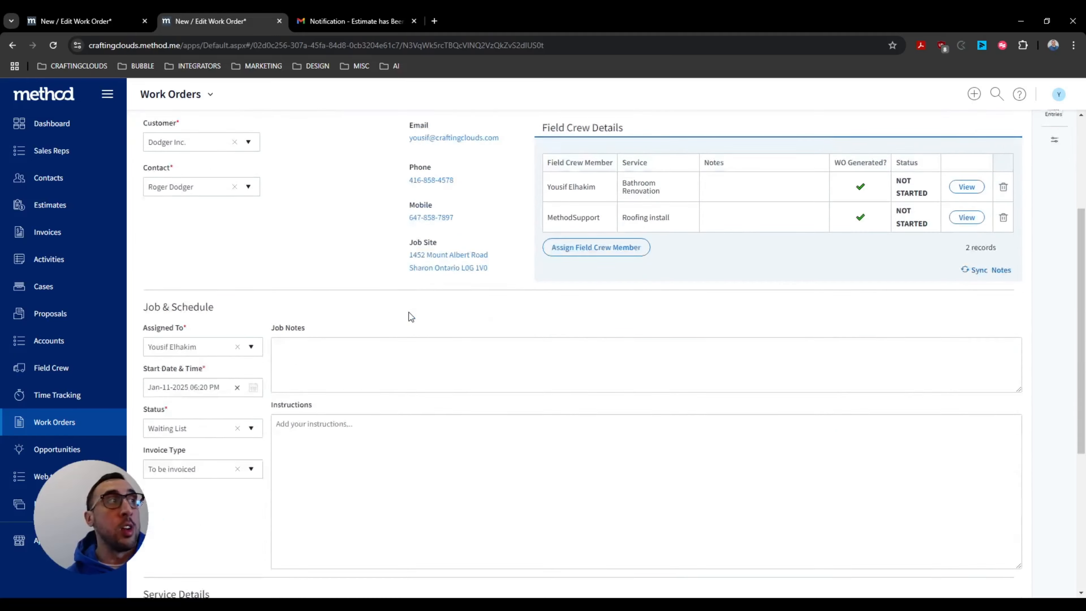
pyautogui.scroll(-5, 420, 284)
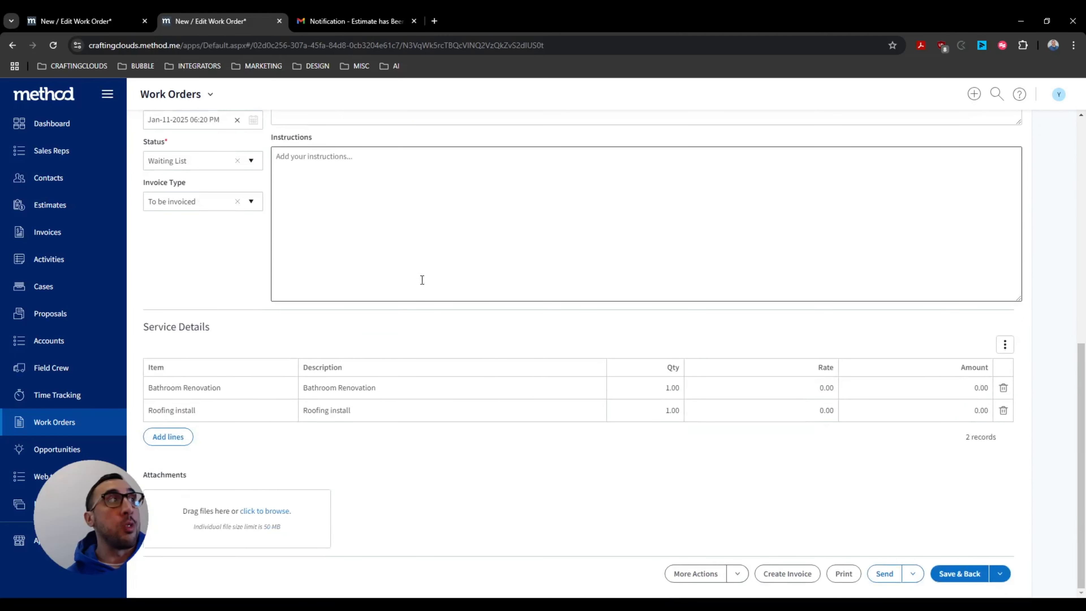
pyautogui.scroll(4, 420, 280)
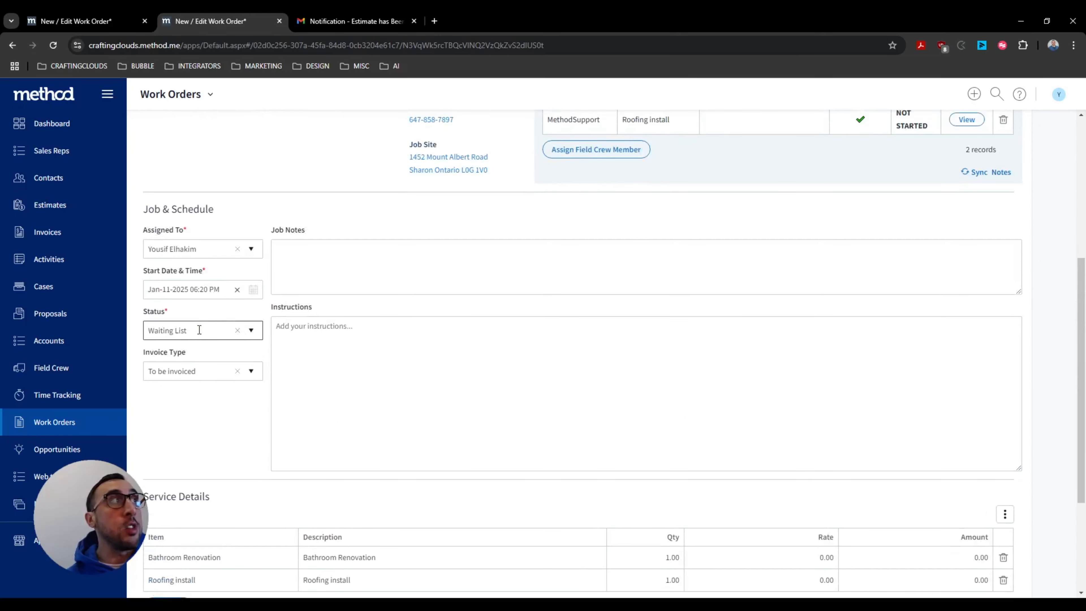
pyautogui.scroll(-4, 431, 369)
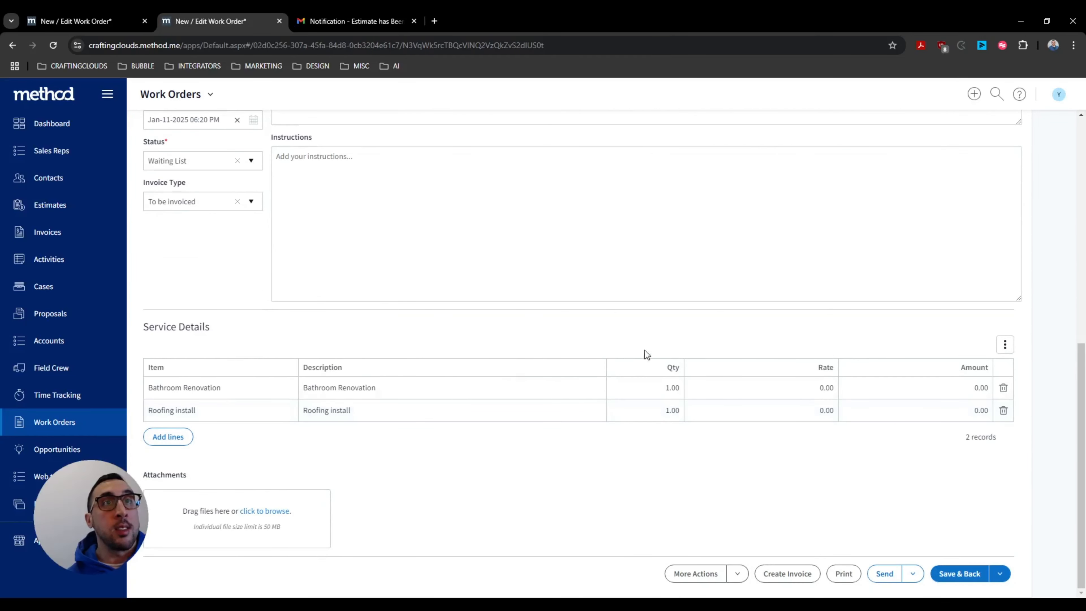
pyautogui.scroll(10, 616, 391)
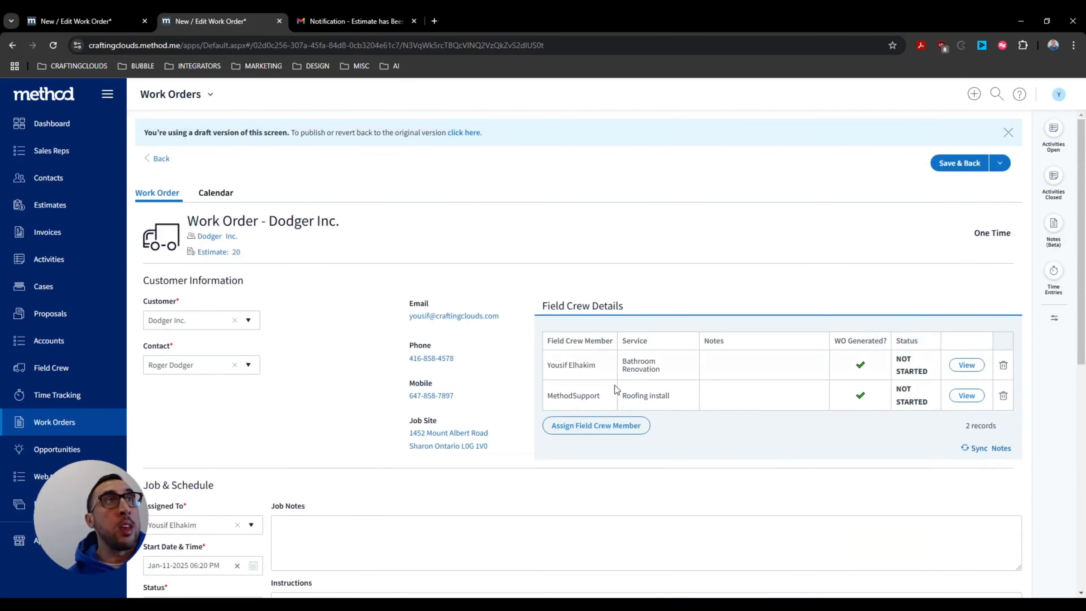
pyautogui.scroll(-1, 429, 339)
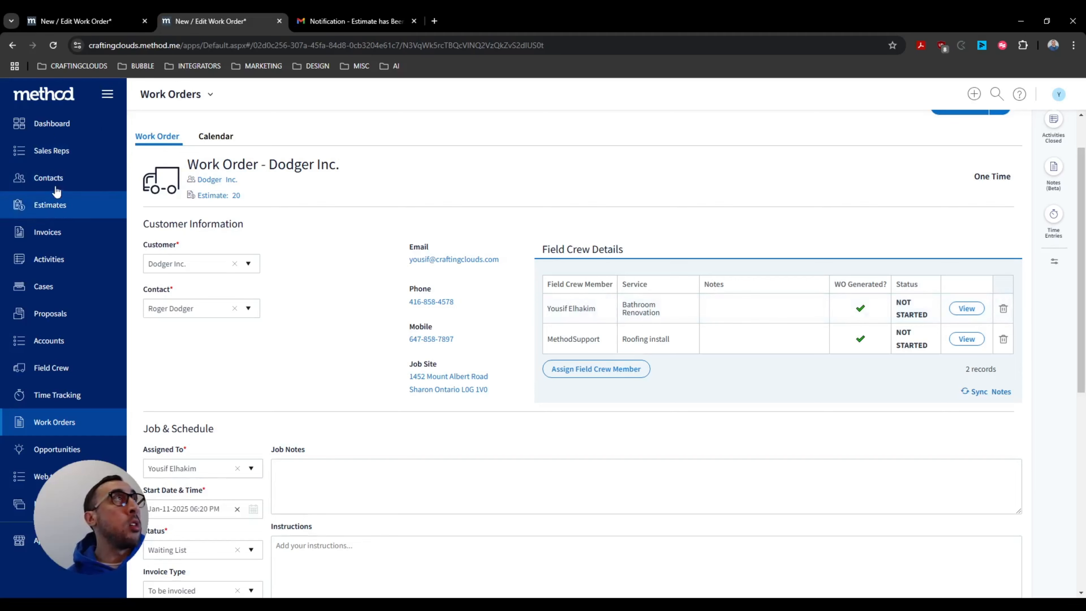
# - Open the Field Crew app's preferences and show its crew member and service assignments
pyautogui.click(49, 123)
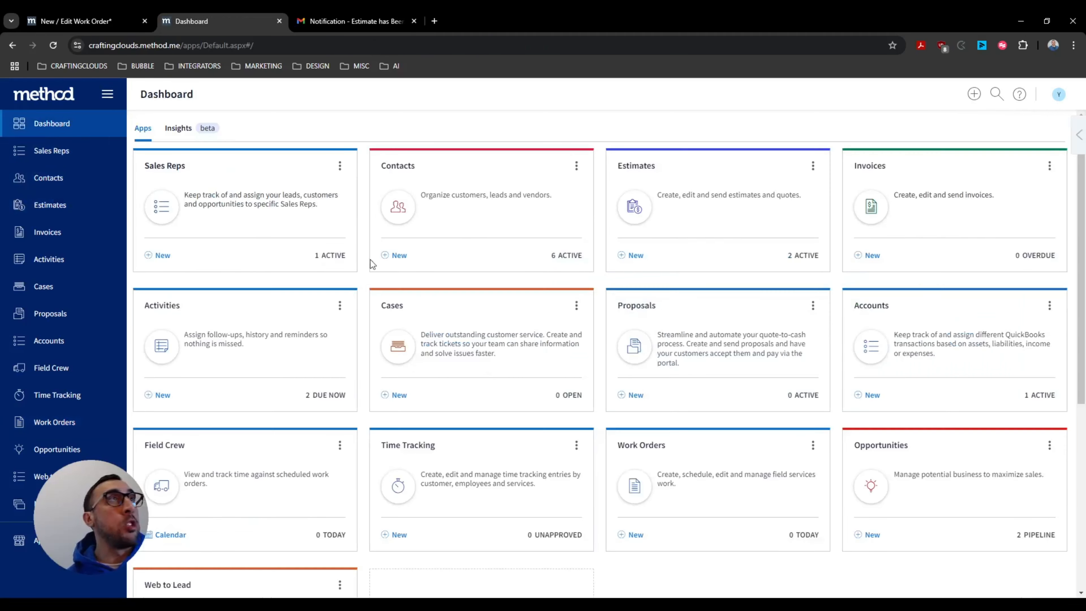
pyautogui.scroll(-3, 493, 276)
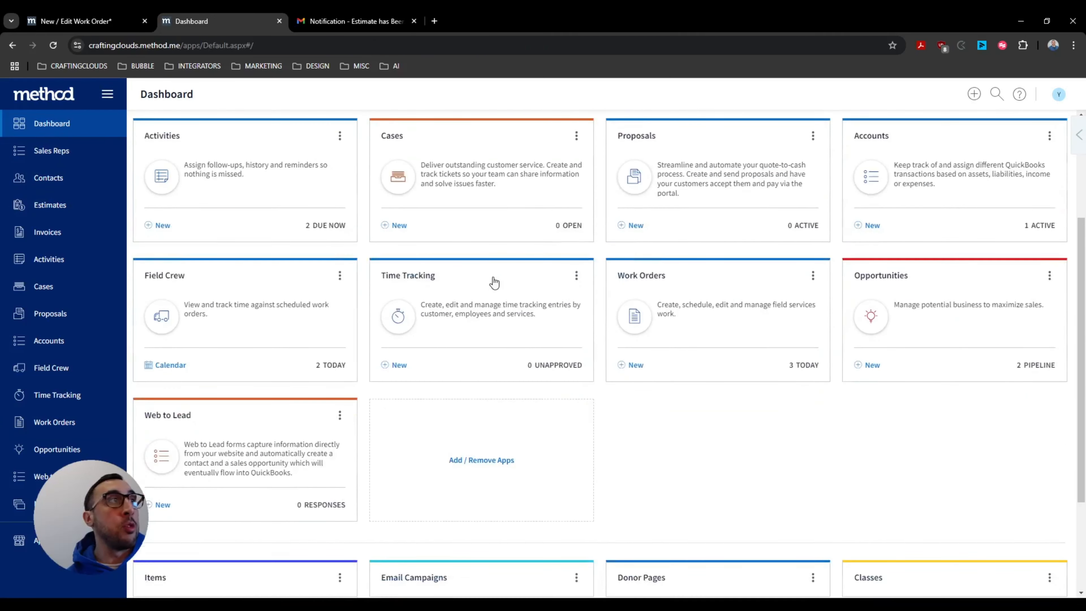
pyautogui.click(340, 276)
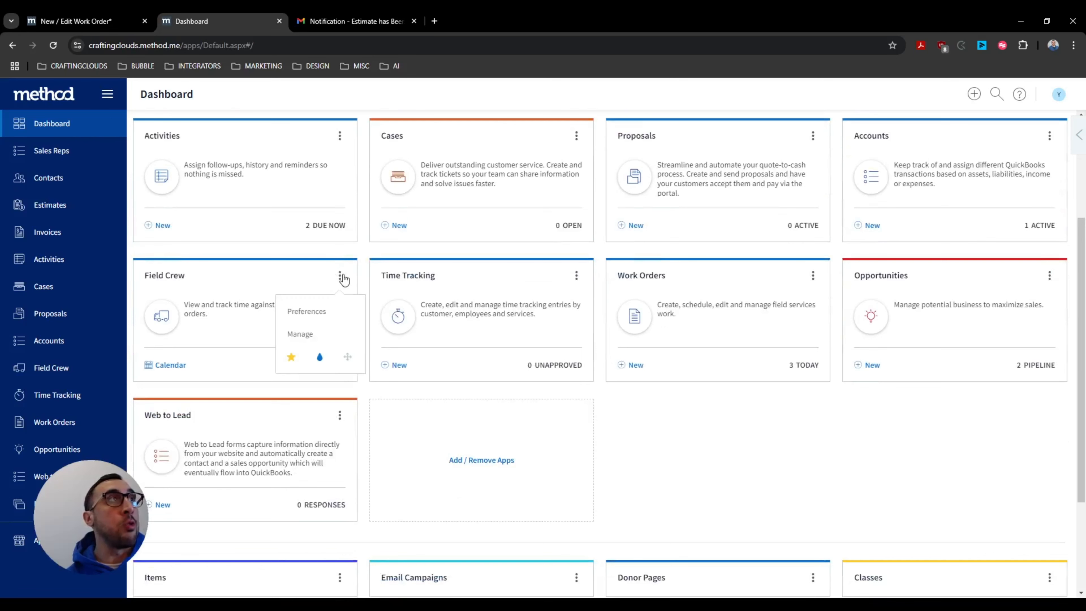
pyautogui.click(321, 311)
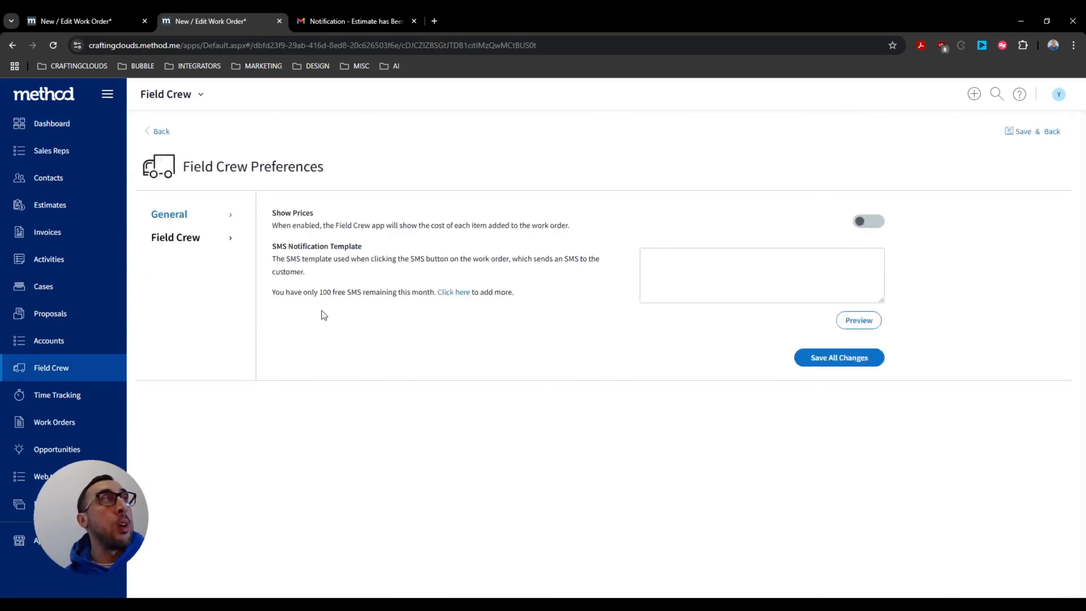
pyautogui.click(208, 246)
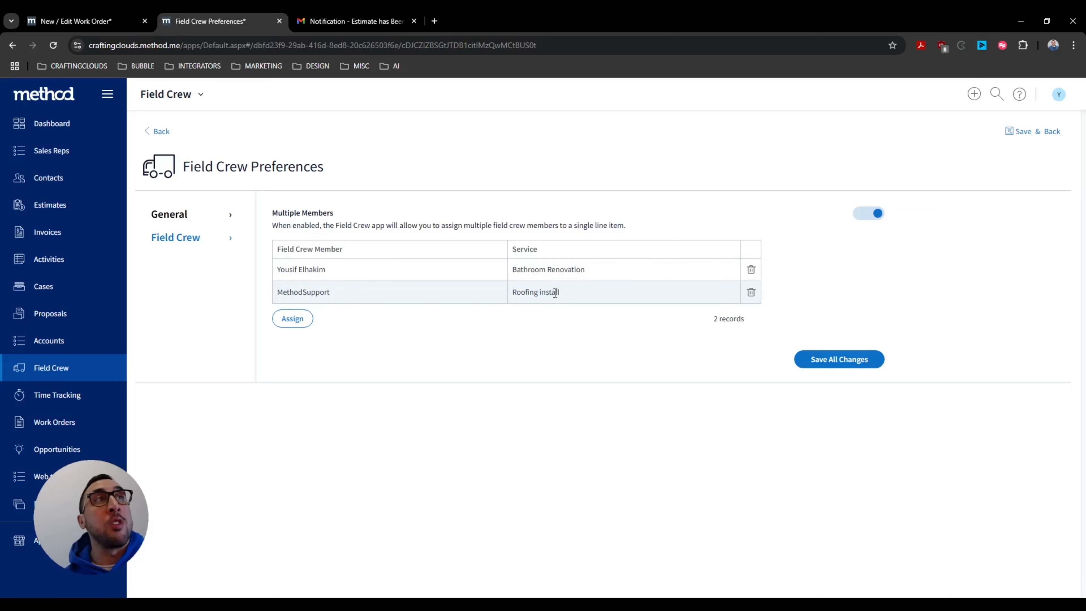
# - Start an extra Field Crew assignment, choose its crew member, and show the available services without picking one
pyautogui.click(293, 318)
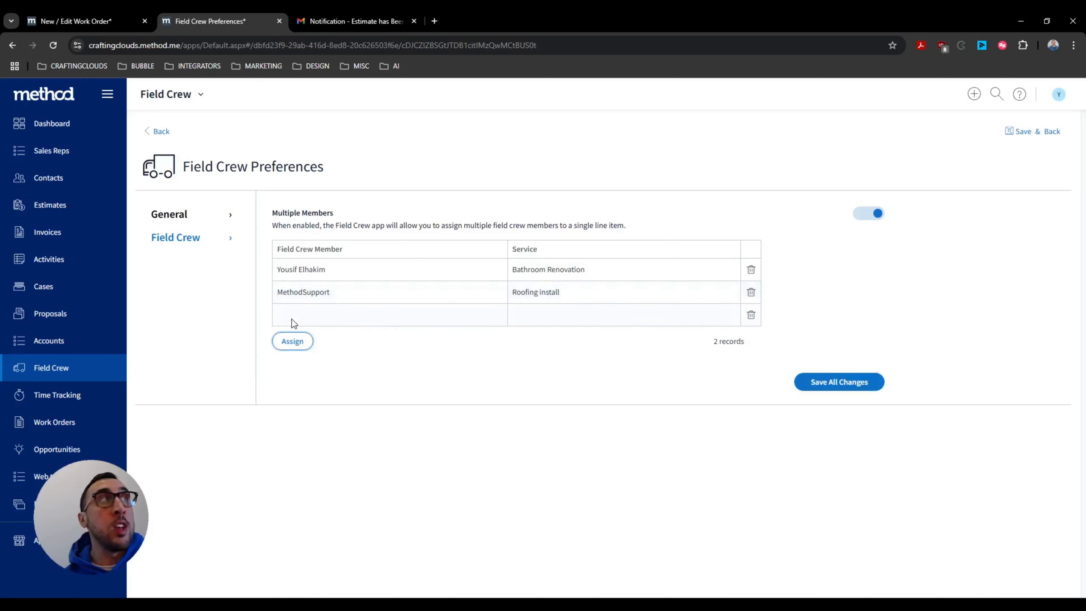
pyautogui.click(294, 343)
pyautogui.click(314, 317)
pyautogui.click(491, 315)
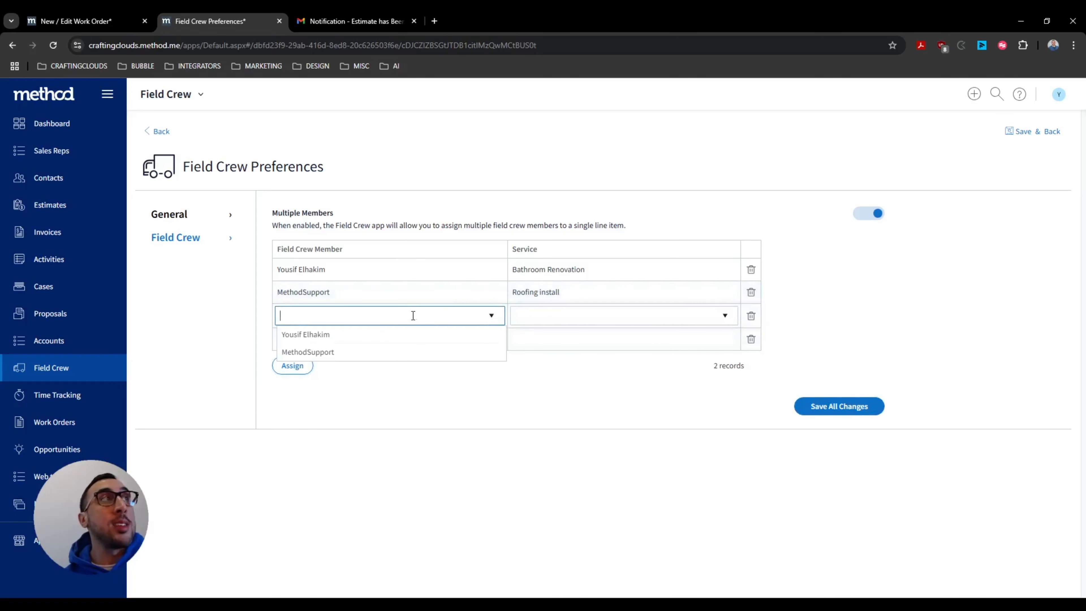
pyautogui.click(390, 341)
pyautogui.click(553, 315)
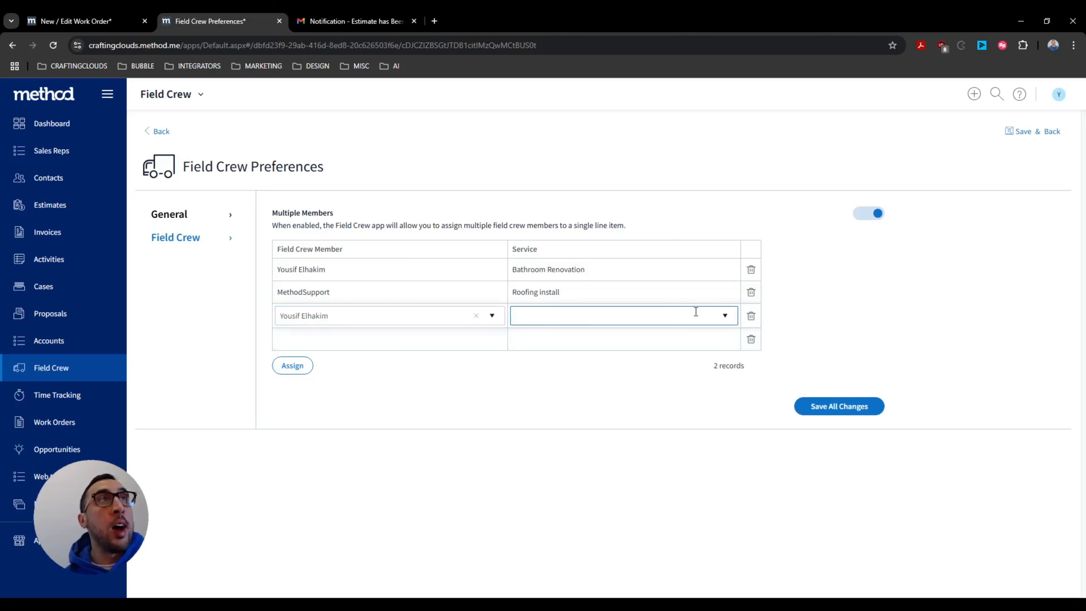
pyautogui.click(724, 316)
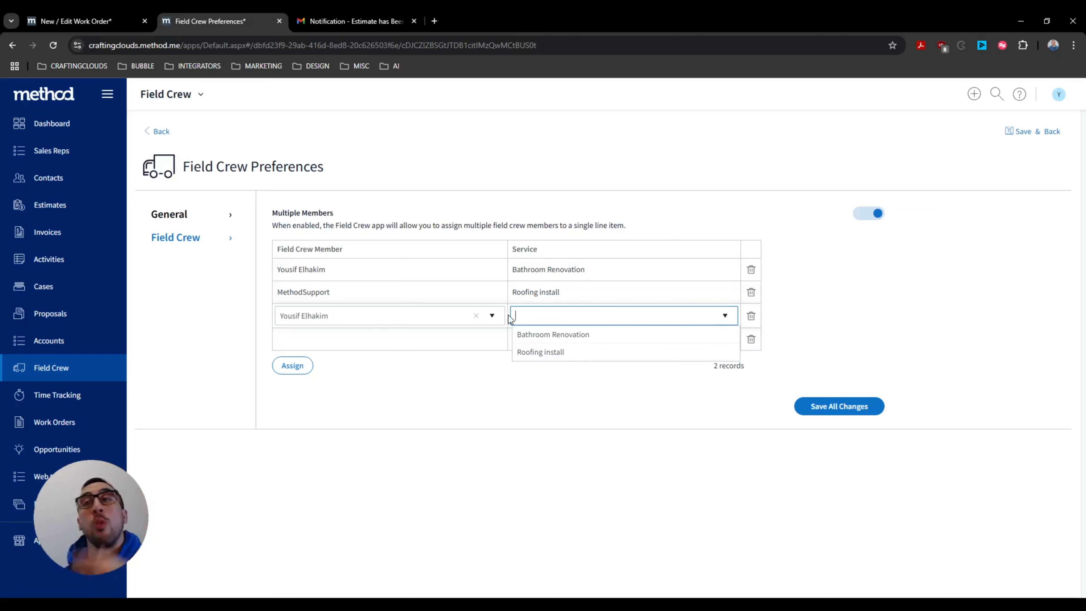
pyautogui.click(468, 406)
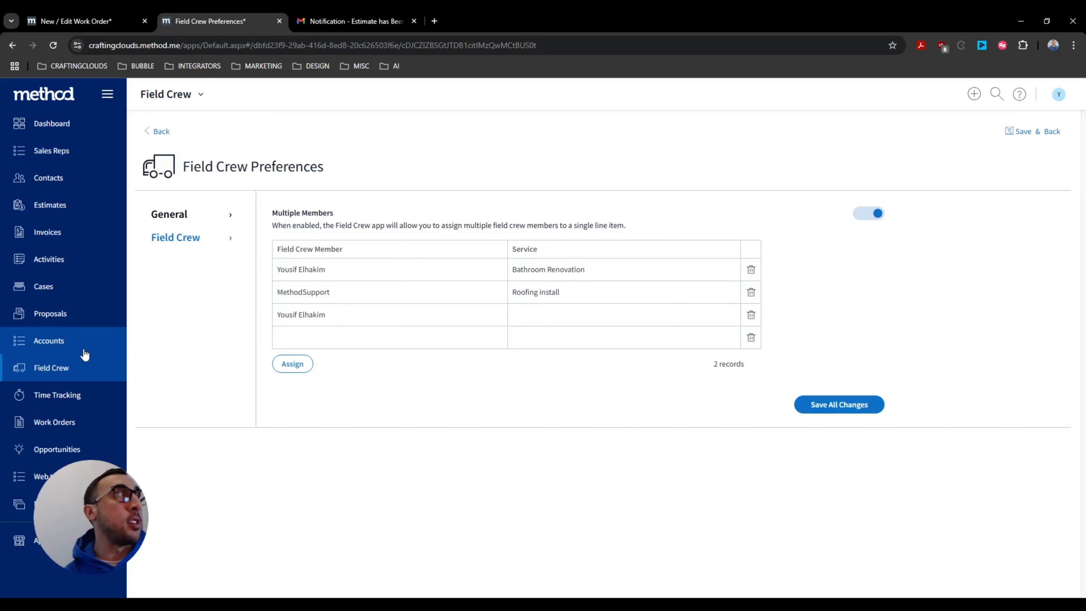
# - Reopen the Dodger Inc. work order from the waiting list and examine its Field Crew Details and Service Details
pyautogui.click(72, 423)
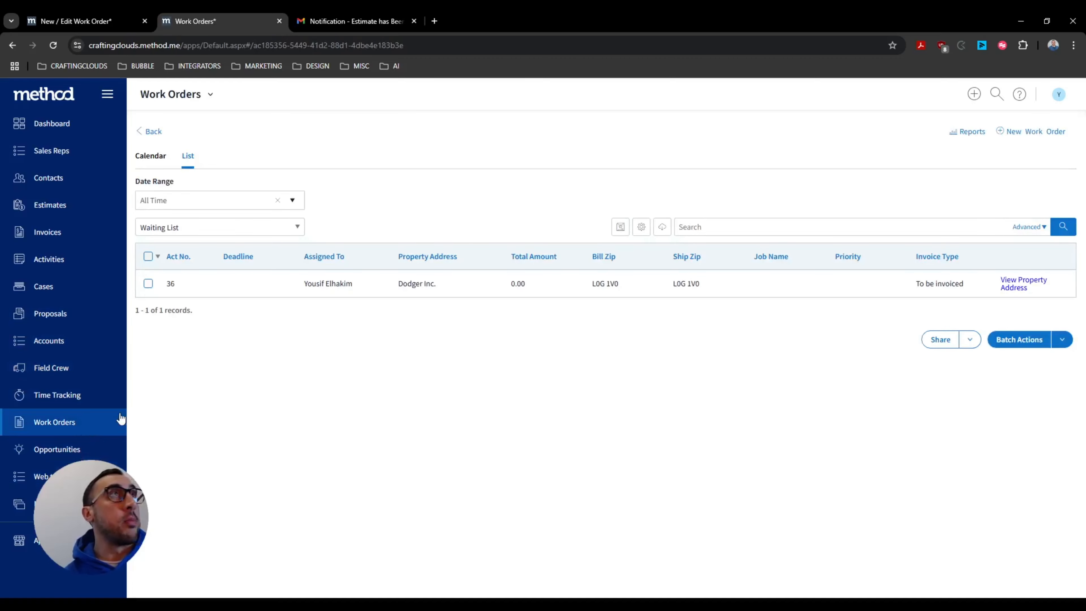
pyautogui.click(247, 294)
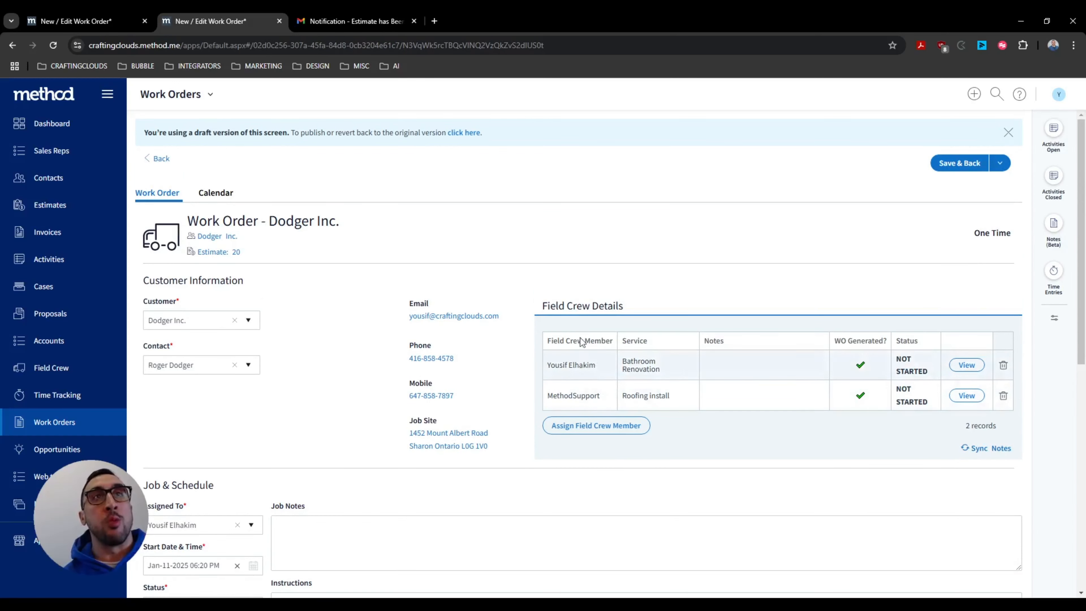
pyautogui.scroll(-5, 497, 378)
pyautogui.scroll(4, 502, 404)
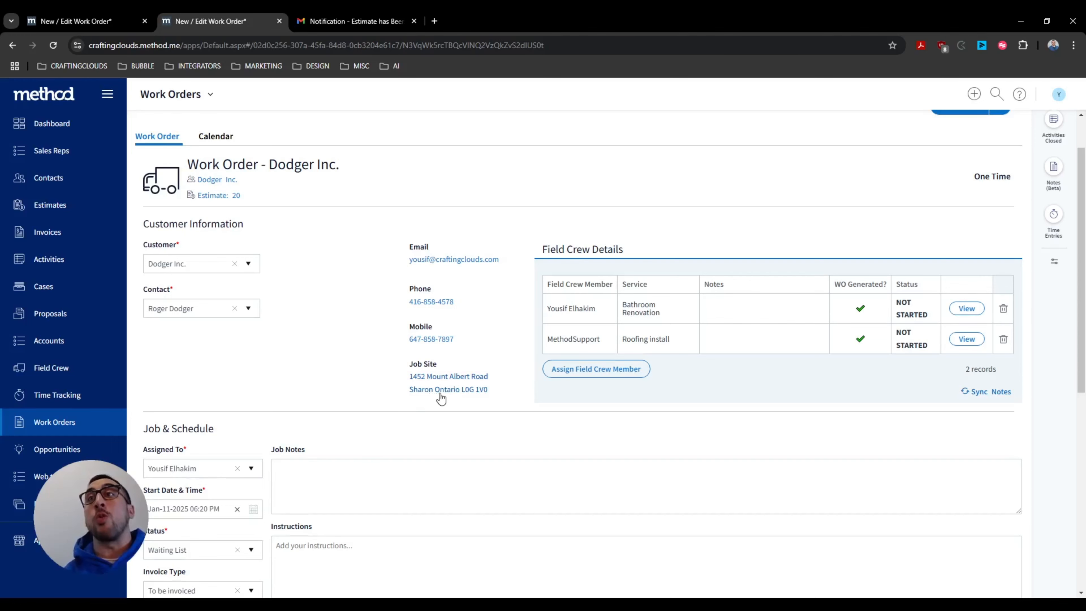
pyautogui.scroll(-8, 444, 400)
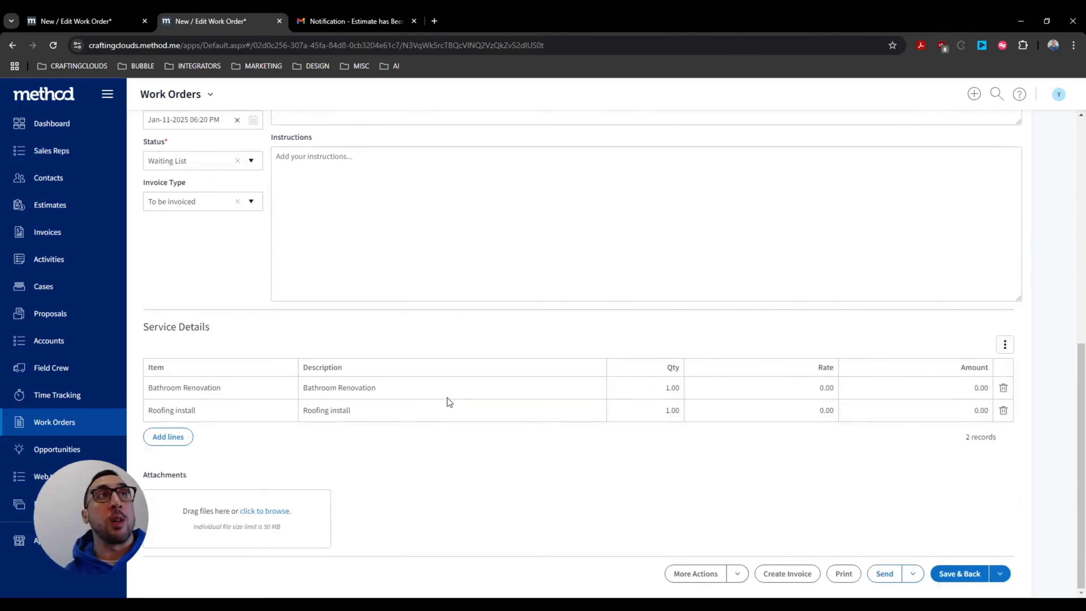
pyautogui.scroll(10, 357, 411)
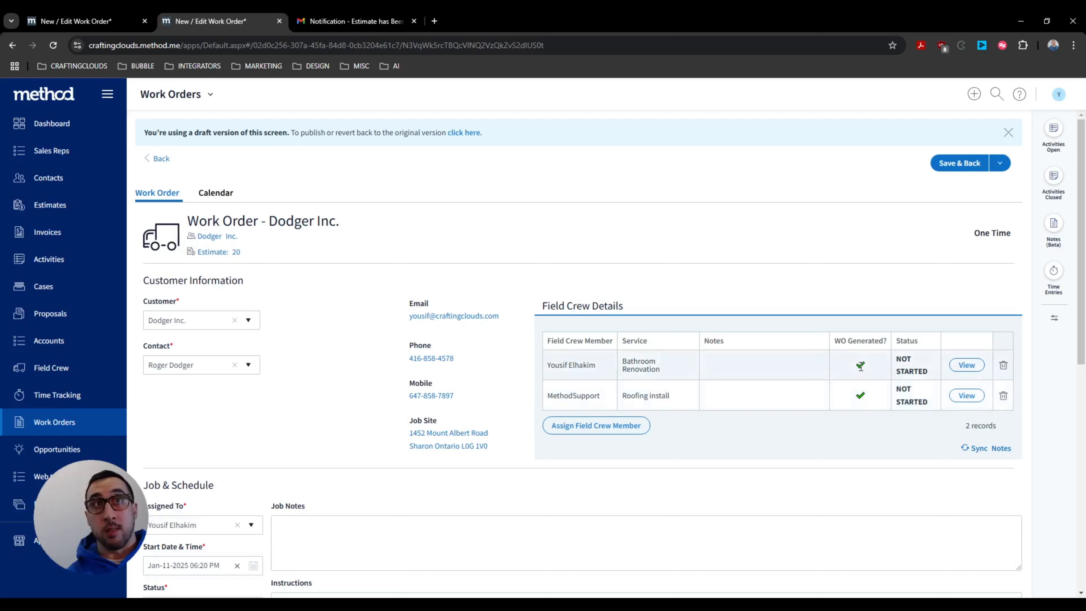
pyautogui.click(907, 359)
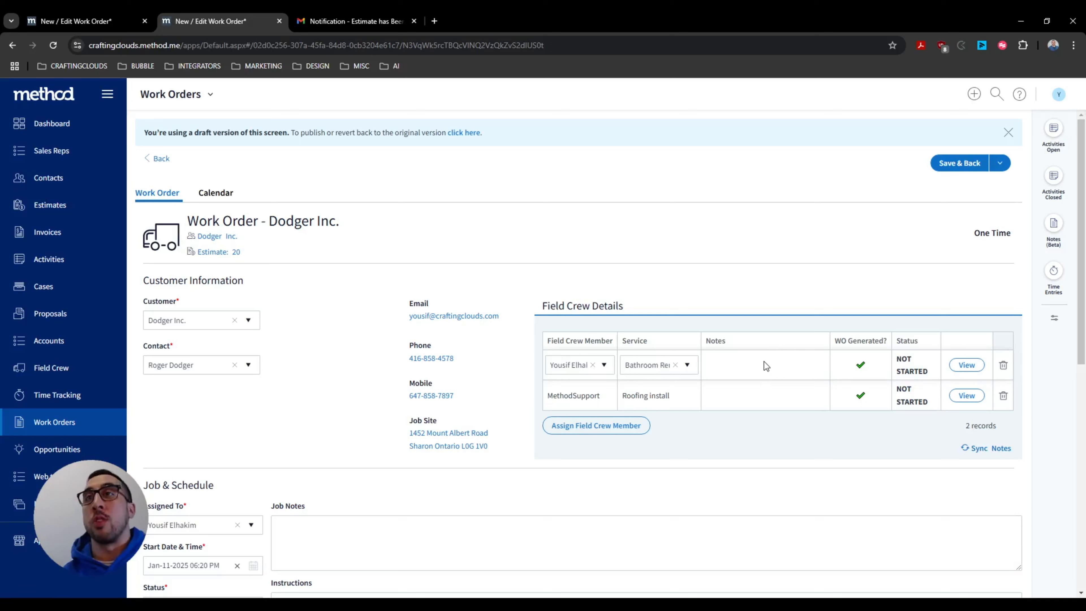
pyautogui.click(731, 283)
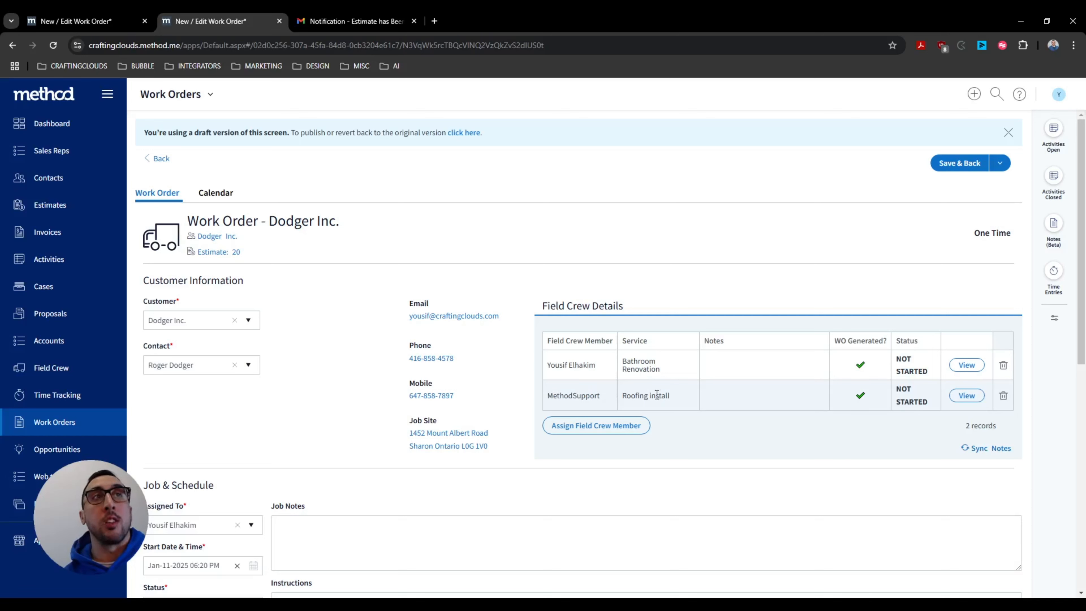
pyautogui.scroll(-3, 665, 389)
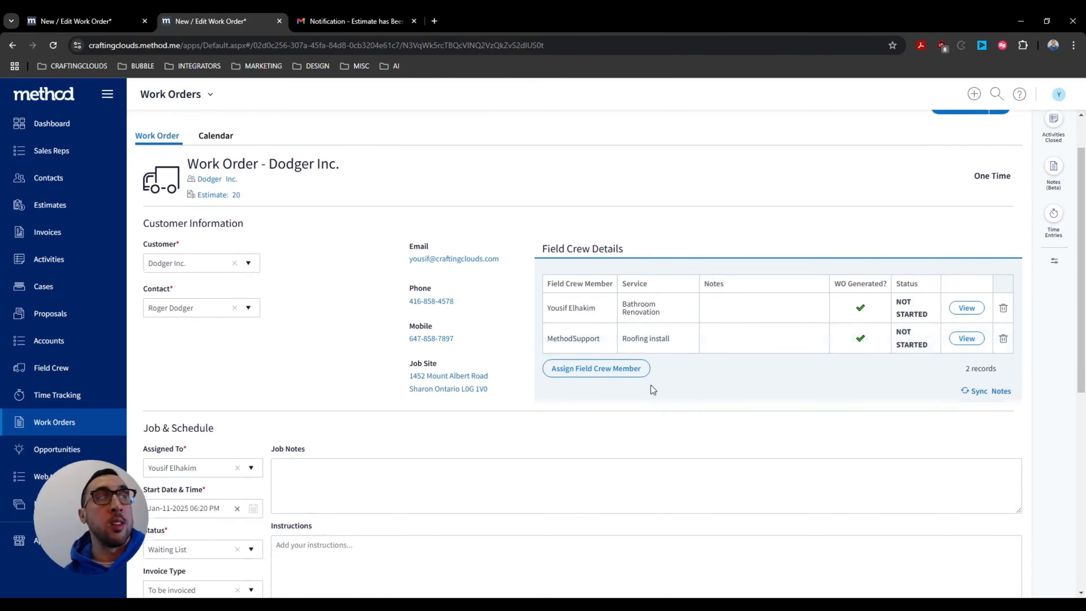
pyautogui.scroll(-8, 648, 386)
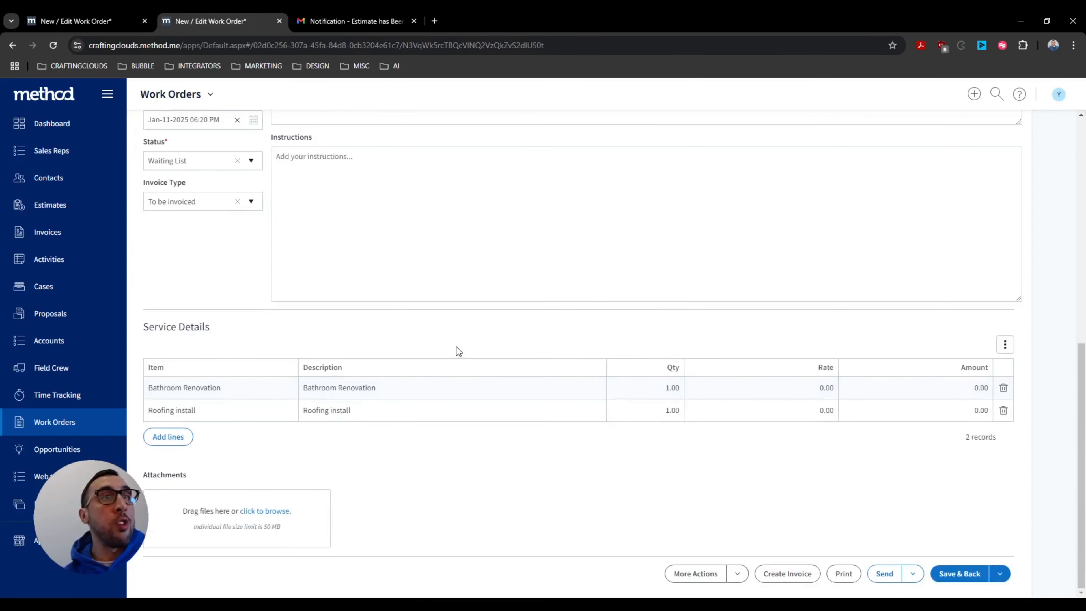
# - Show Shared All Work Orders in the Field Crew app and open the Dodger Inc. work order assigned to MethodSupport
pyautogui.click(80, 377)
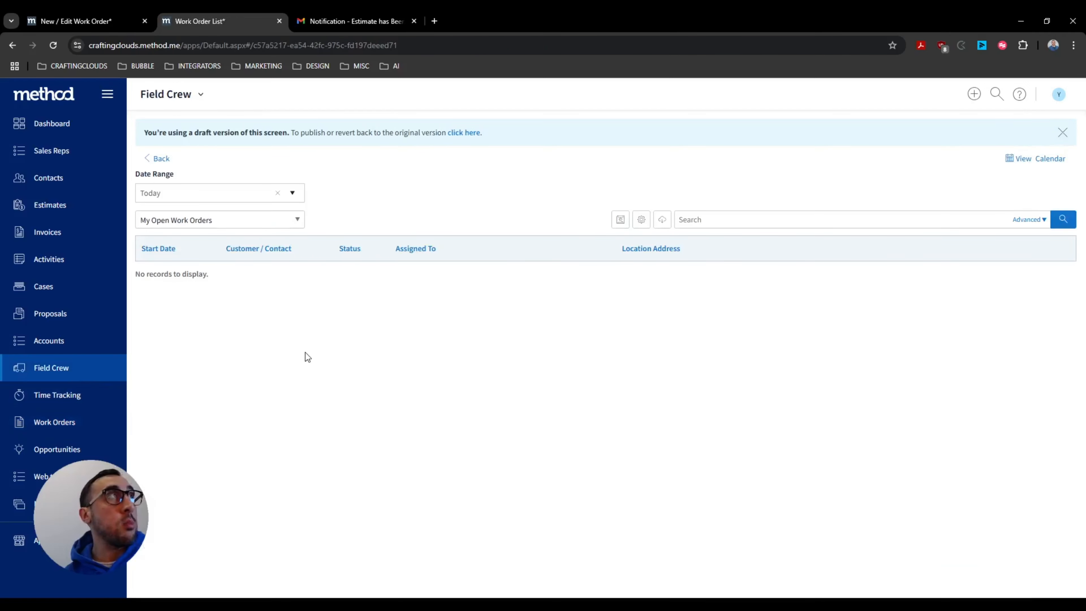
pyautogui.click(214, 222)
pyautogui.click(217, 340)
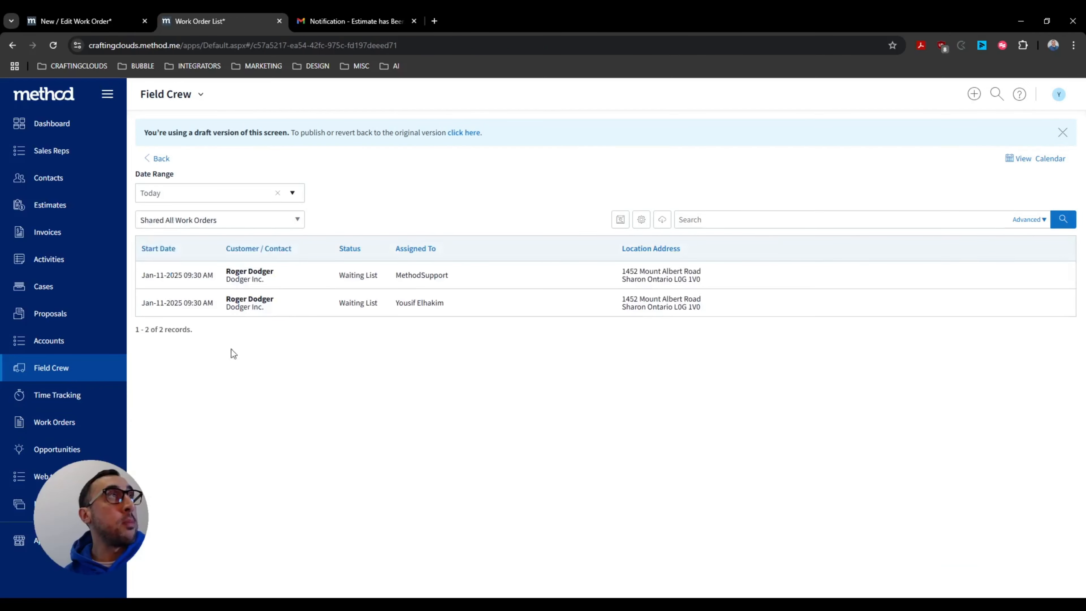
pyautogui.click(282, 279)
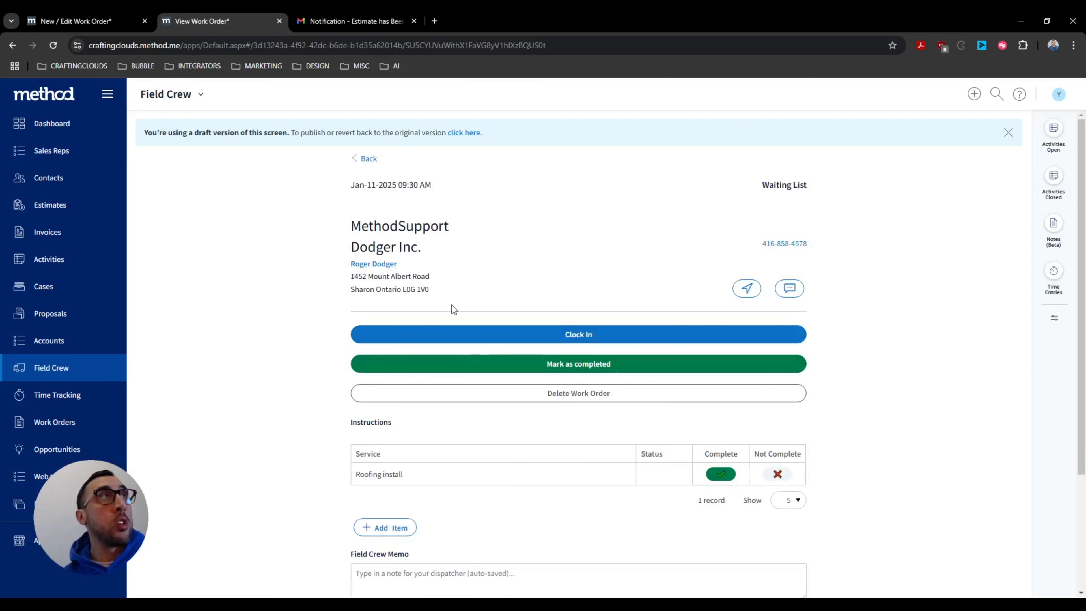
# - Examine the crew member's work order, including its assignee, Roofing install service, and memo and attachment sections
pyautogui.scroll(-2, 497, 429)
pyautogui.scroll(-2, 498, 430)
pyautogui.scroll(4, 492, 419)
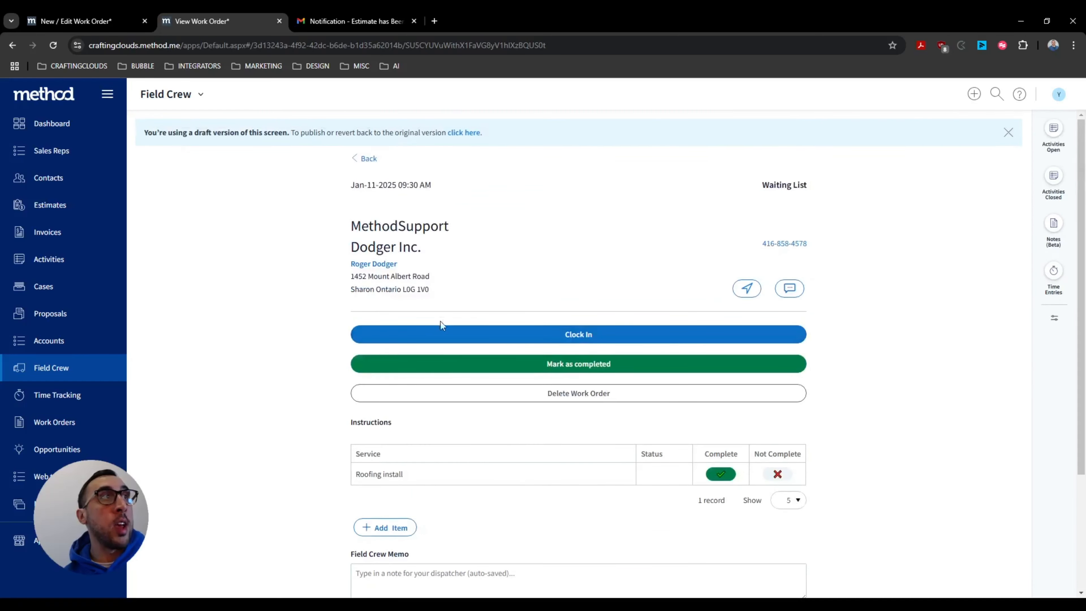
pyautogui.moveTo(426, 211); pyautogui.dragTo(478, 258)
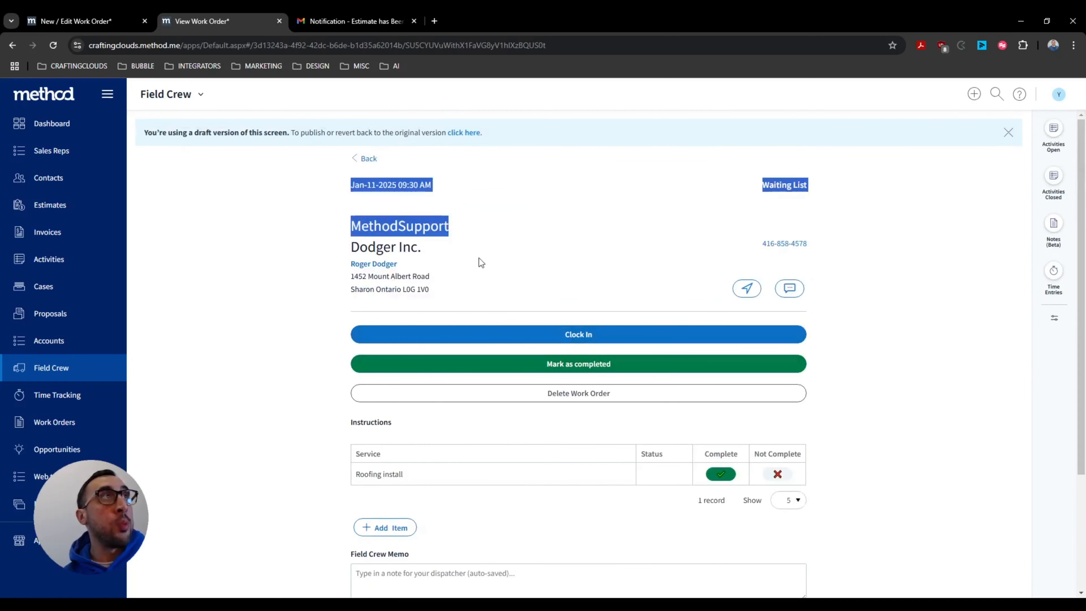
pyautogui.scroll(-3, 478, 278)
pyautogui.scroll(3, 417, 449)
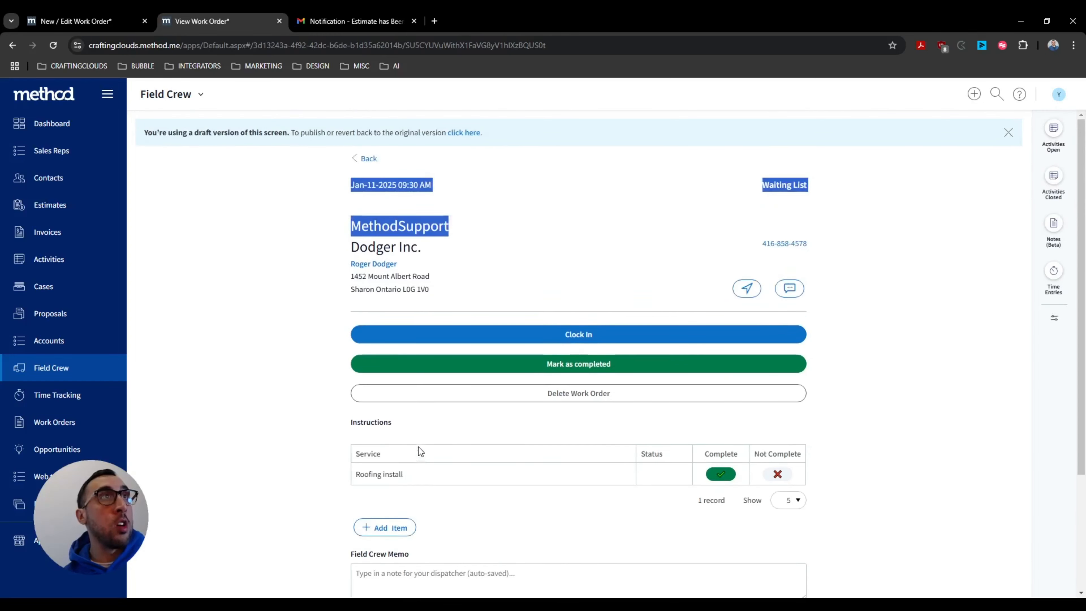
pyautogui.click(483, 209)
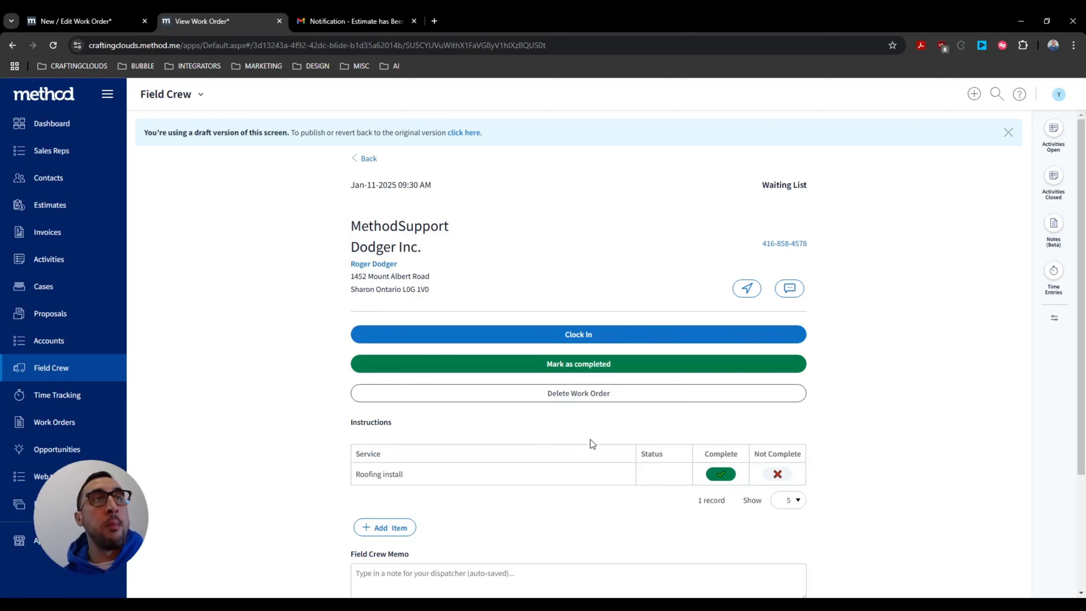
pyautogui.scroll(-2, 592, 438)
pyautogui.scroll(2, 611, 441)
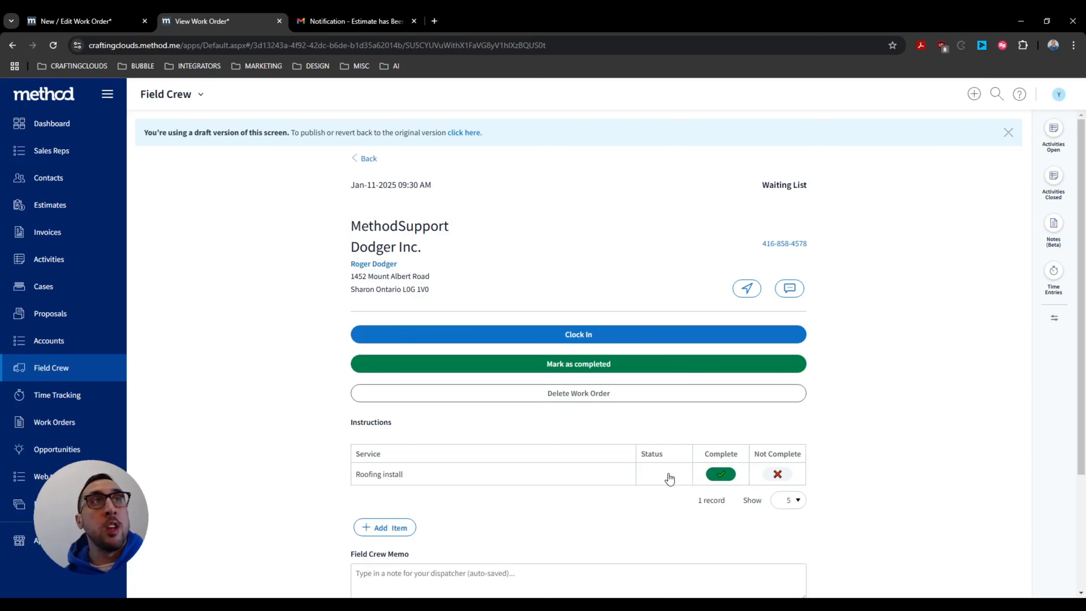
# - Try to mark the Roofing install service as complete without clocking in, then dismiss the message
pyautogui.click(721, 475)
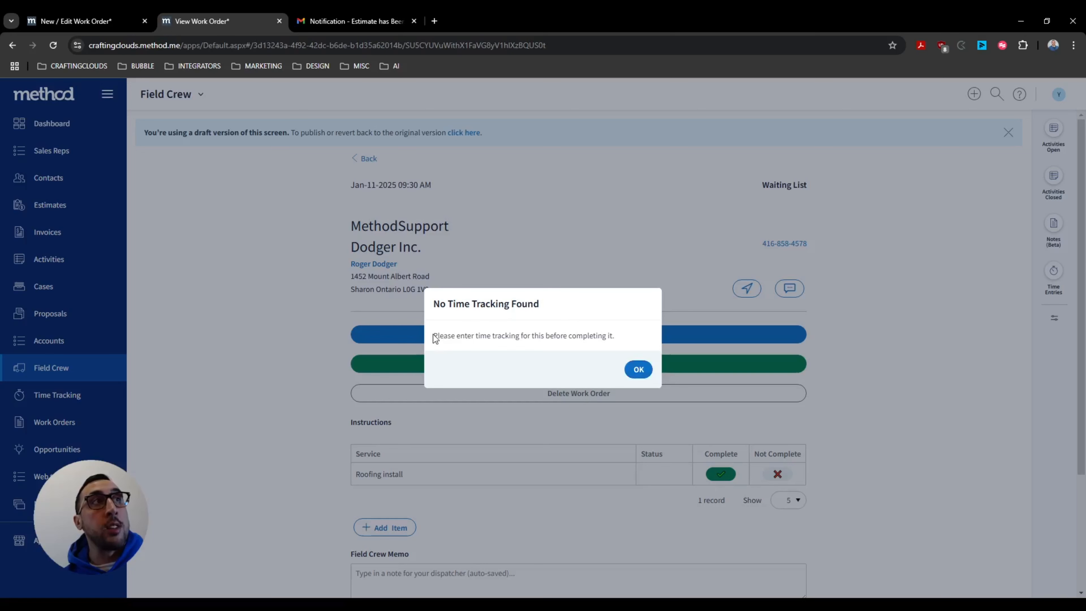
pyautogui.moveTo(433, 336); pyautogui.dragTo(621, 340)
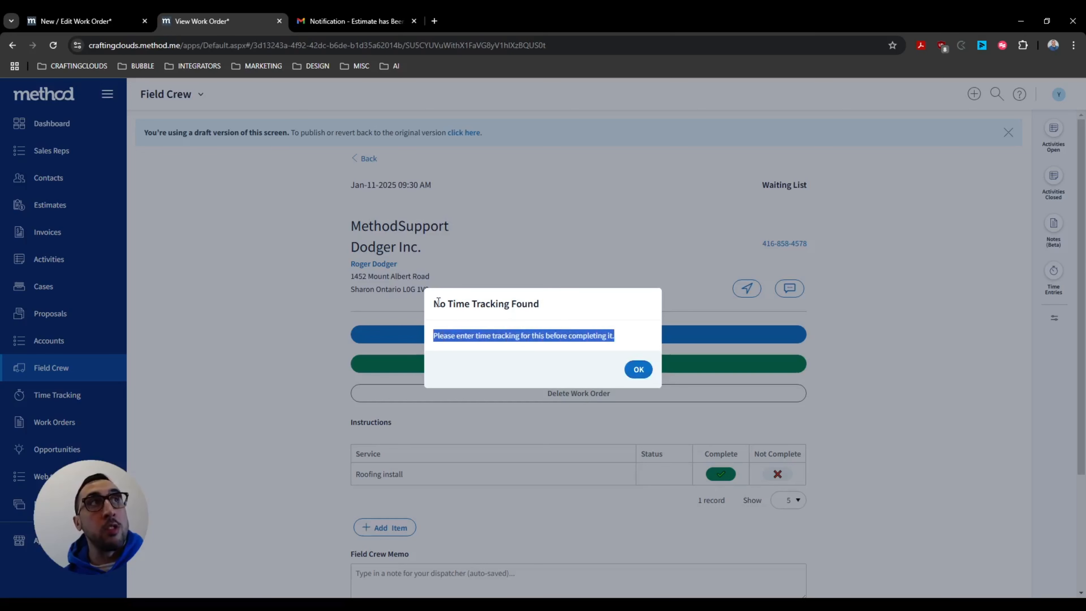
pyautogui.moveTo(433, 302); pyautogui.dragTo(557, 313)
pyautogui.click(636, 369)
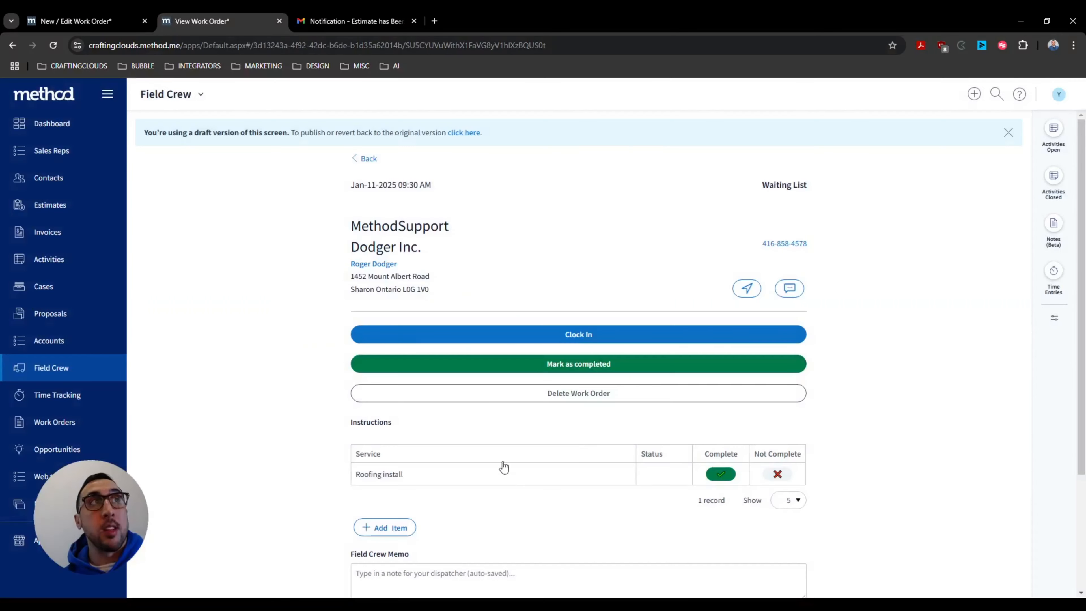
# - Clock in to the Dodger Inc. work order, then try to clock out with the Roofing install service still incomplete
pyautogui.click(570, 336)
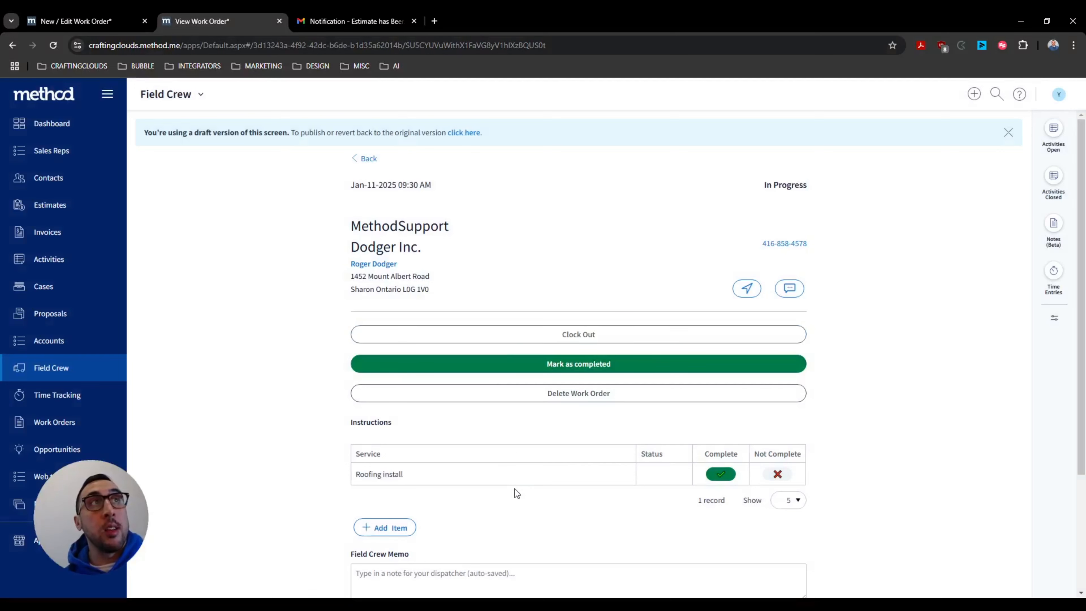
pyautogui.click(507, 337)
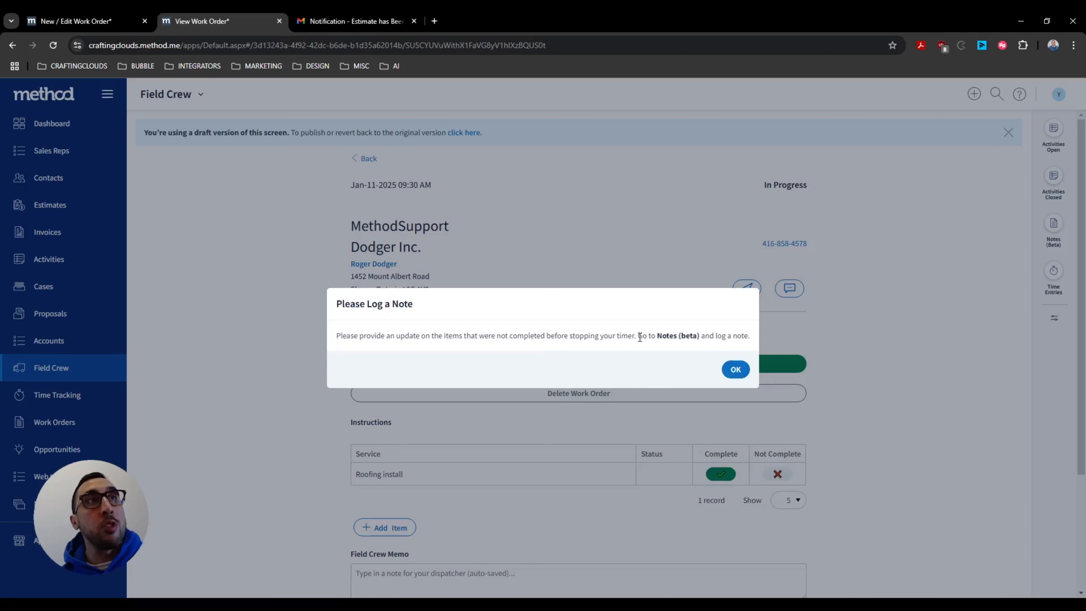
pyautogui.moveTo(638, 337); pyautogui.dragTo(753, 337)
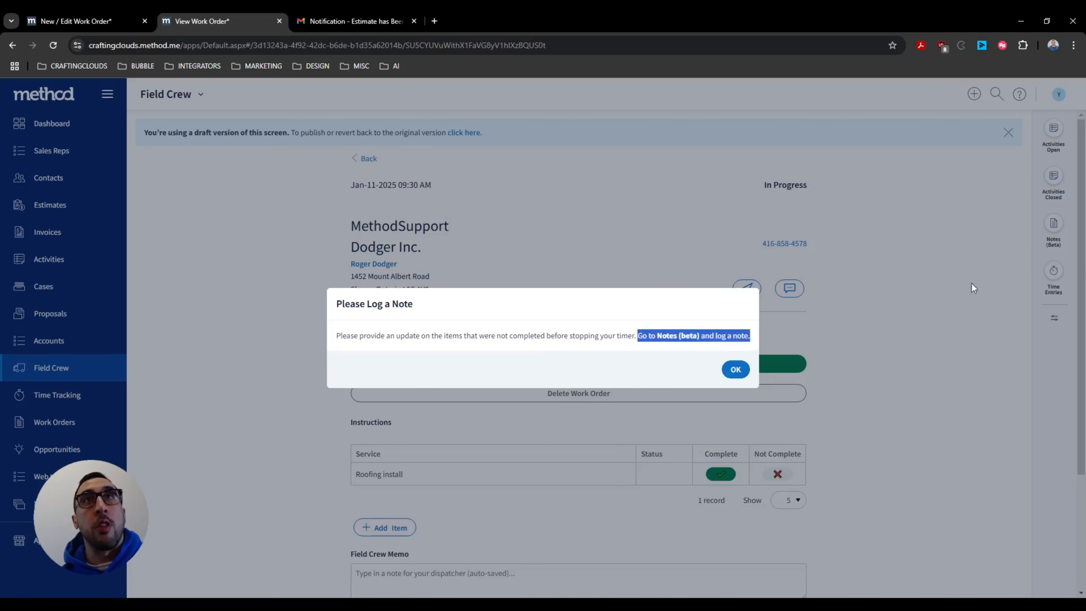
pyautogui.click(729, 376)
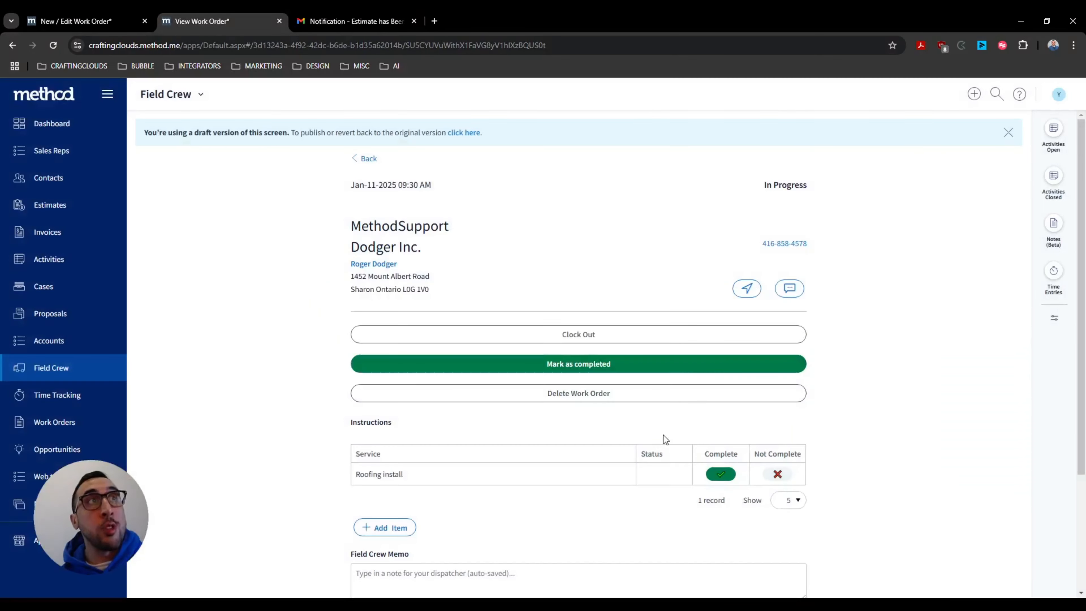
# - Draft the internal note "asdfasdasdsa" with MethodSupport as recipient, then close the notes without adding it
pyautogui.click(1051, 227)
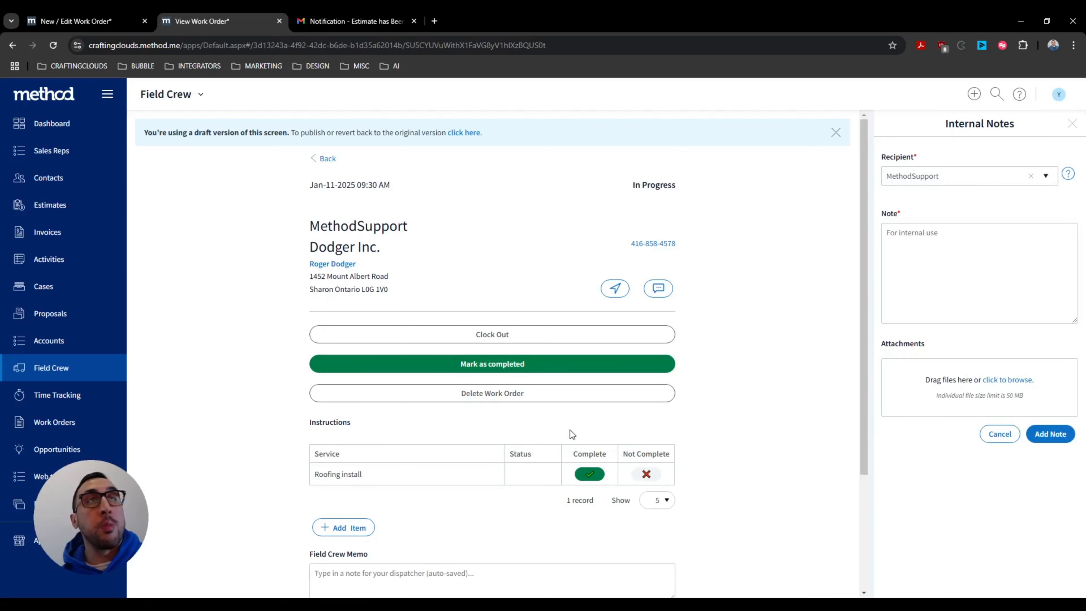
pyautogui.click(941, 254)
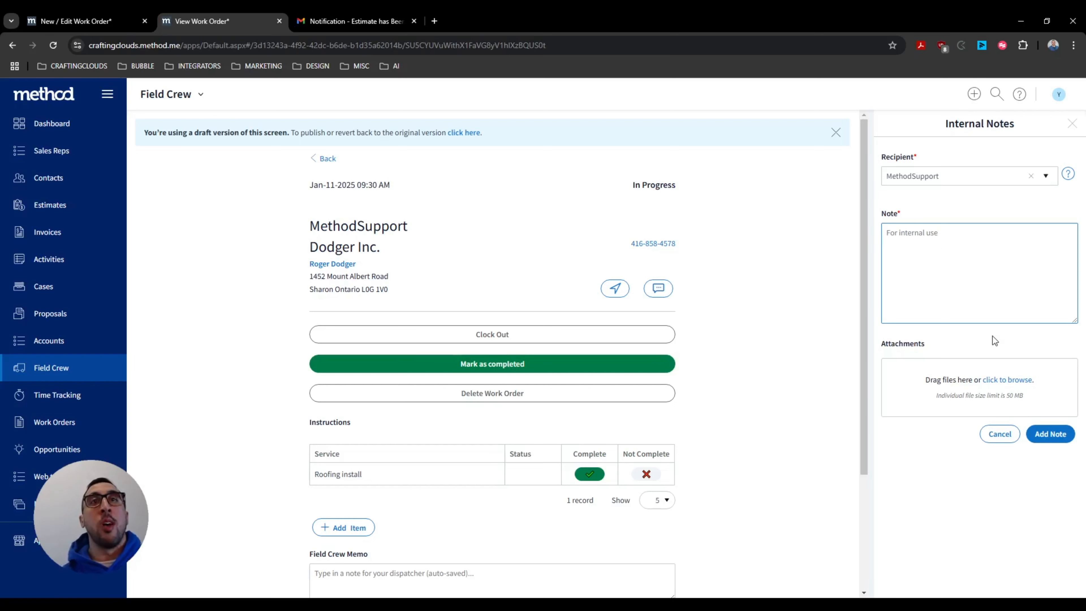
pyautogui.write('asdfasdasdsa')
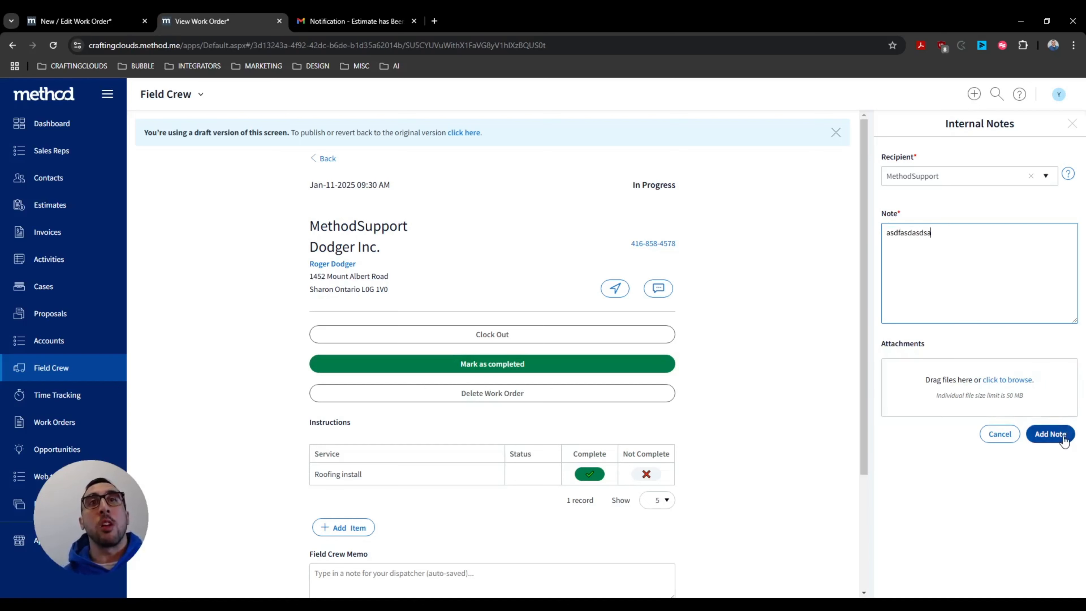
pyautogui.click(1070, 123)
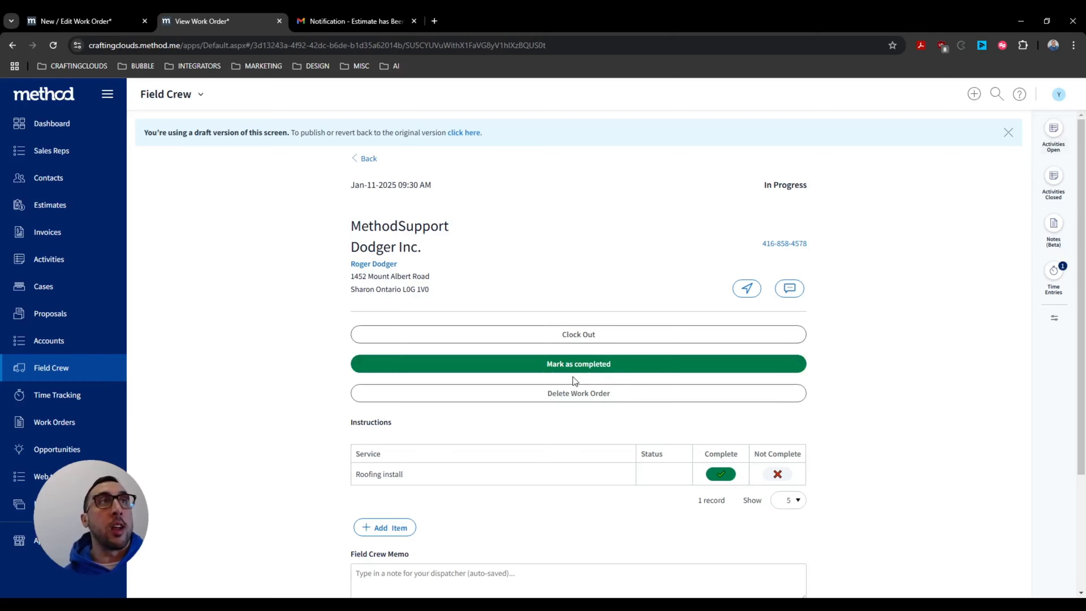
pyautogui.scroll(-3, 569, 376)
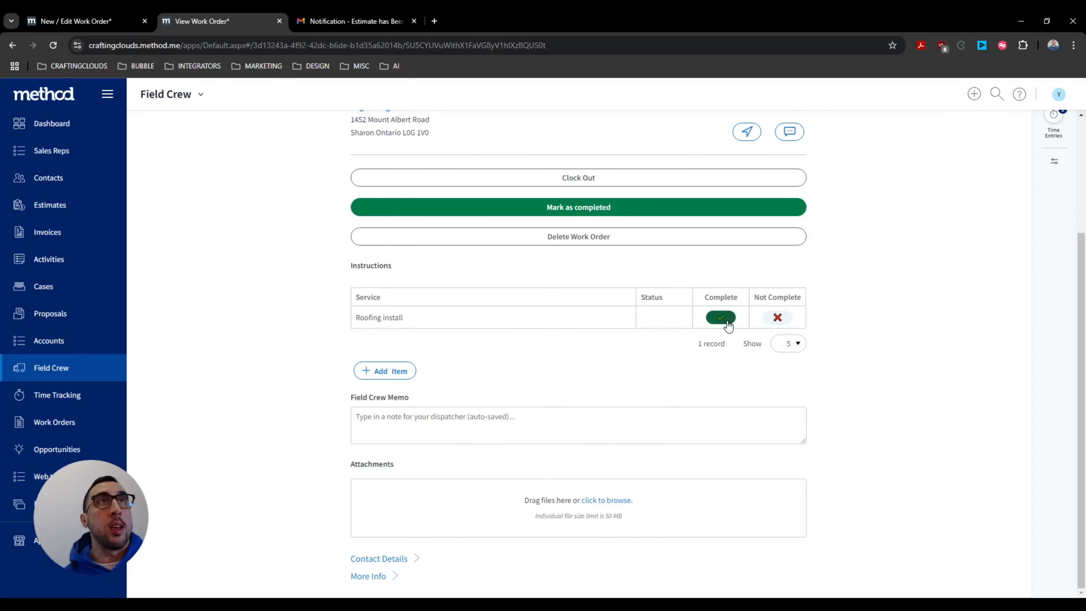
pyautogui.scroll(3, 538, 449)
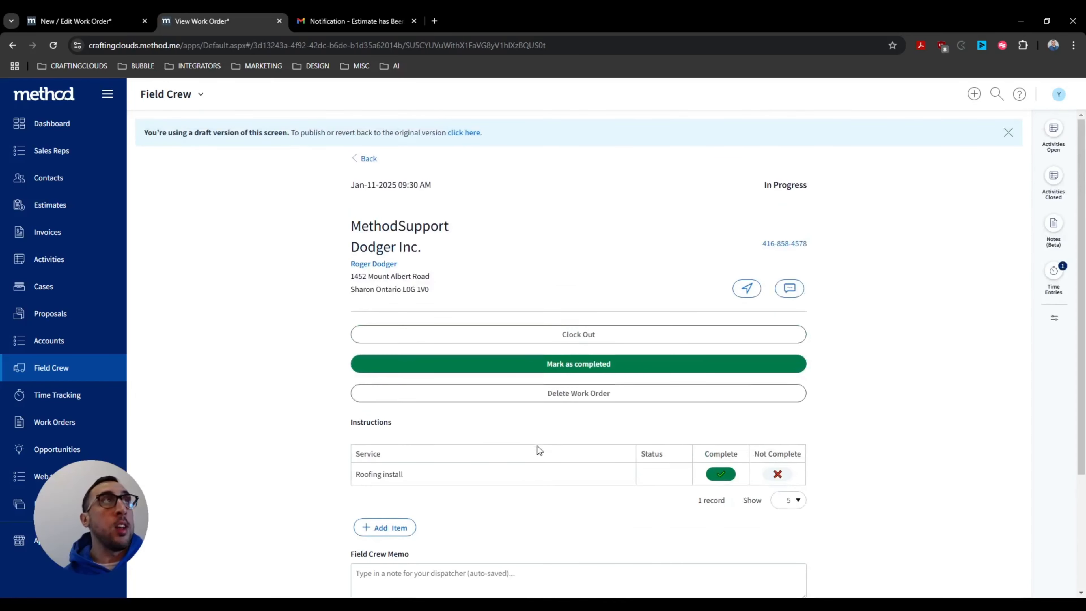
# - Add the internal note "THIS IS A TEST" with MethodSupport as recipient to the Dodger Inc. work order, then close the notes
pyautogui.click(1053, 223)
pyautogui.click(964, 241)
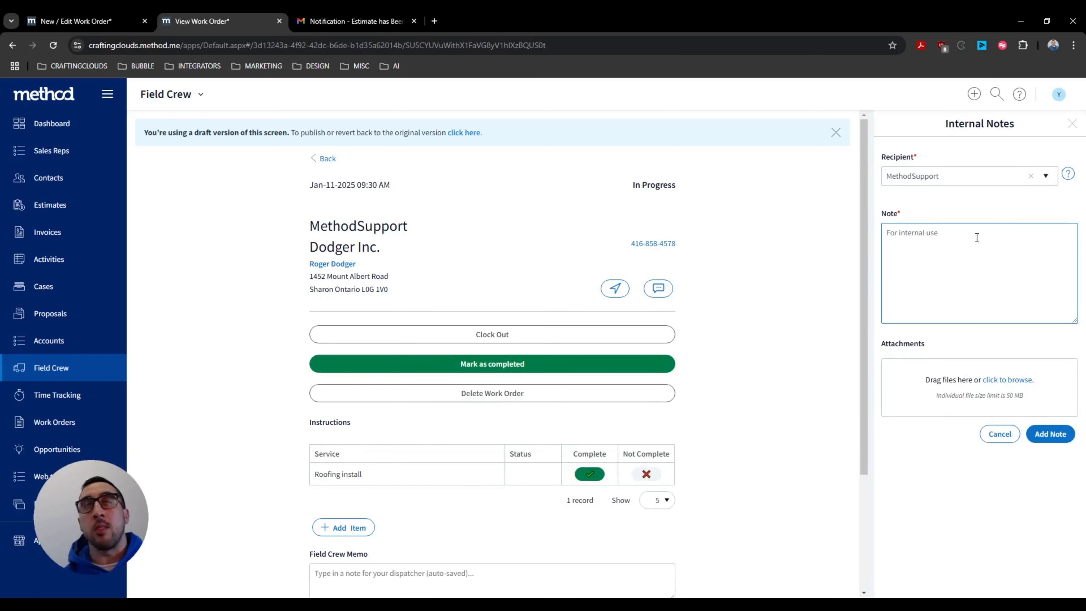
pyautogui.click(967, 236)
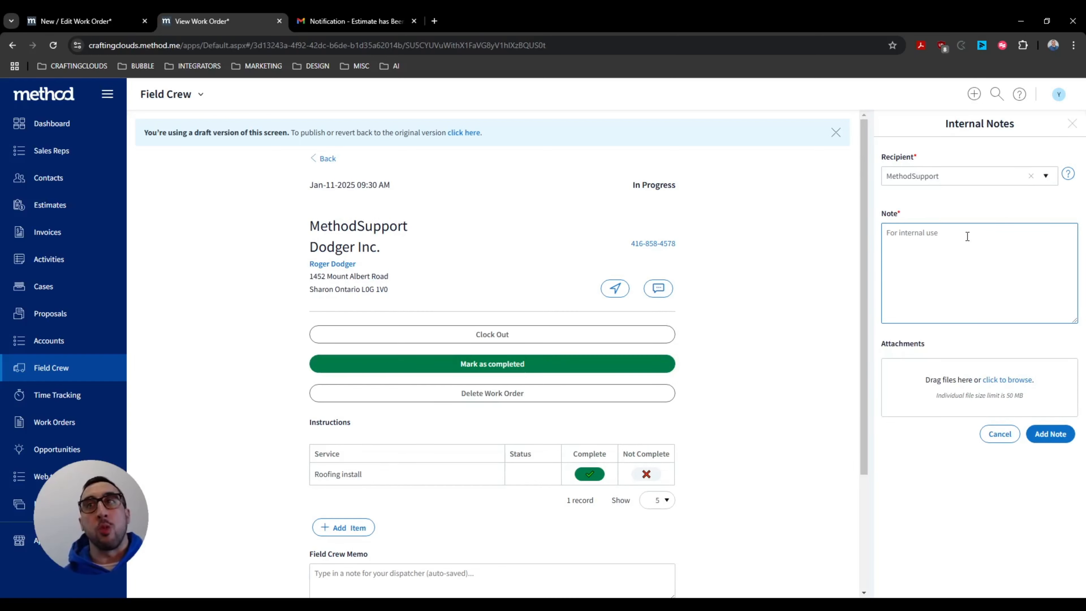
pyautogui.write('T')
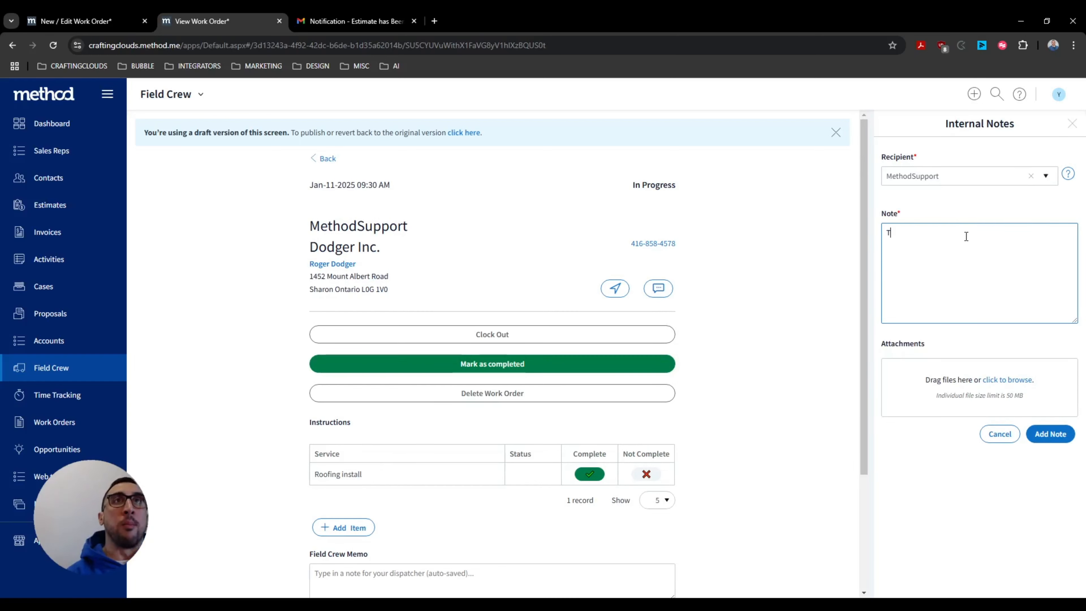
pyautogui.write('HIS IS A TE')
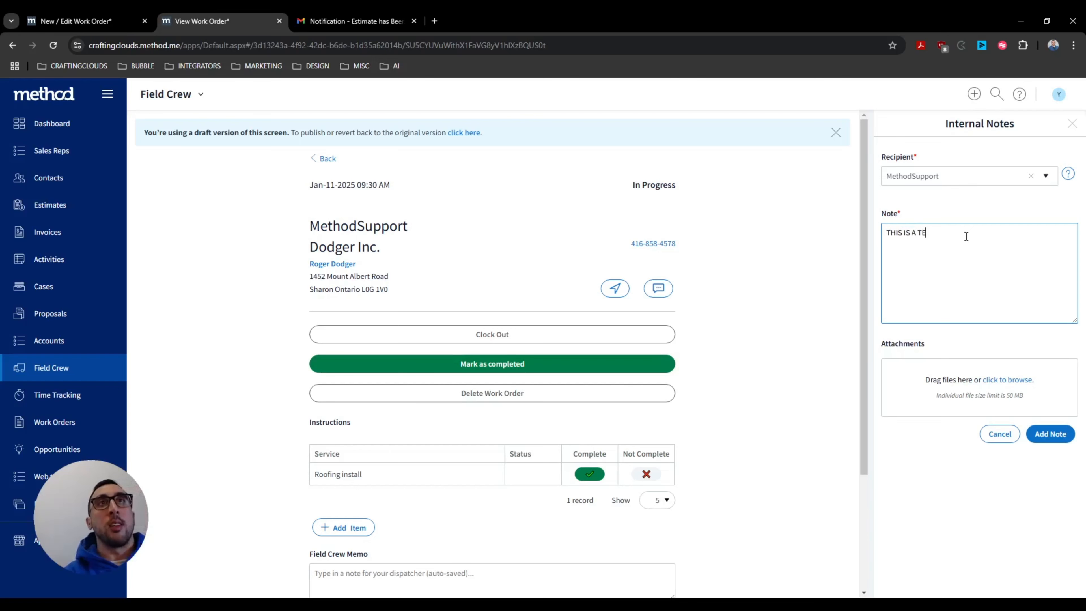
pyautogui.write('ST')
pyautogui.click(1043, 435)
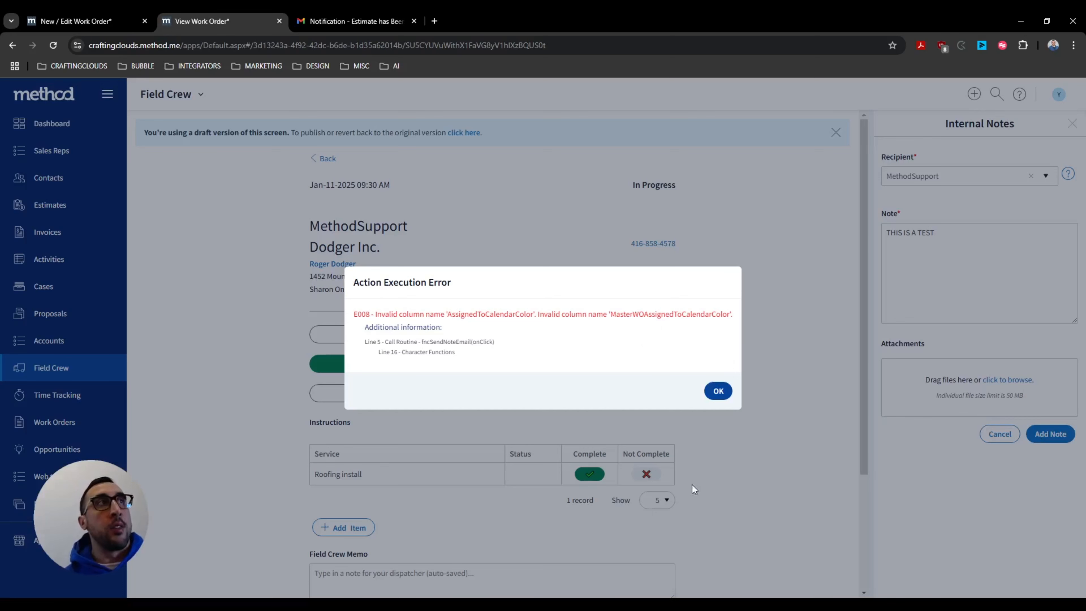
pyautogui.click(718, 391)
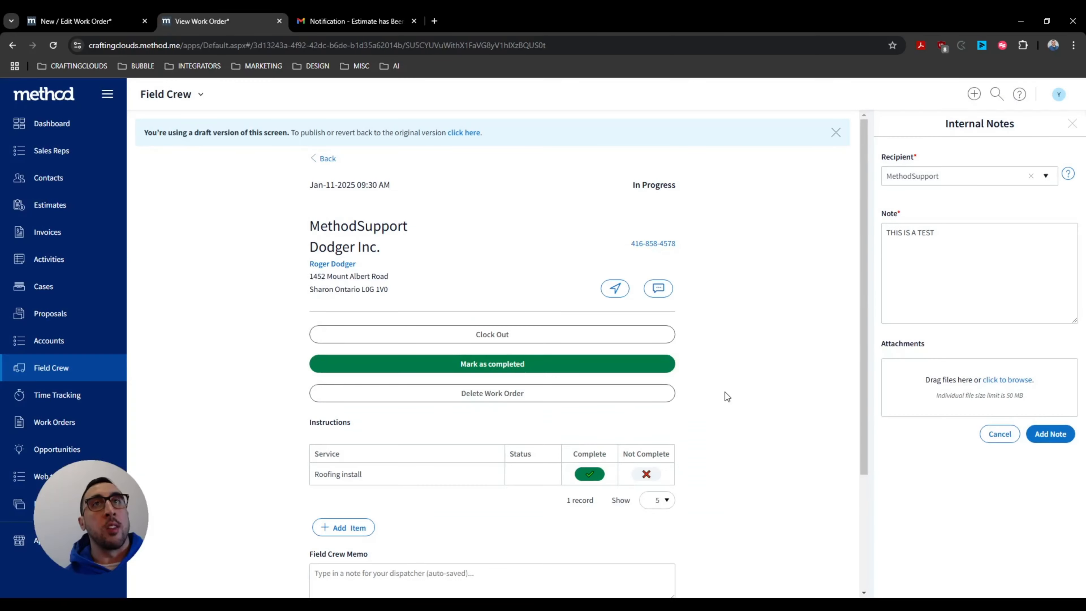
pyautogui.click(1074, 127)
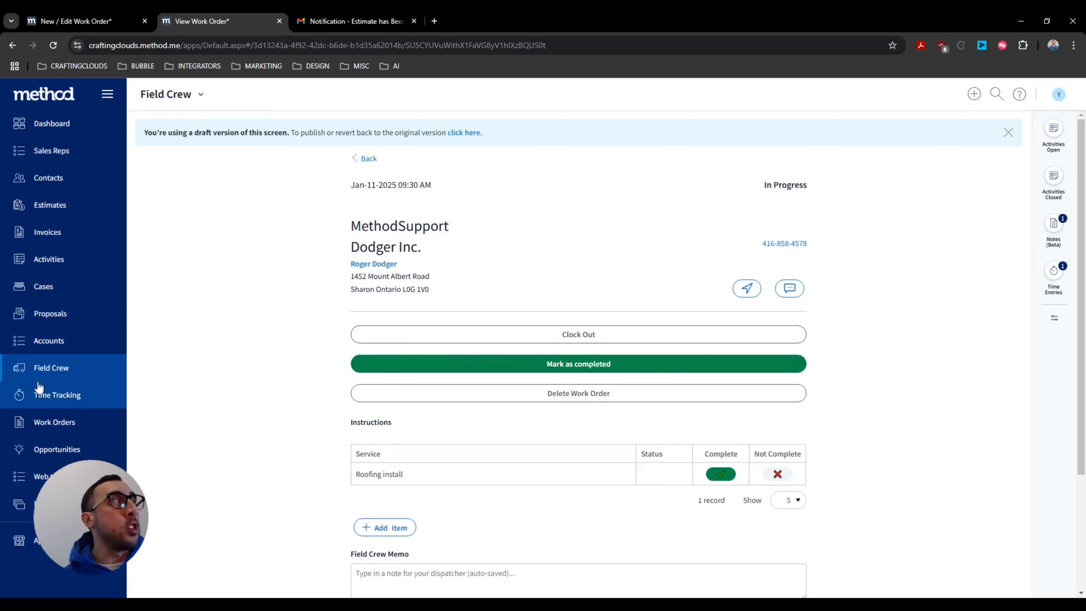
# - Schedule the wait-listed Dodger Inc. work order in its assignee's calendar row for January 3, 2025, from 1:30 PM to 4:00 PM
pyautogui.scroll(-1, 402, 259)
pyautogui.click(31, 369)
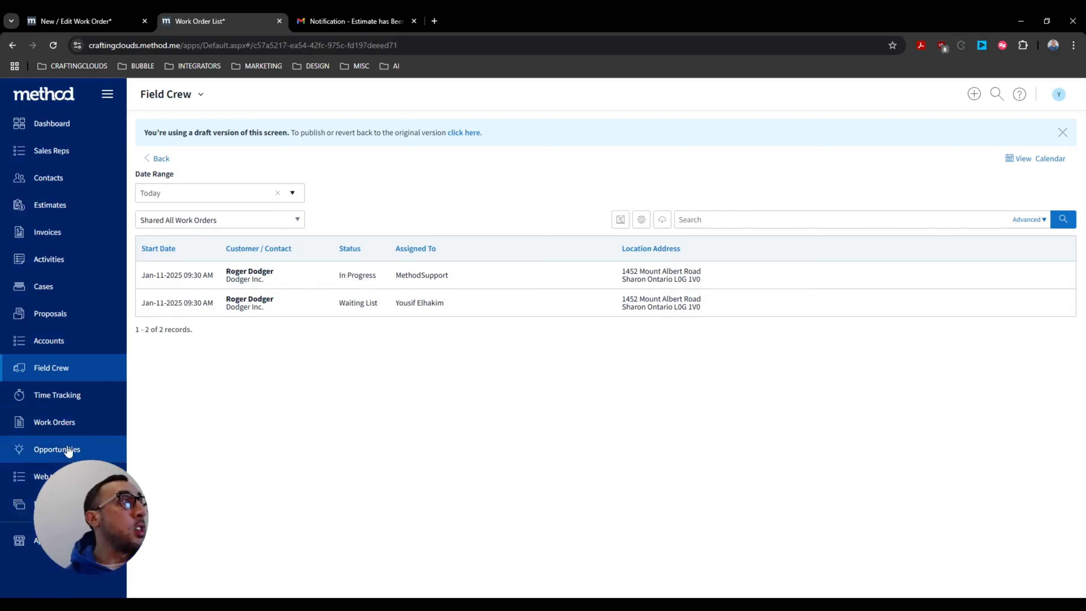
pyautogui.click(66, 423)
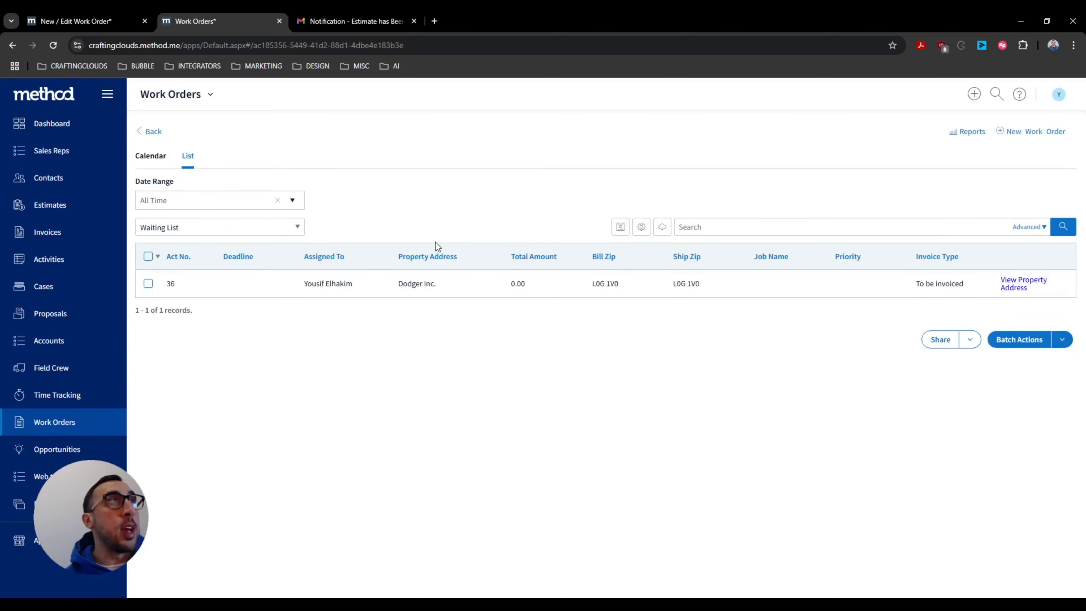
pyautogui.click(149, 157)
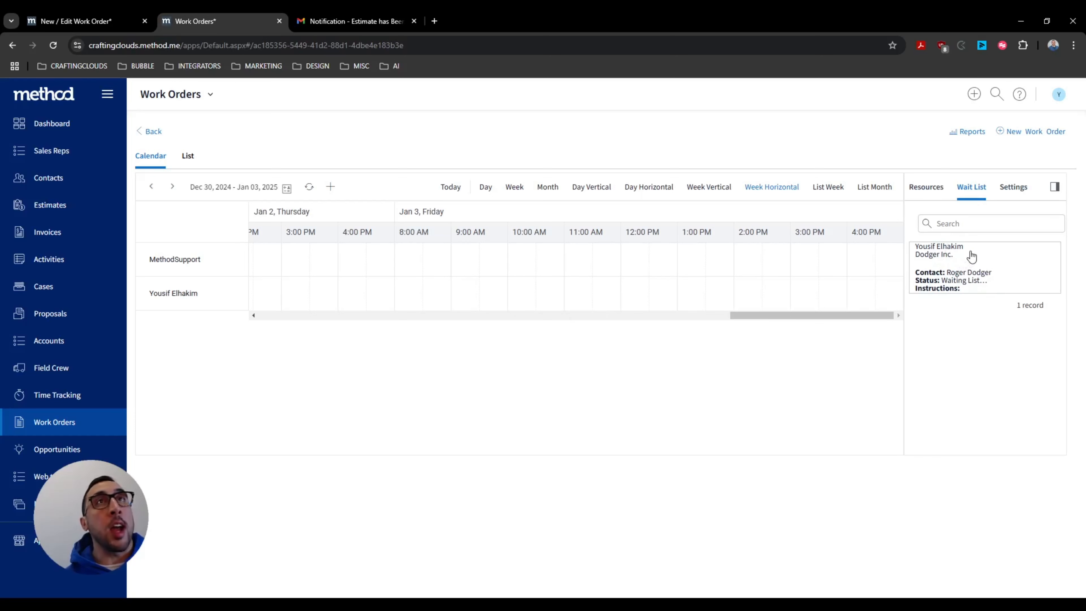
pyautogui.moveTo(967, 257); pyautogui.dragTo(717, 266)
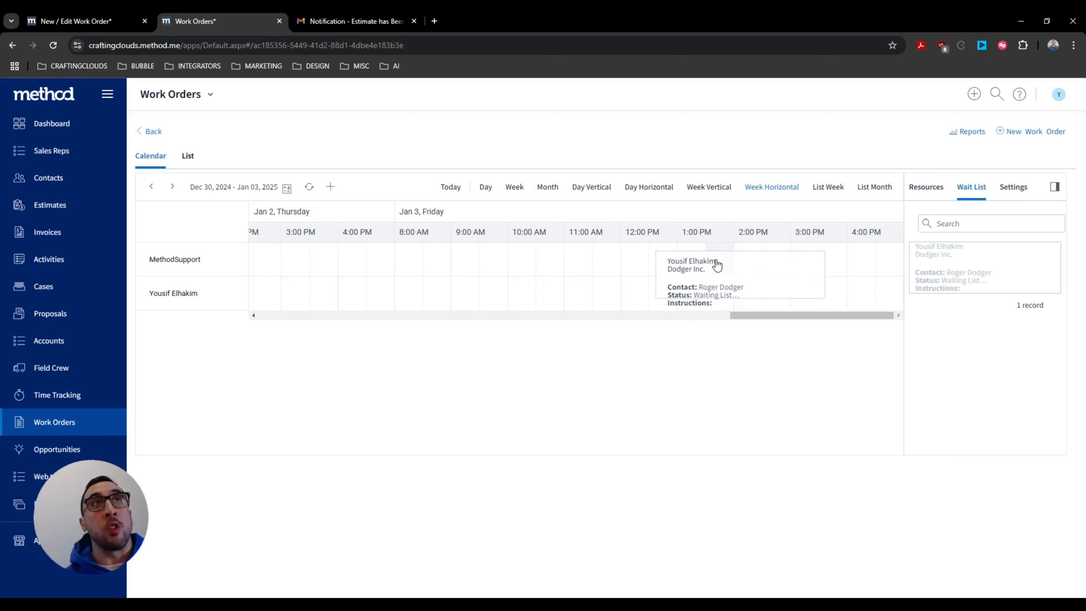
pyautogui.moveTo(717, 265); pyautogui.dragTo(715, 291)
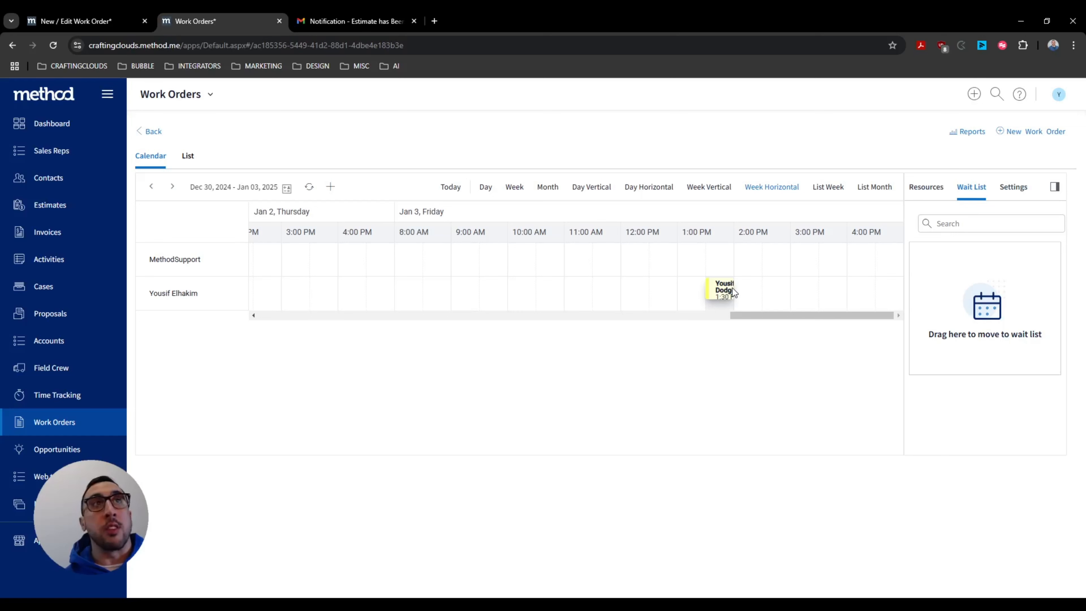
pyautogui.moveTo(732, 287); pyautogui.dragTo(842, 291)
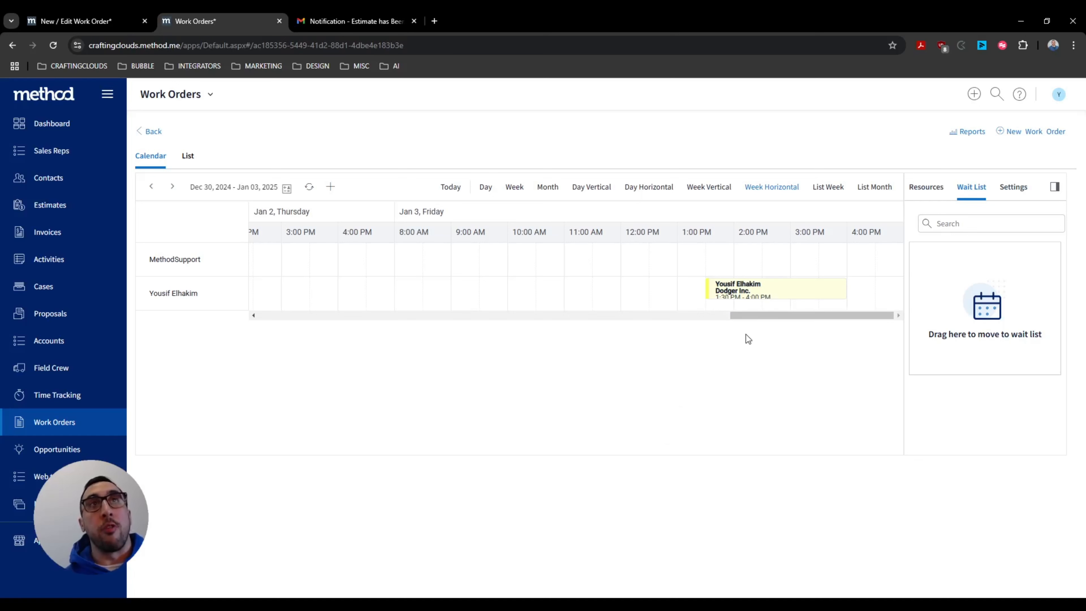
# - Examine the scheduled Dodger Inc. work order's details and its available actions in the calendar, then close them
pyautogui.click(749, 299)
pyautogui.click(681, 434)
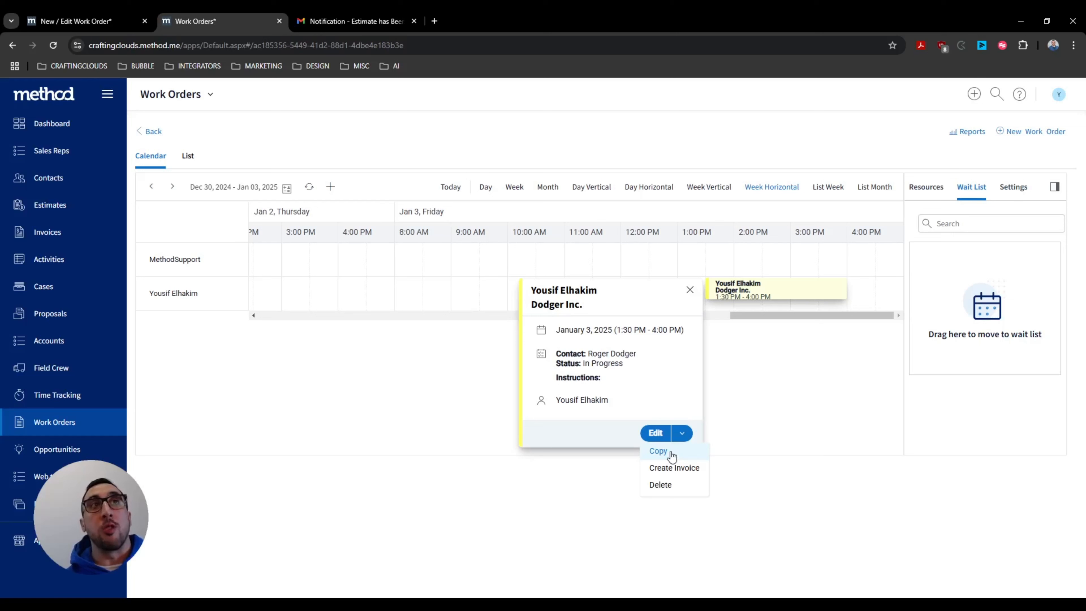
pyautogui.click(790, 354)
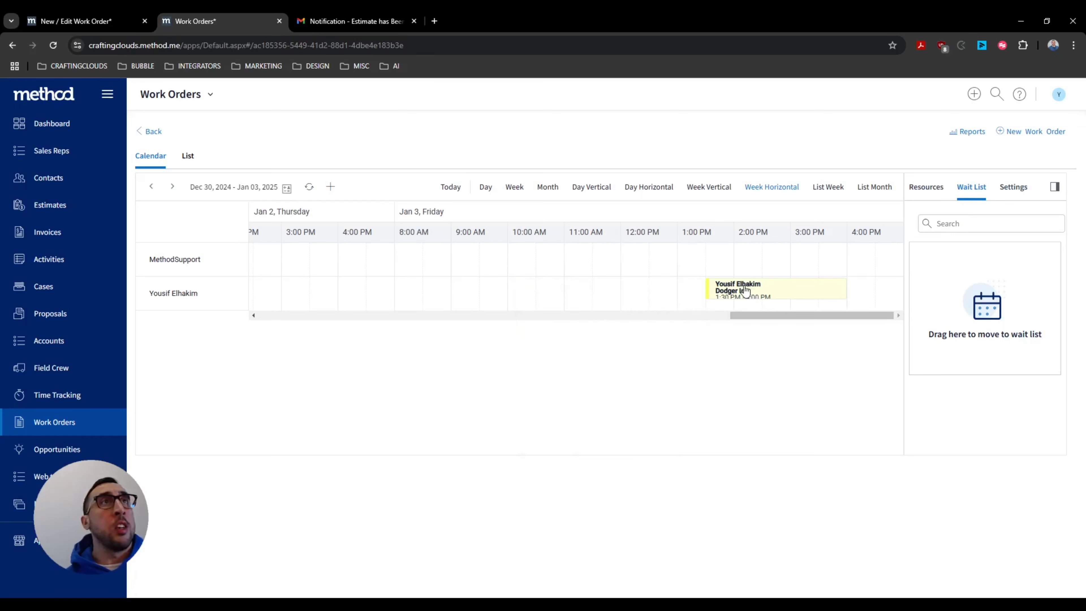
# - List the work orders with the All Work Orders view, and open the calendar of the Lulu Lemon work order dated Apr-19-2024
pyautogui.click(76, 428)
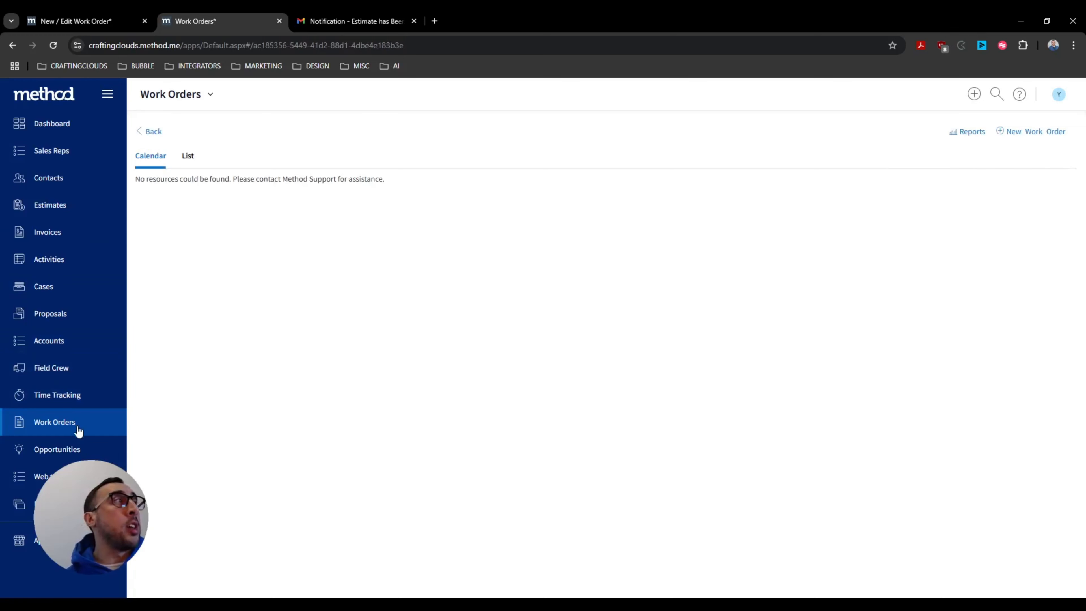
pyautogui.click(189, 156)
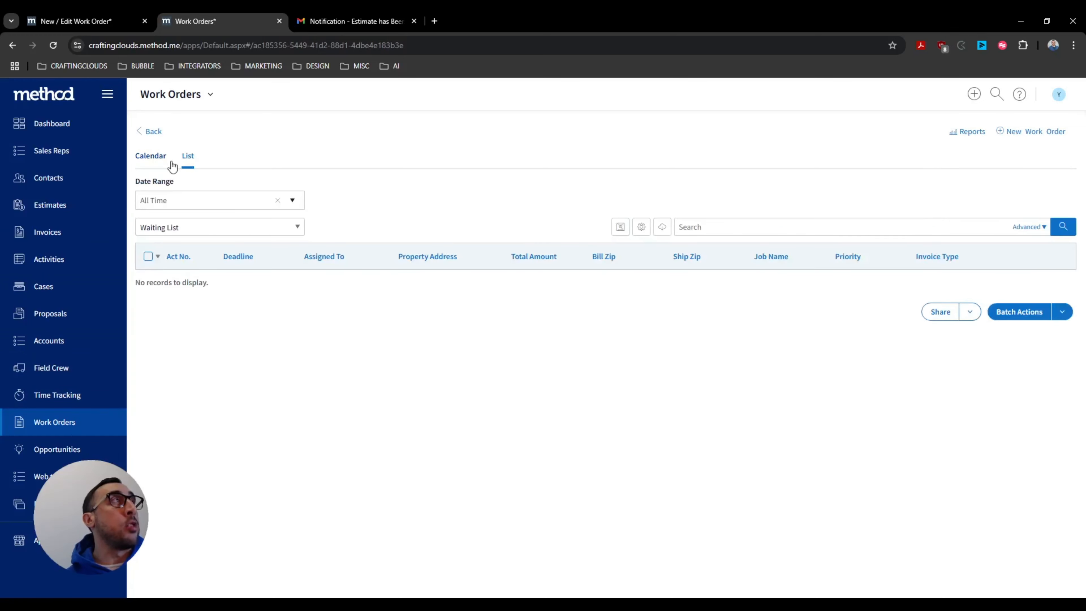
pyautogui.click(269, 231)
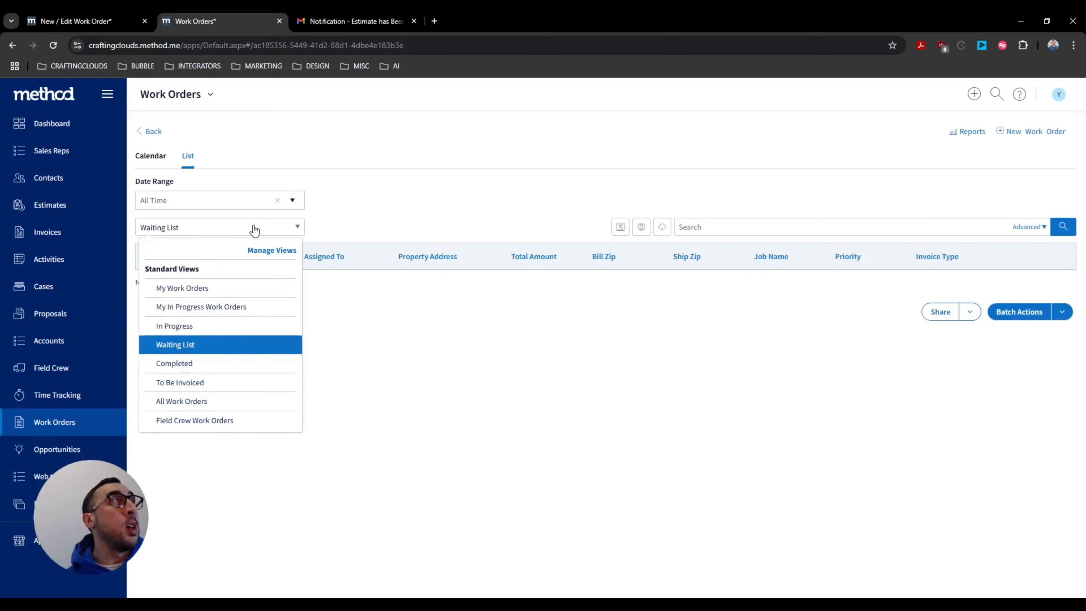
pyautogui.click(225, 401)
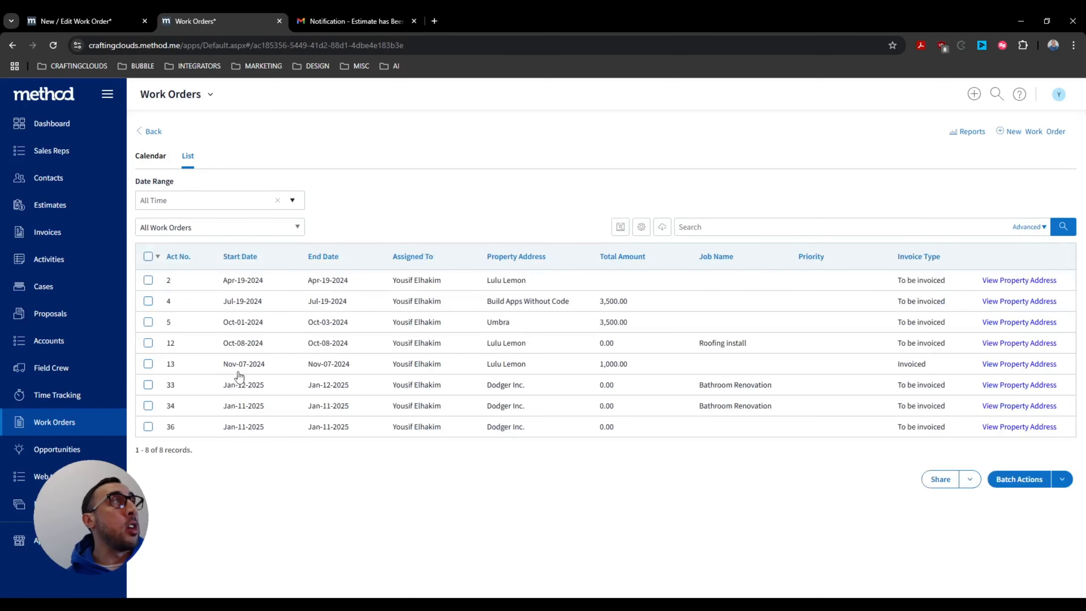
pyautogui.click(334, 282)
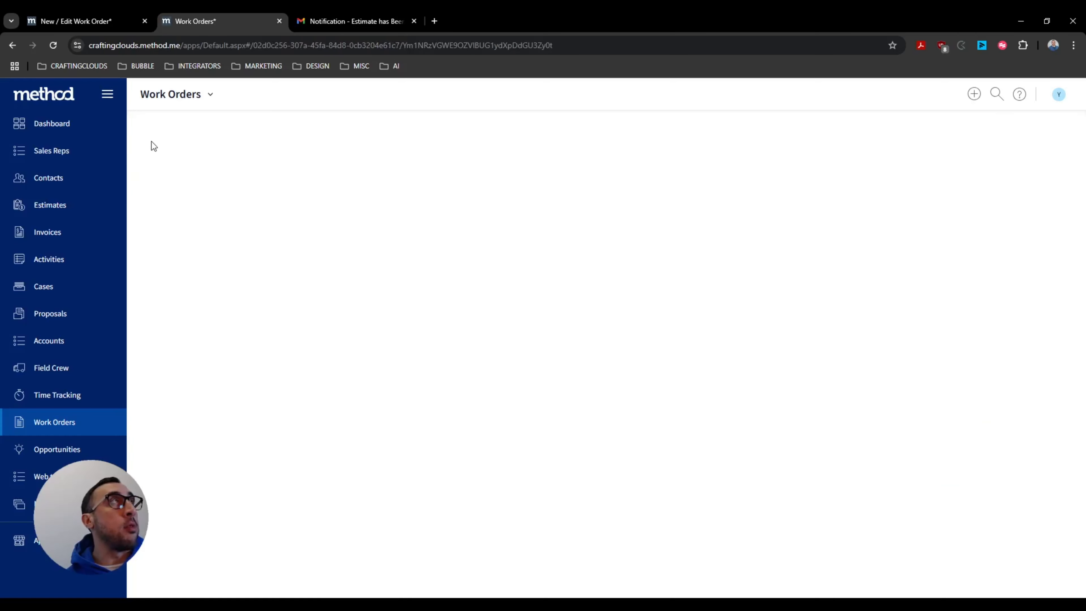
pyautogui.click(215, 192)
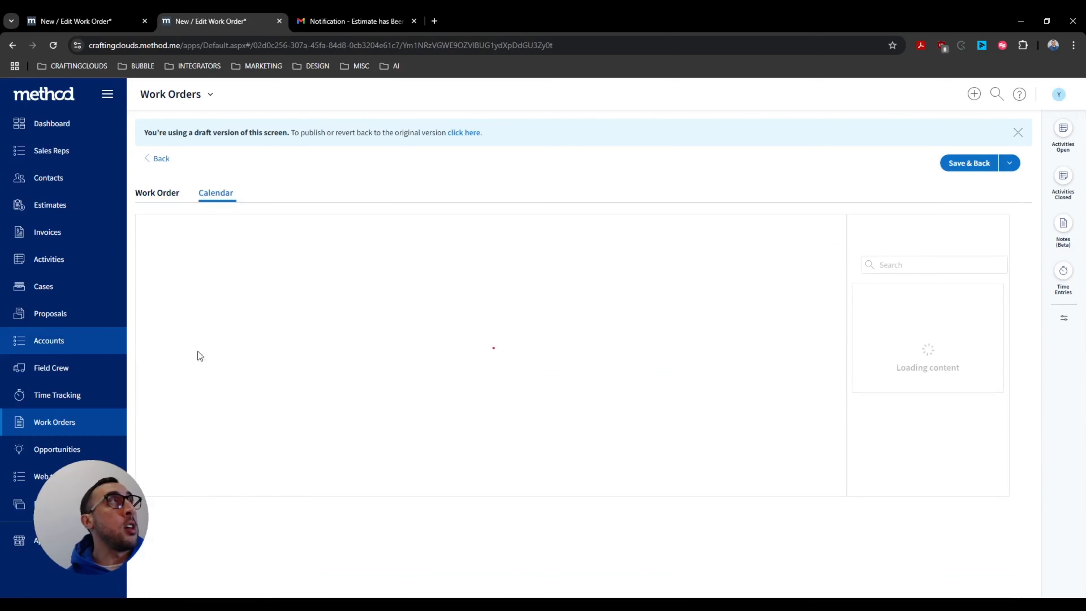